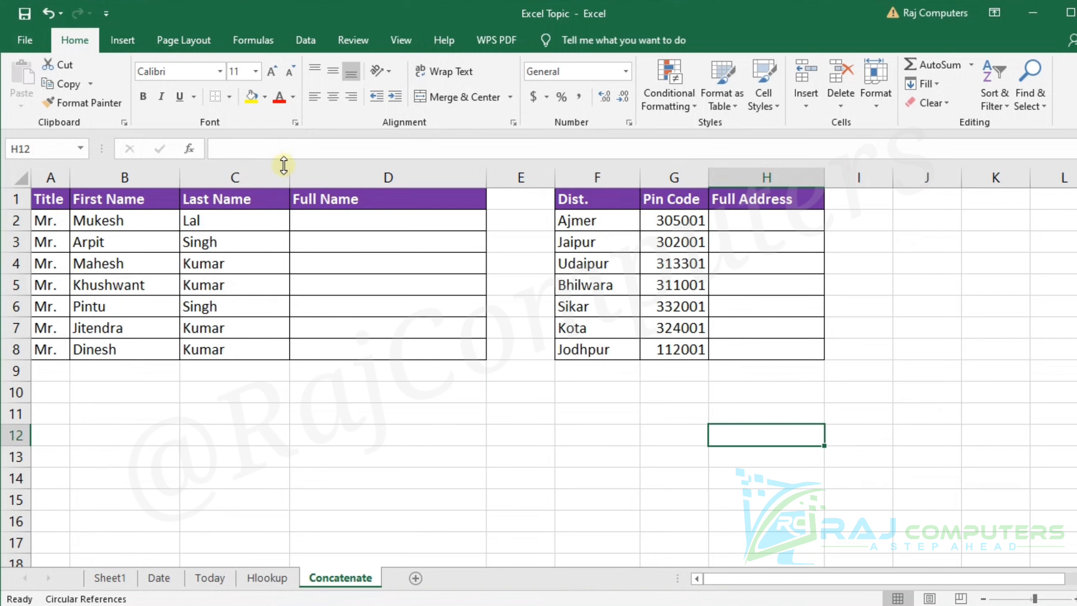
Review the First Name and Last Name columns and the title, first name and last name cells in row 2
drag(129, 201, 148, 346)
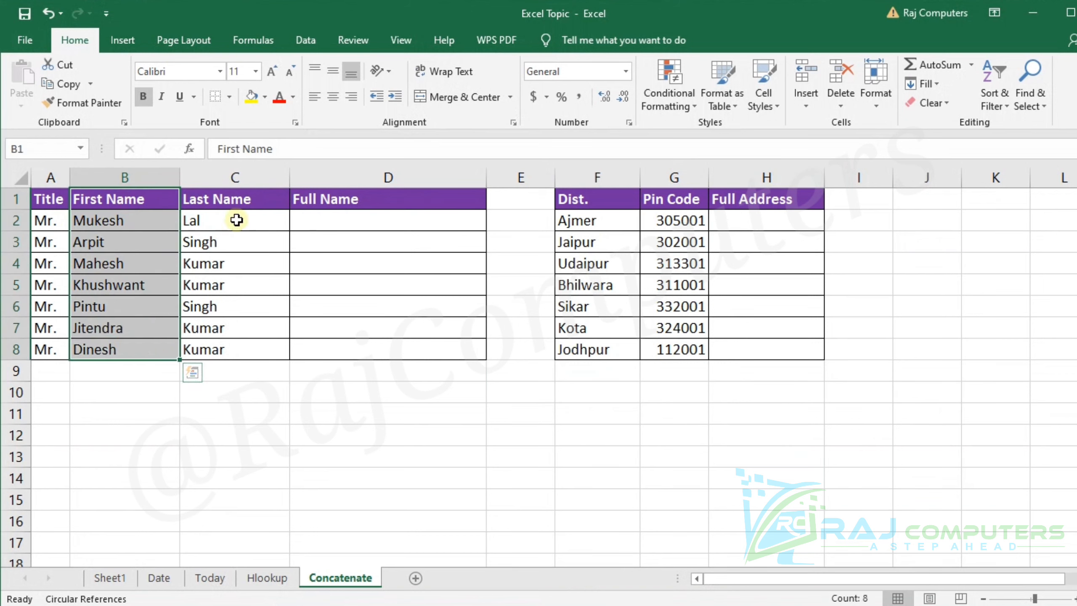
drag(236, 199, 218, 349)
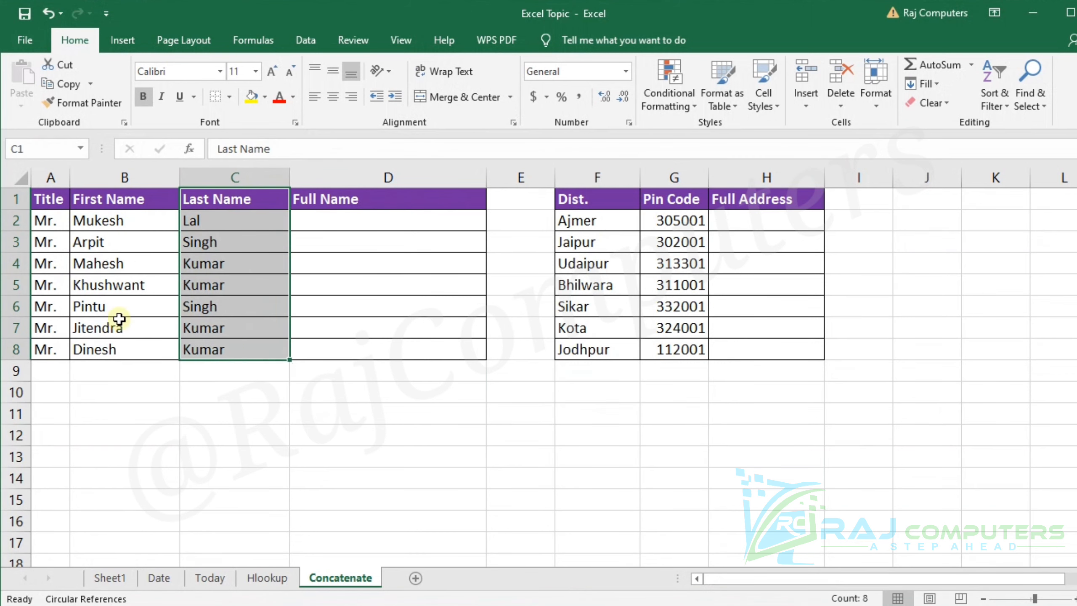
click(367, 220)
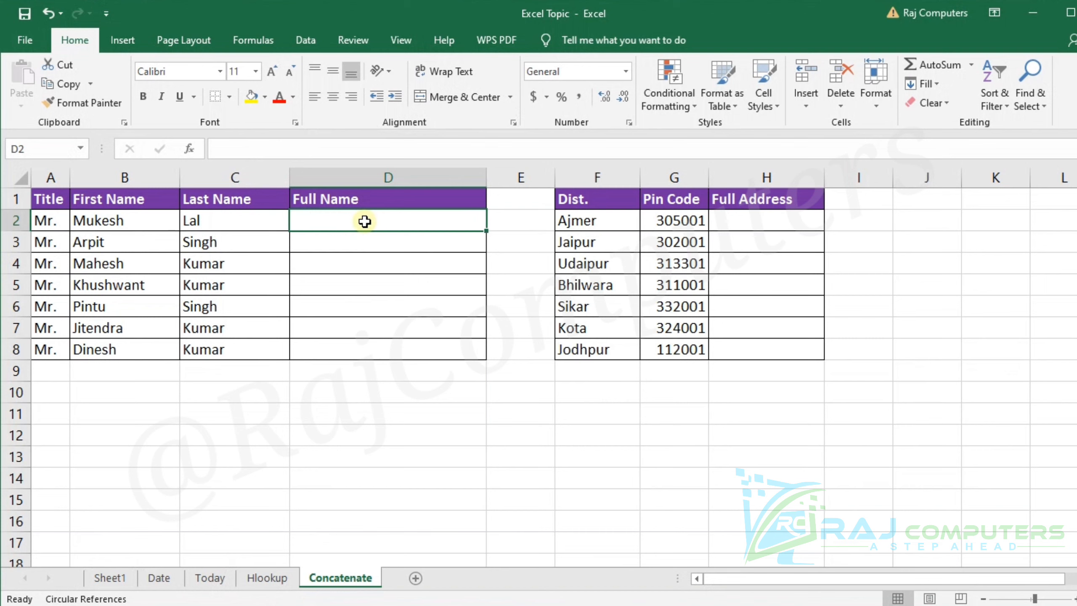
click(49, 218)
click(127, 215)
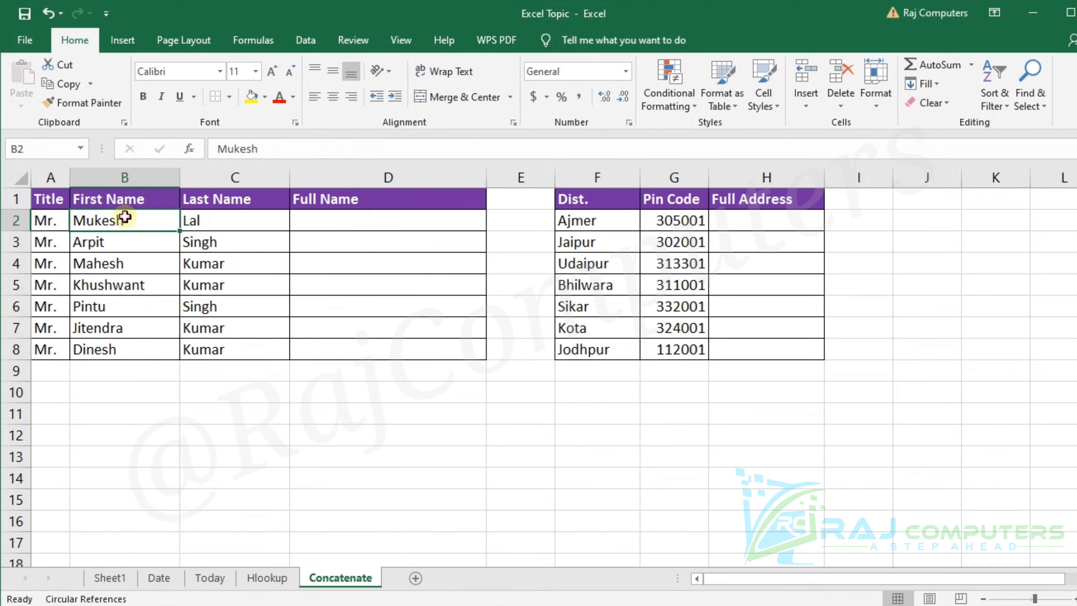
click(219, 223)
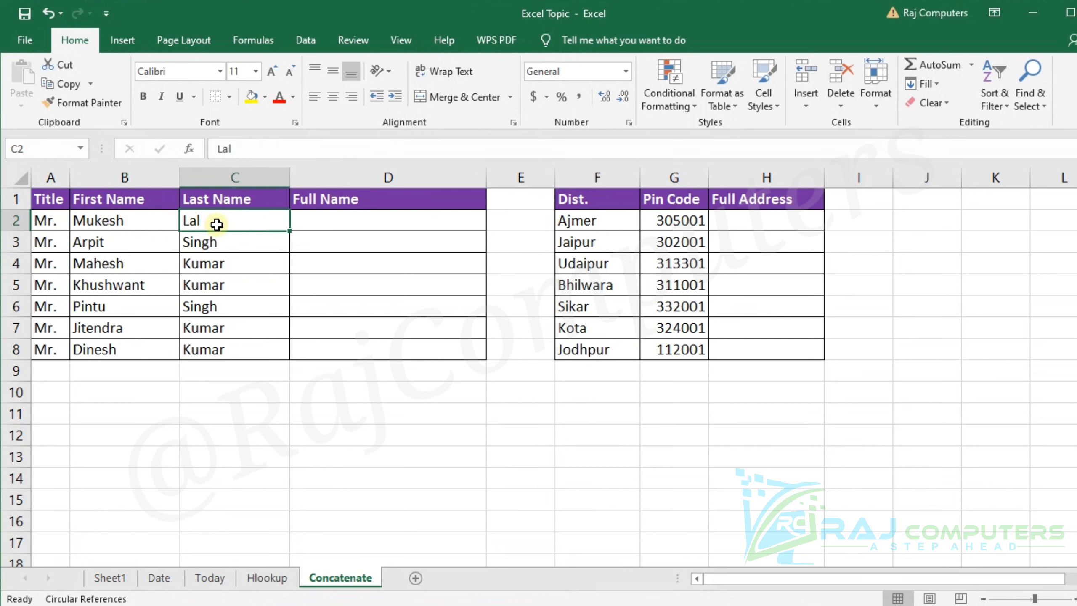
Enter the formula =CONCATENATE(A2,B2,C2) in cell D2 to join the title, first name and last name
click(371, 224)
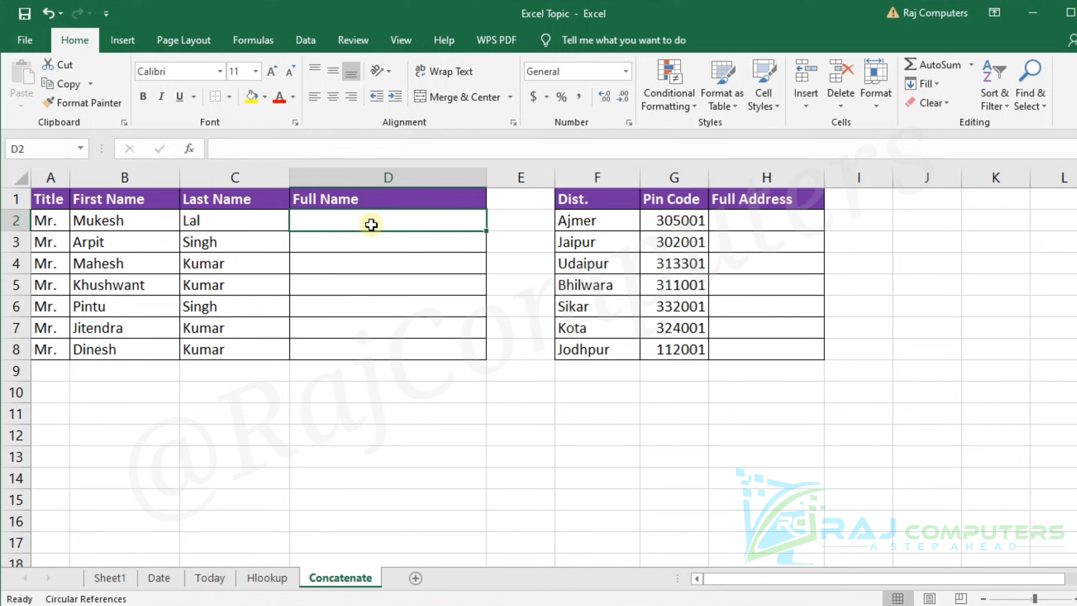
text(=)
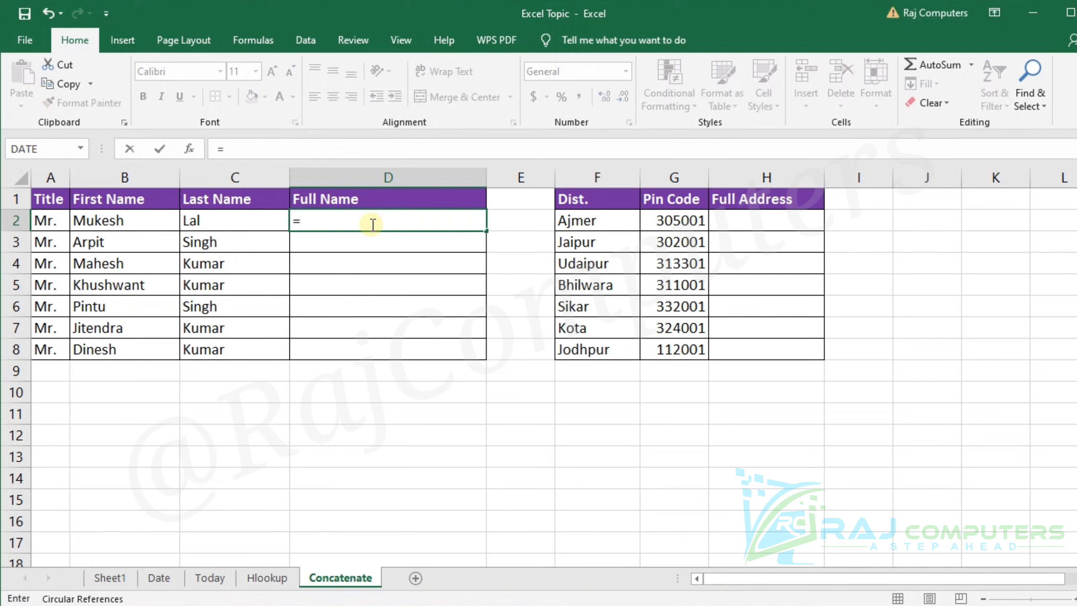
text(con)
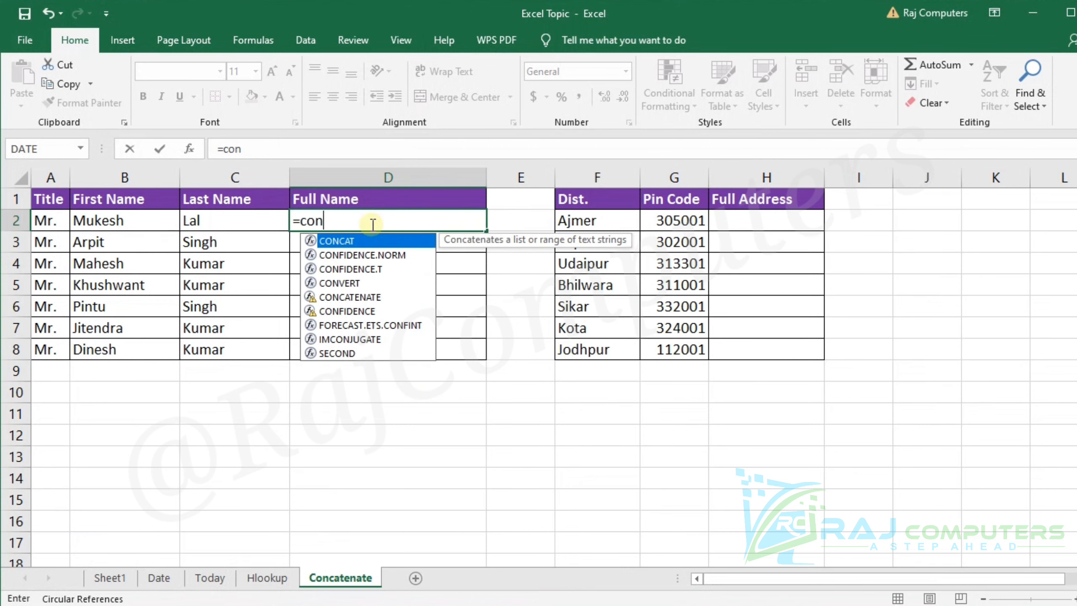
key(Down)
key(Down)
key(Down)
key(Down)
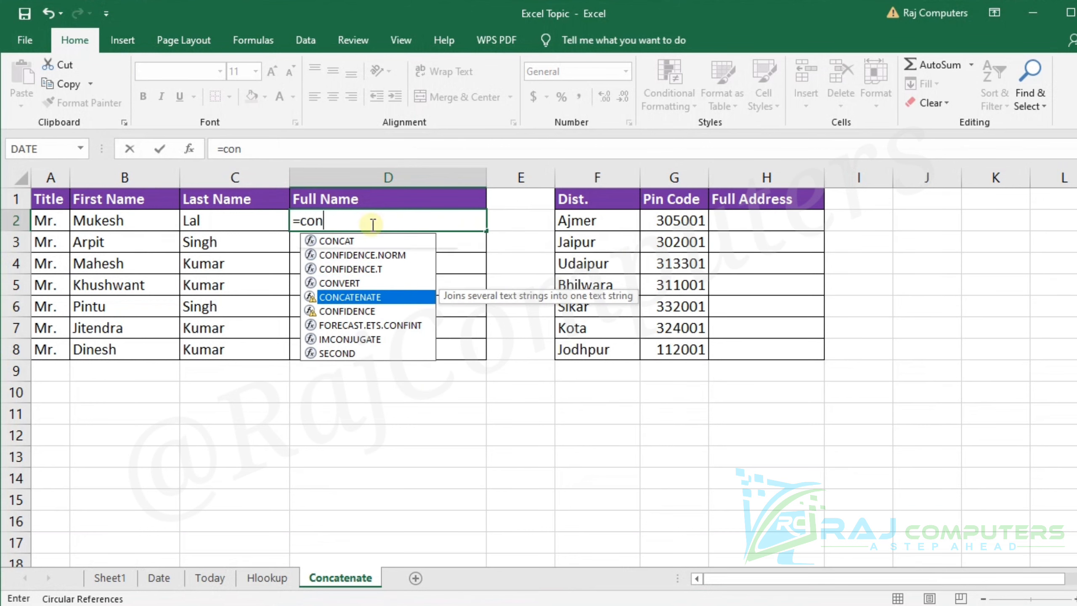
key(Tab)
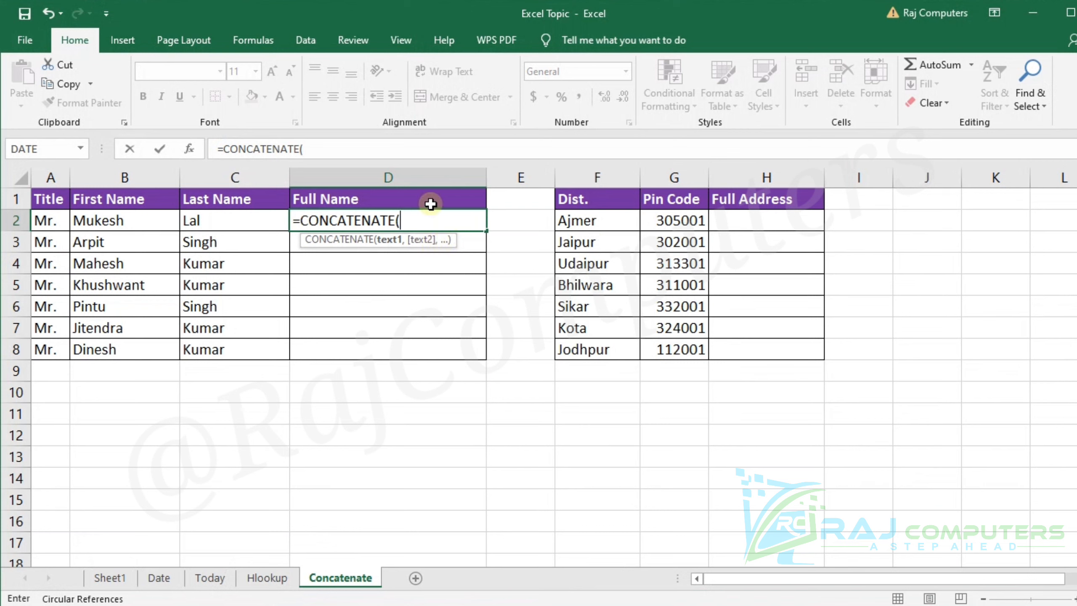
click(50, 220)
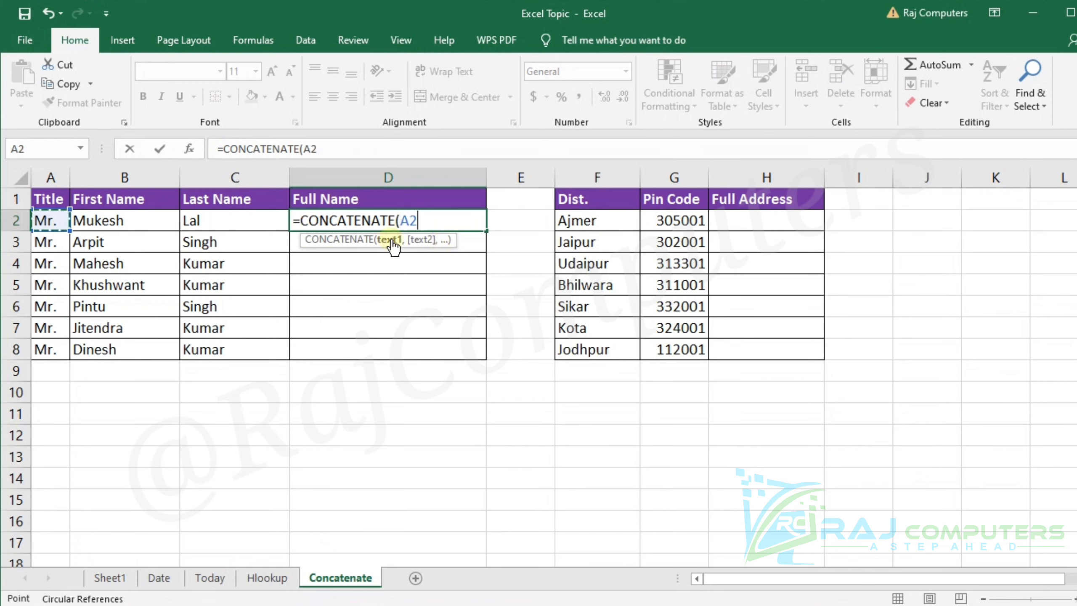
text(,)
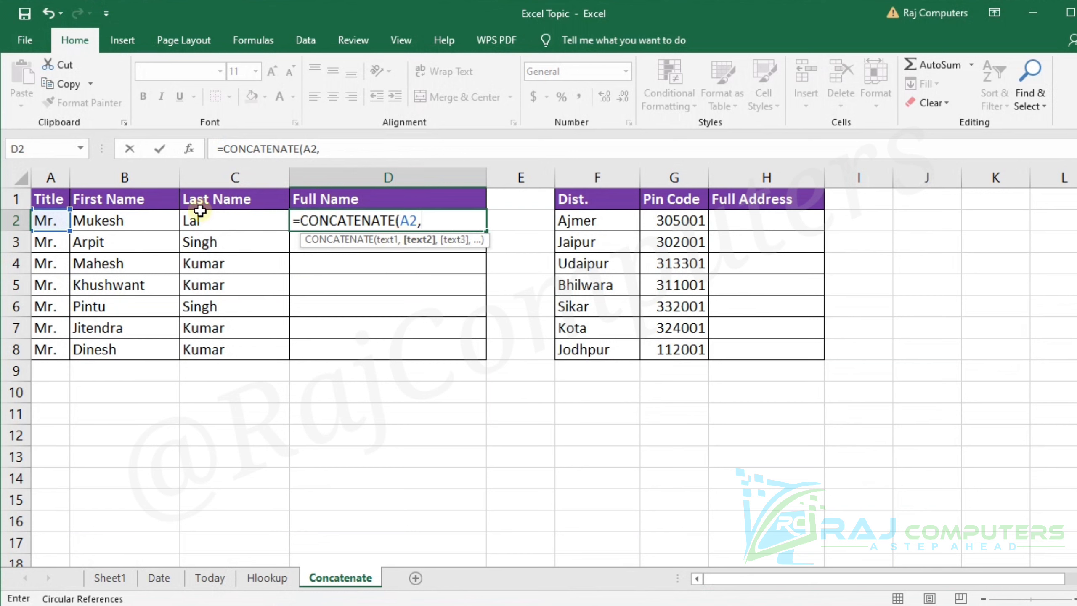
click(134, 222)
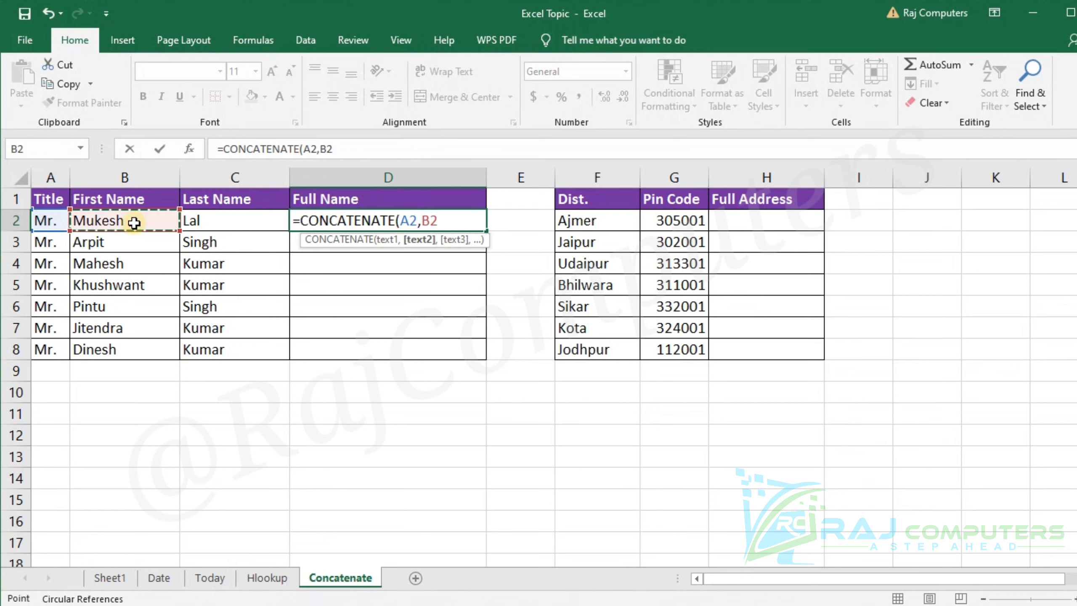
text(,)
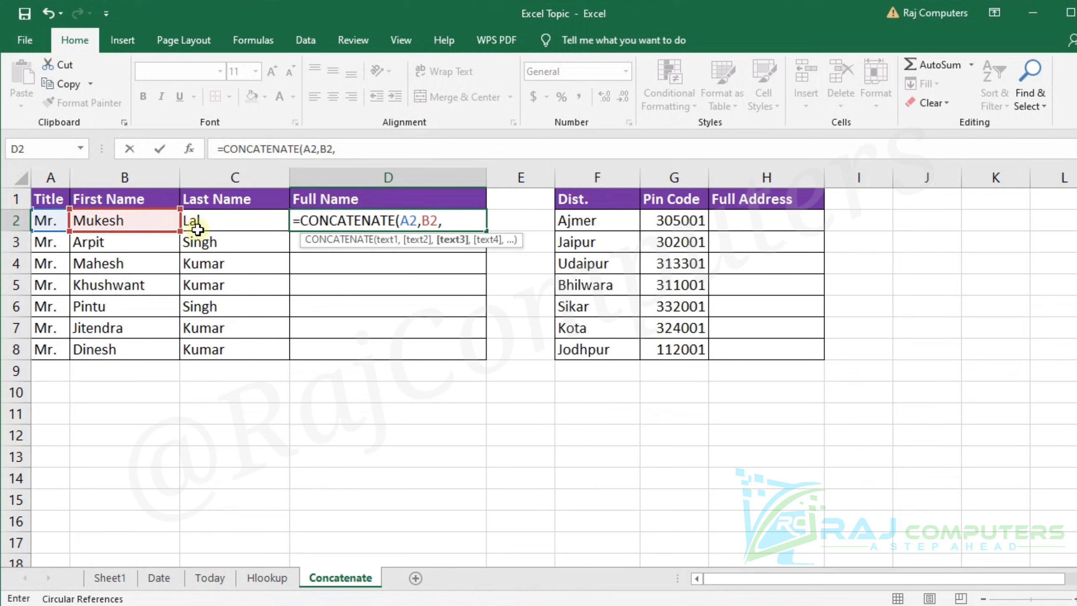
click(227, 220)
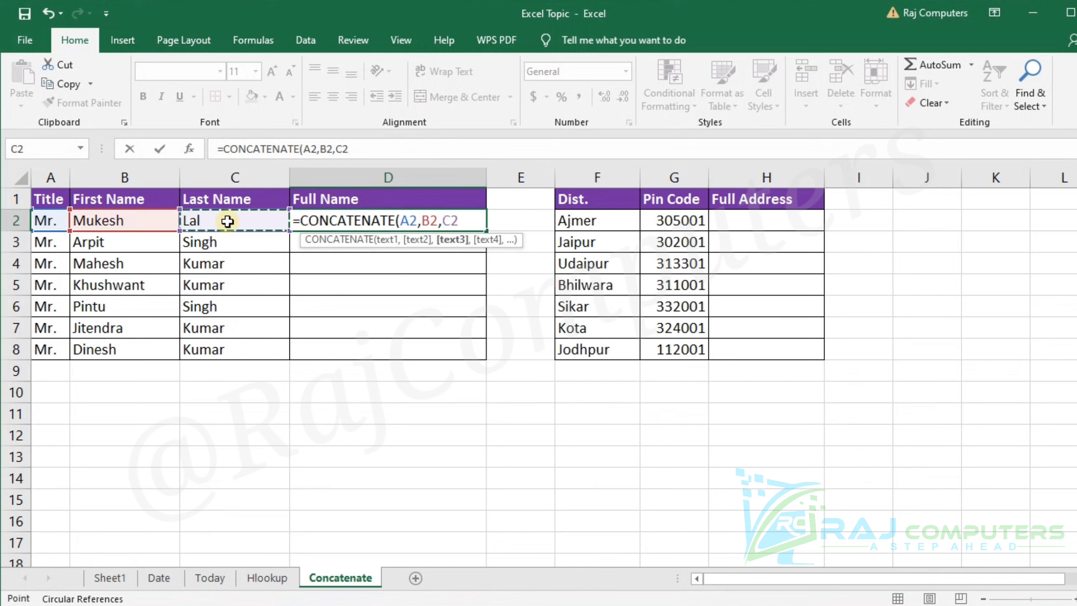
text())
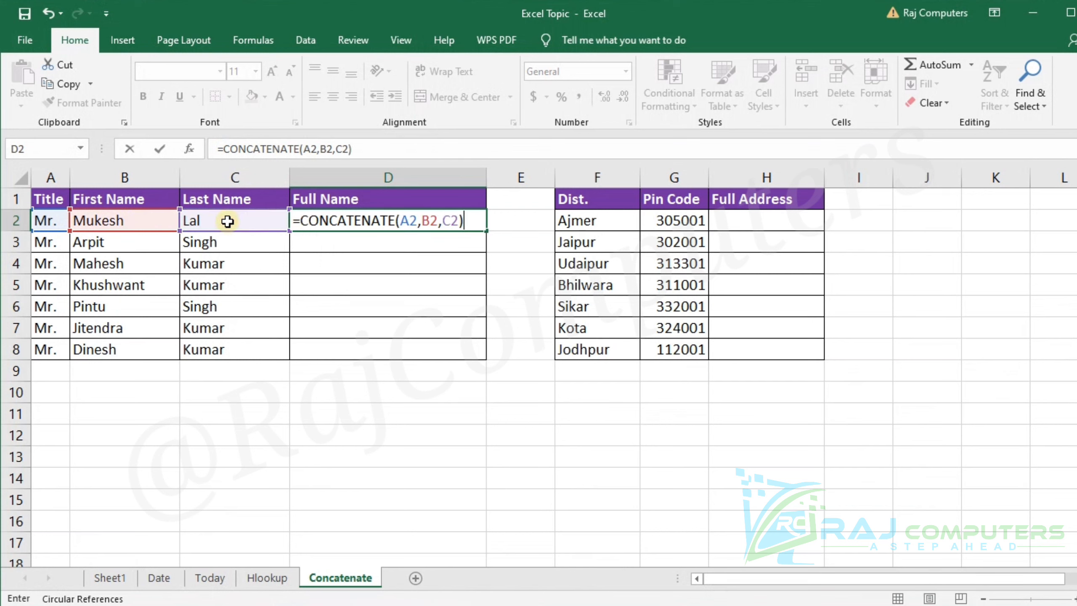
key(Return)
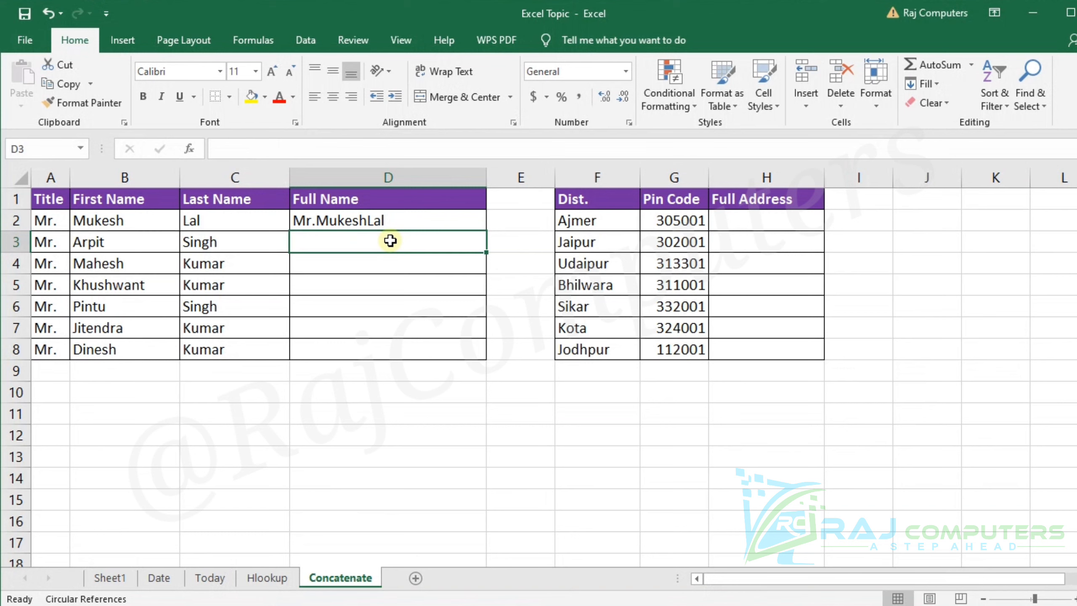
Enter =CONCATENATE(A3," ",B3," ",C3) in cell D3 to join the name parts with spaces between them
text(=)
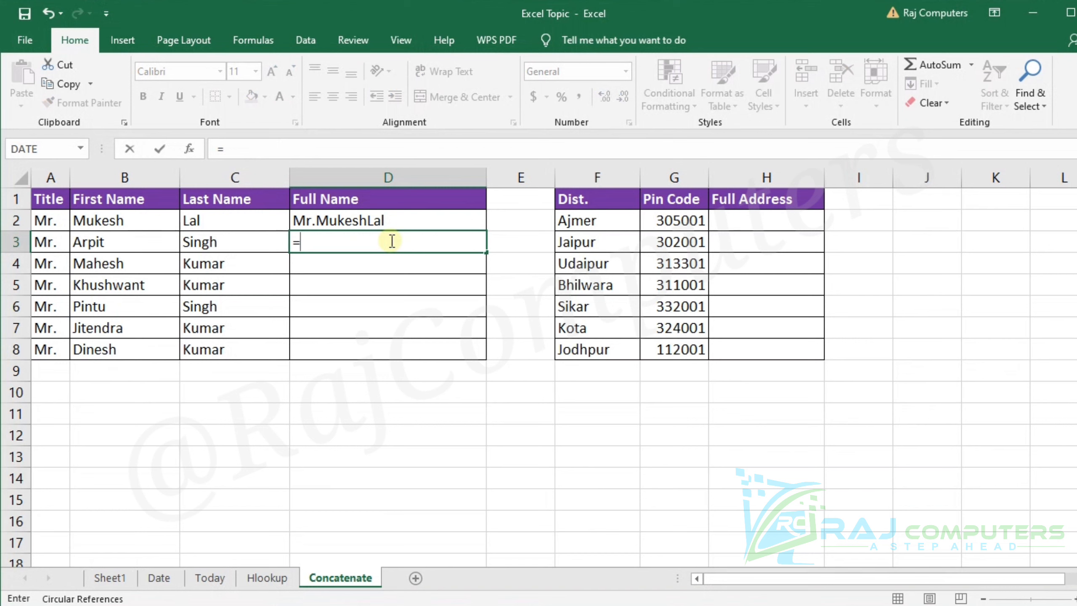
text(conc)
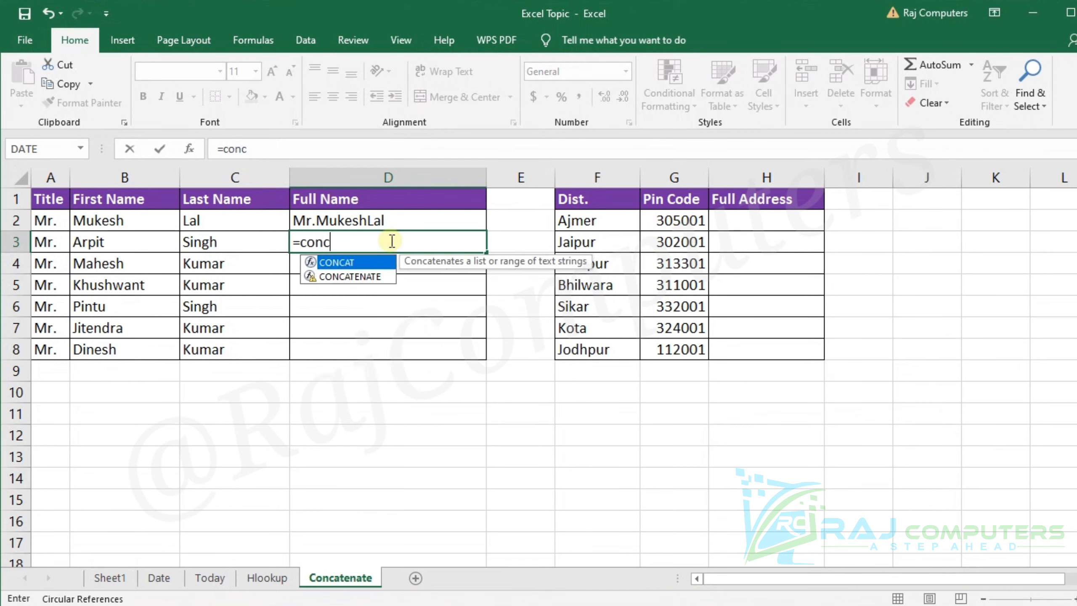
key(Down)
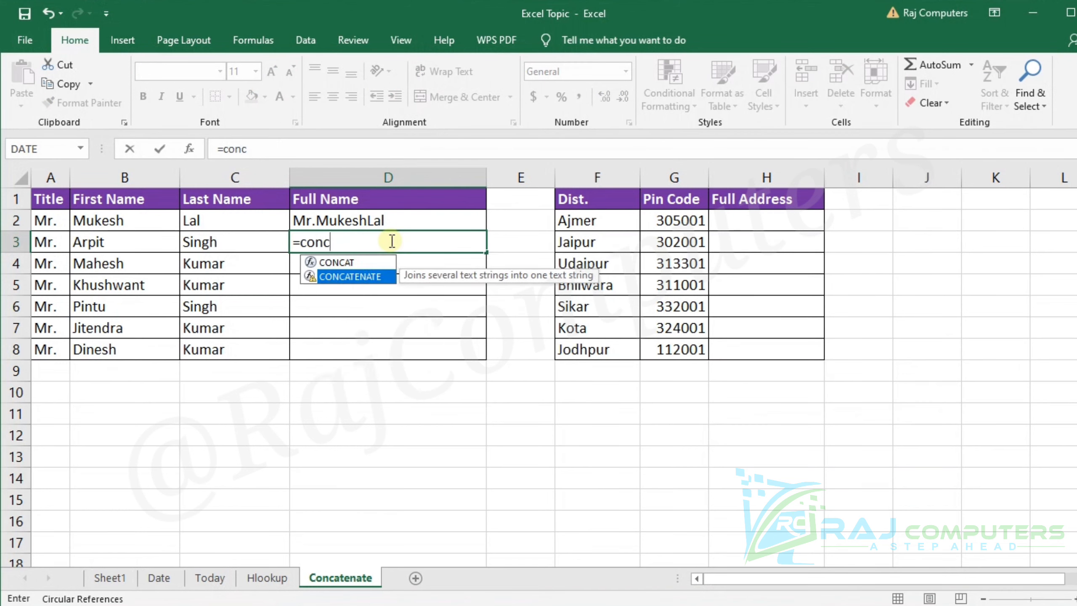
key(Tab)
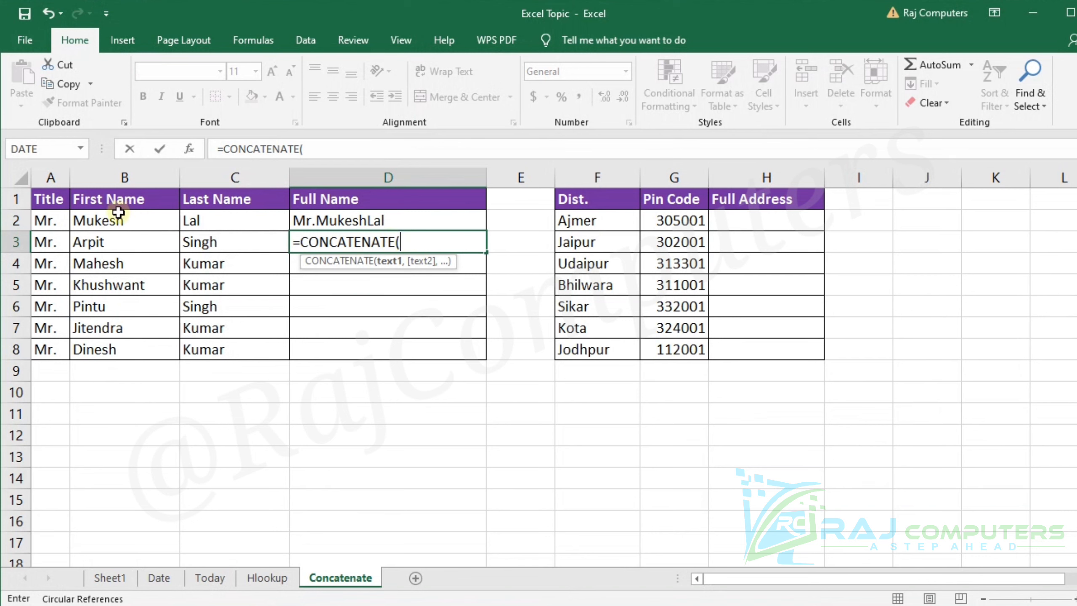
click(50, 242)
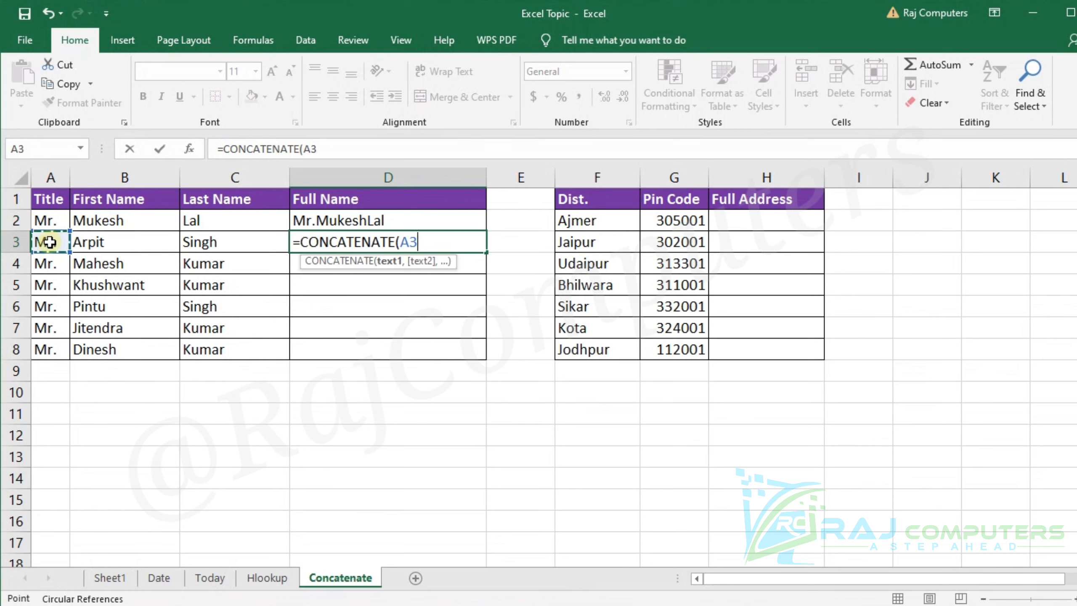
text(,)
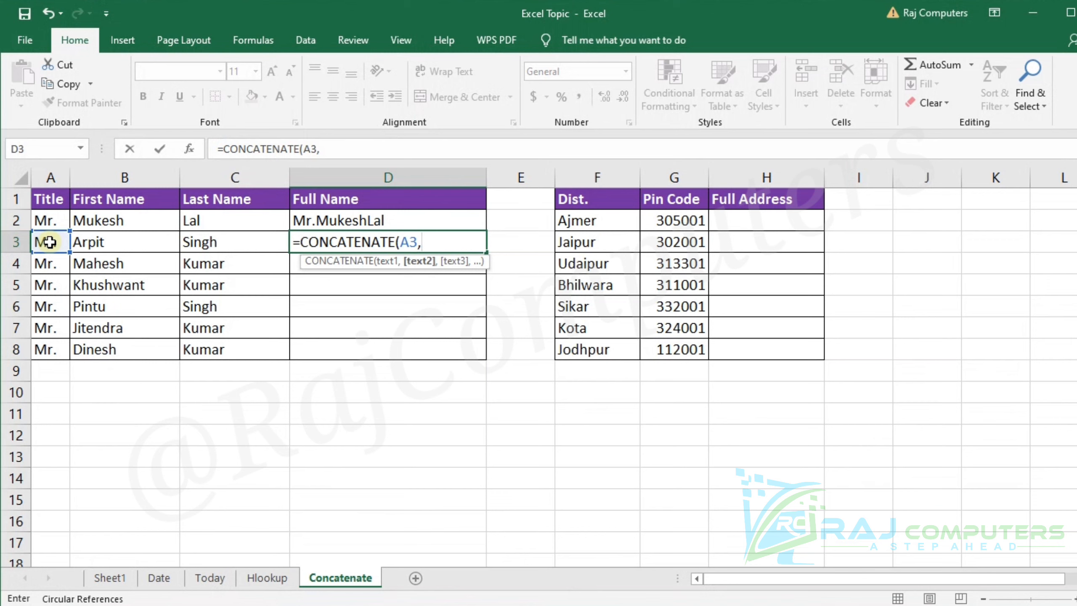
text(" ",)
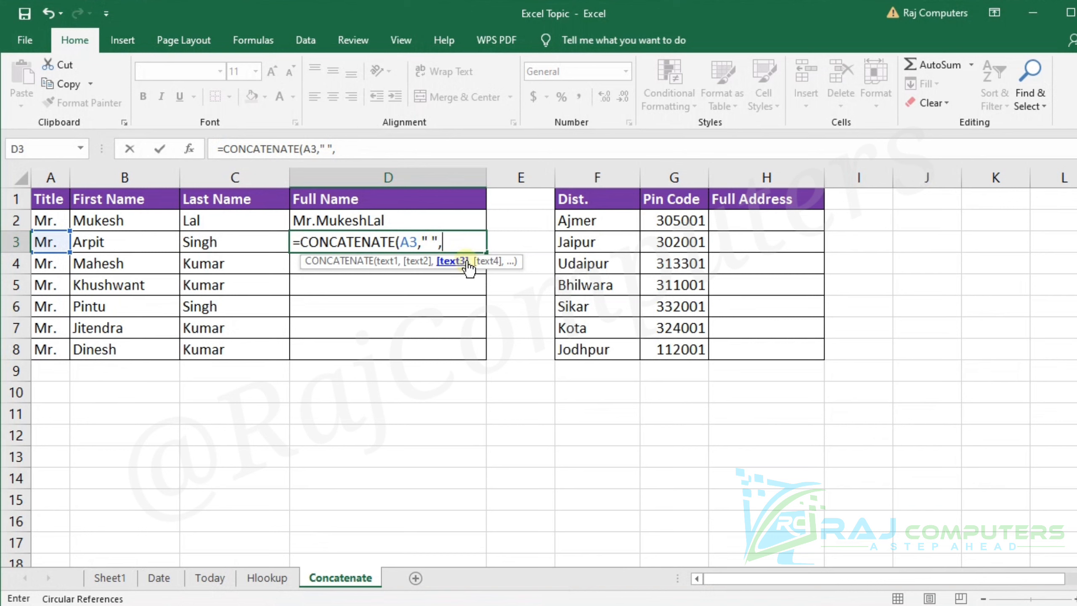
click(139, 242)
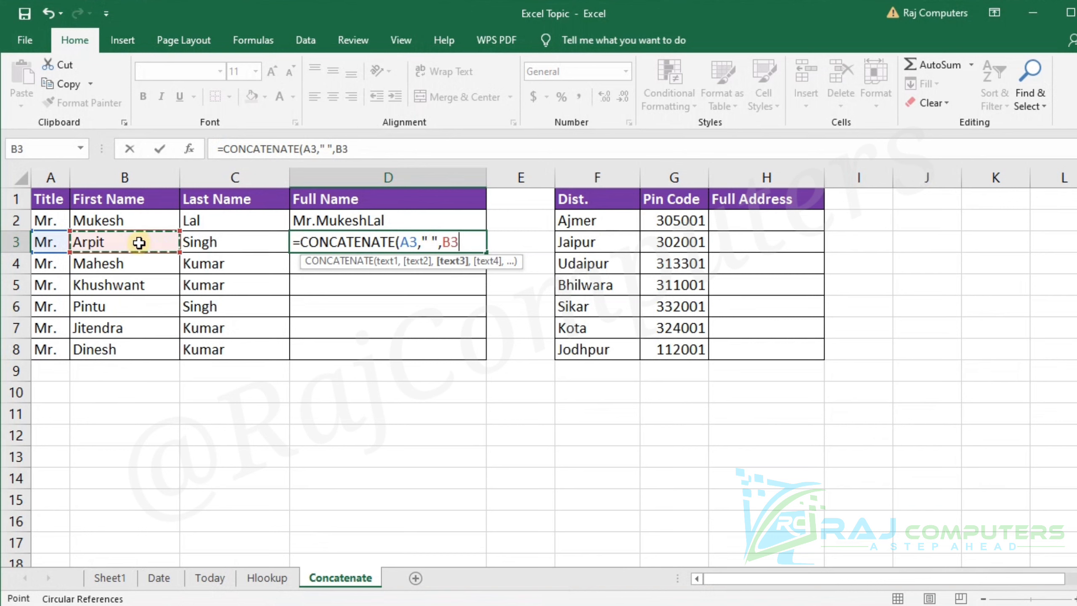
text(,)
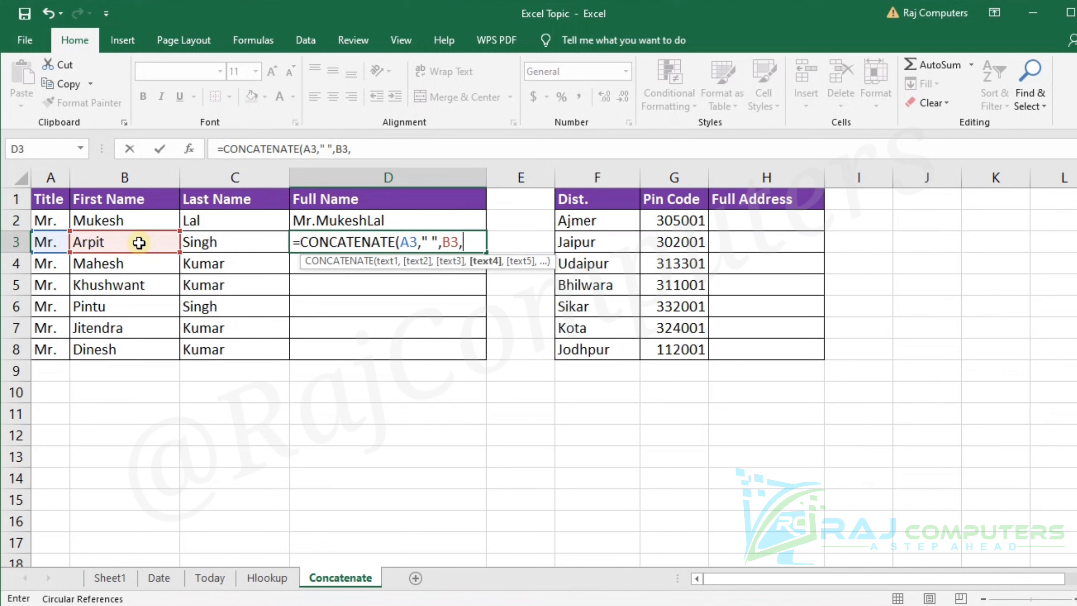
text(" ",)
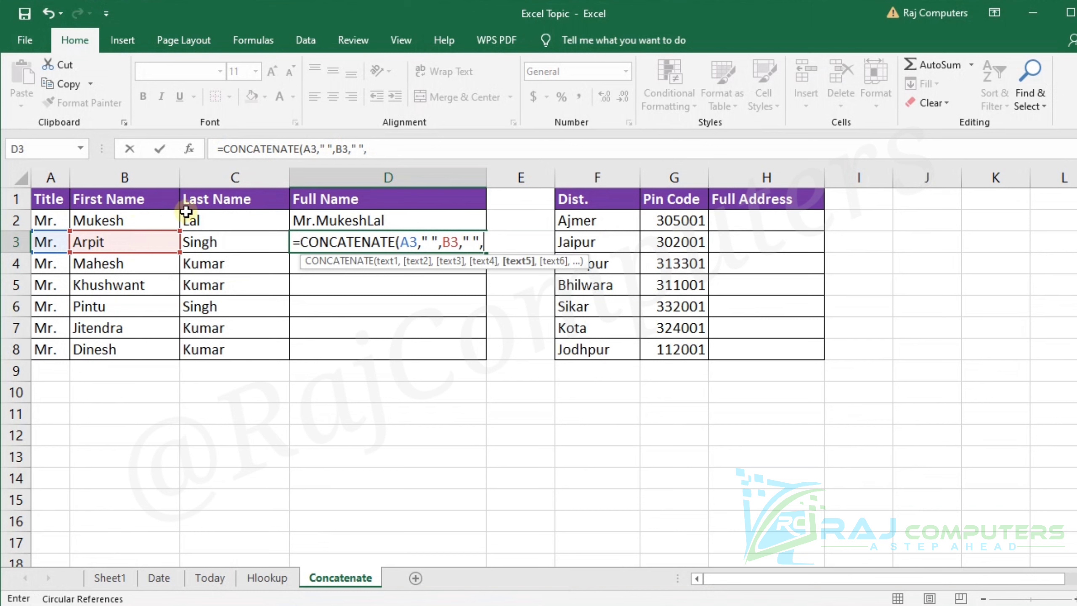
click(236, 239)
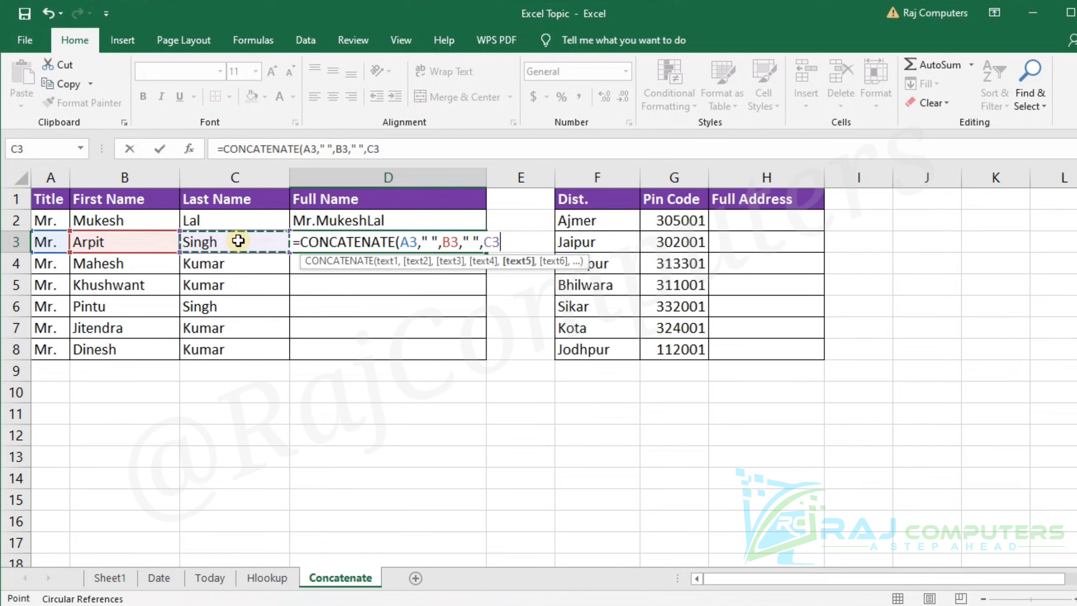
text())
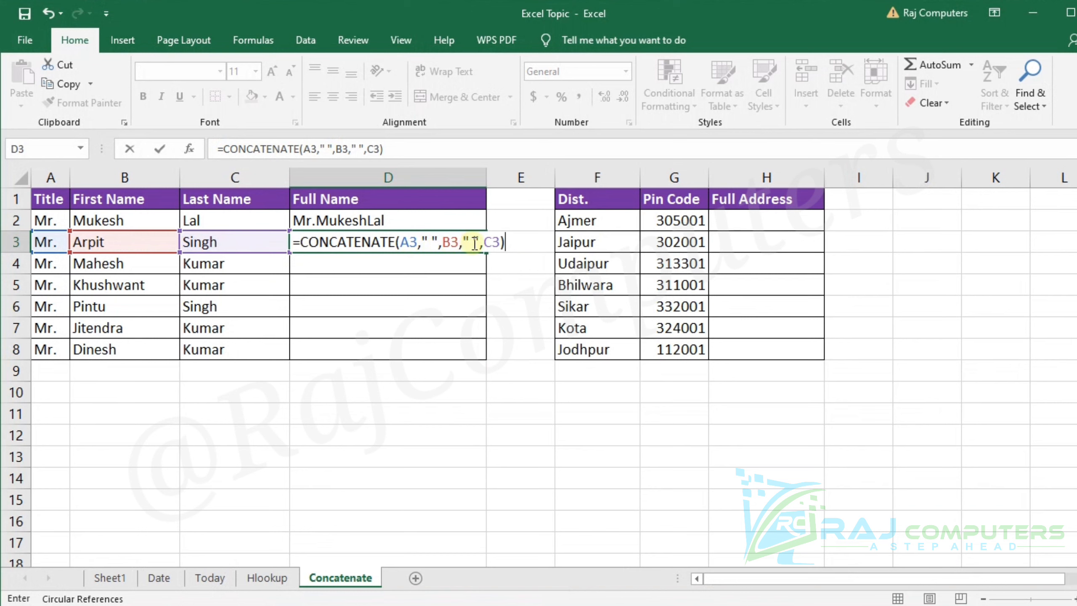
key(Return)
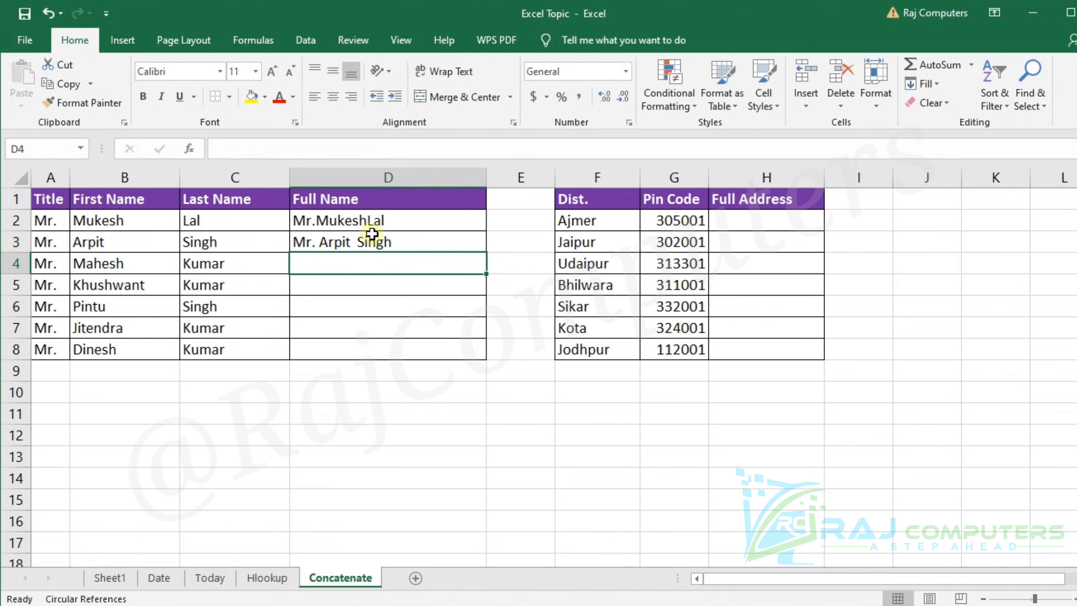
Compare the formulas in D2 and D3, and fill the D3 formula down through D8
click(419, 219)
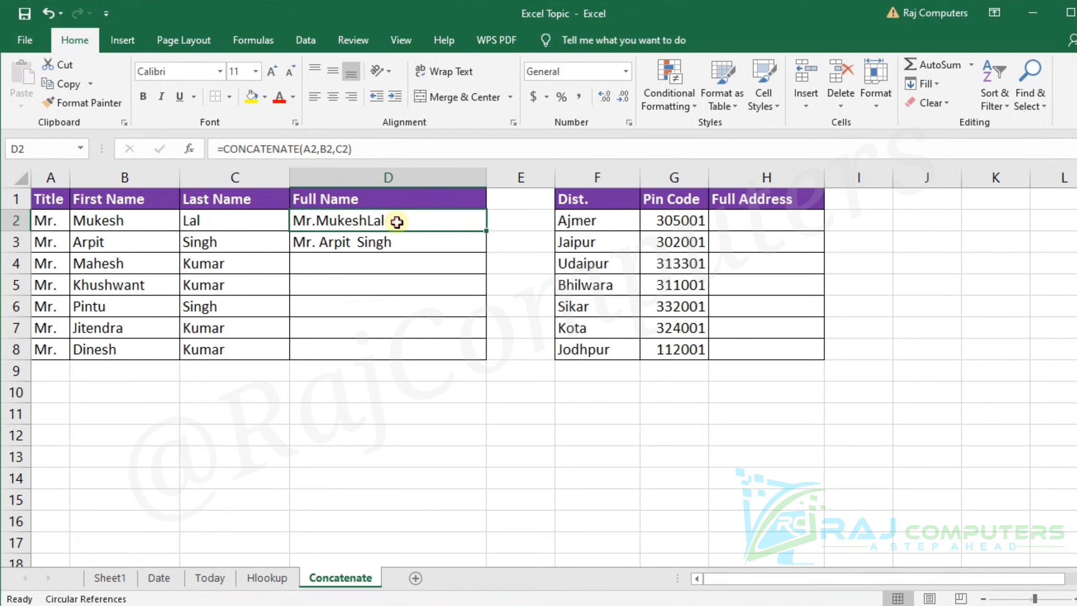
click(369, 243)
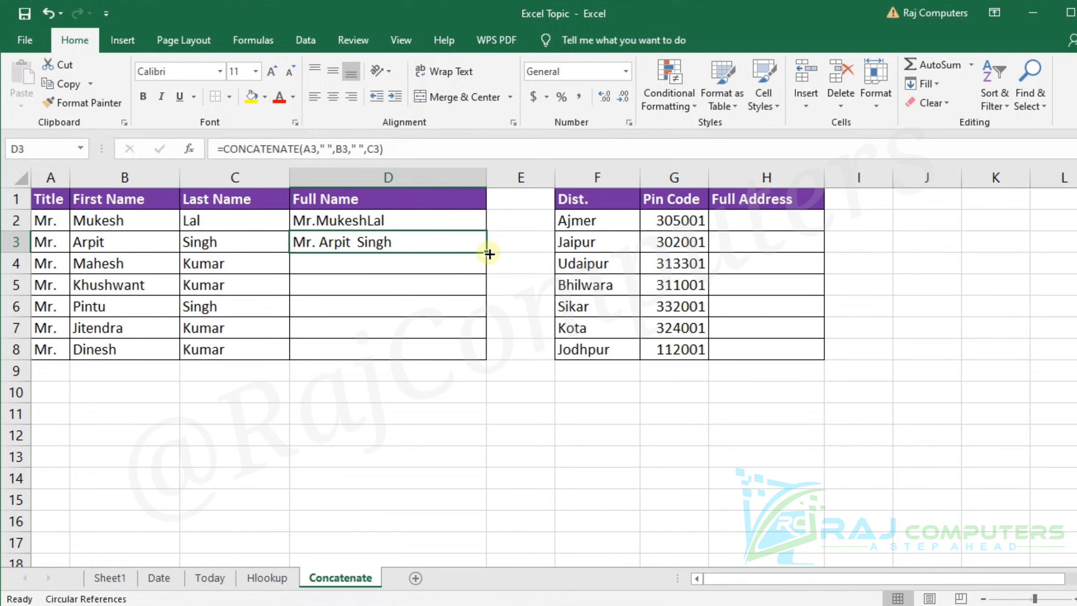
drag(488, 253, 488, 356)
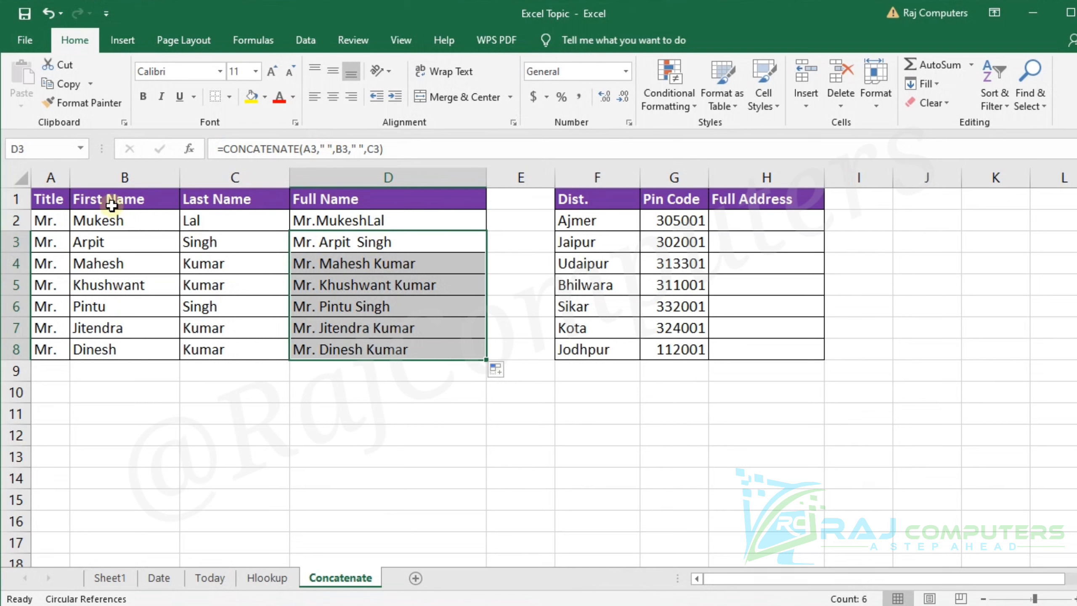
Delete the Title column, column A, from the sheet
right_click(53, 178)
click(121, 295)
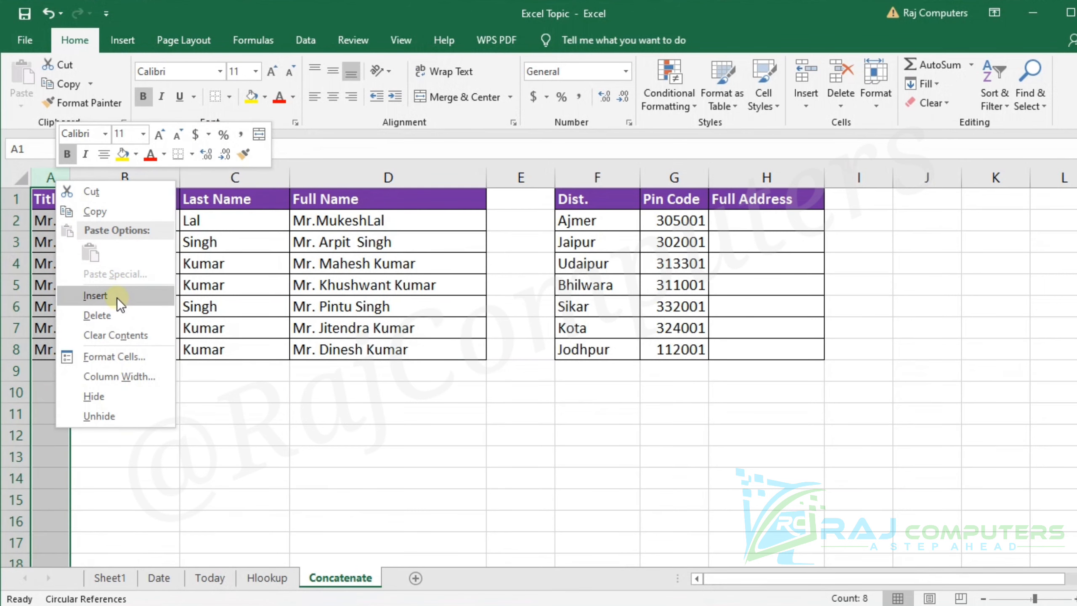
click(117, 315)
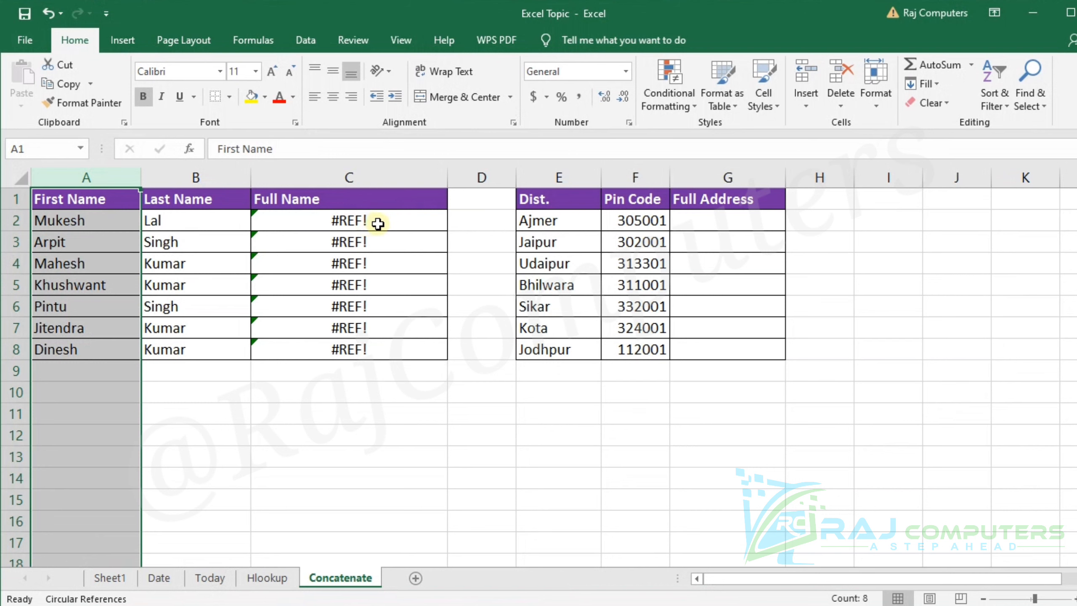
Clear the broken formulas from the Full Name cells C2 through C8
drag(385, 223, 390, 351)
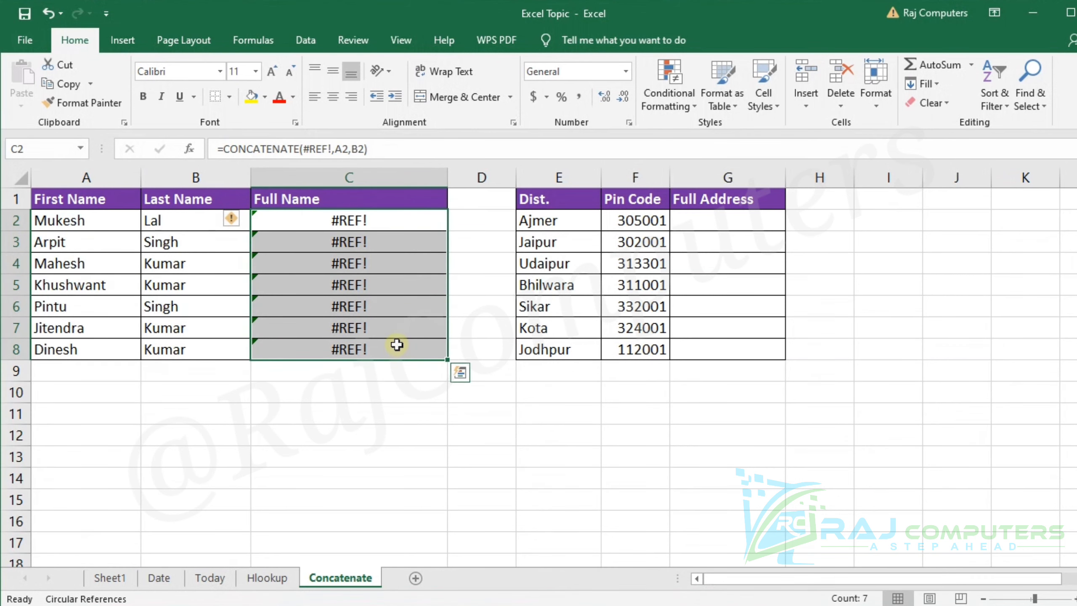
key(Delete)
click(362, 384)
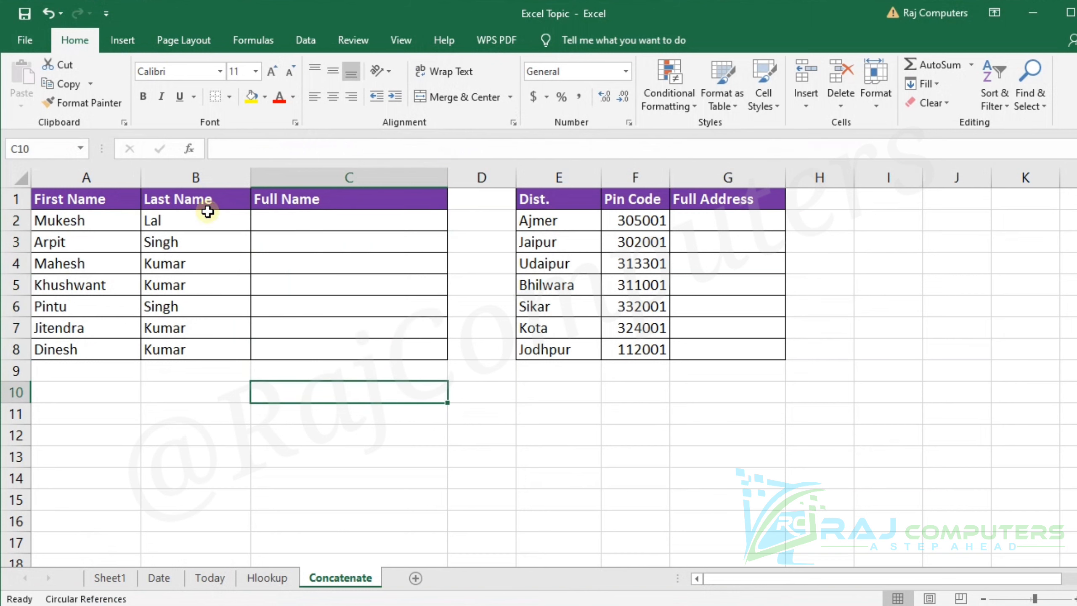
Enter =CONCATENATE("Mr.",A2,B2) in cell C2 to join a fixed title with the first and last name
click(62, 216)
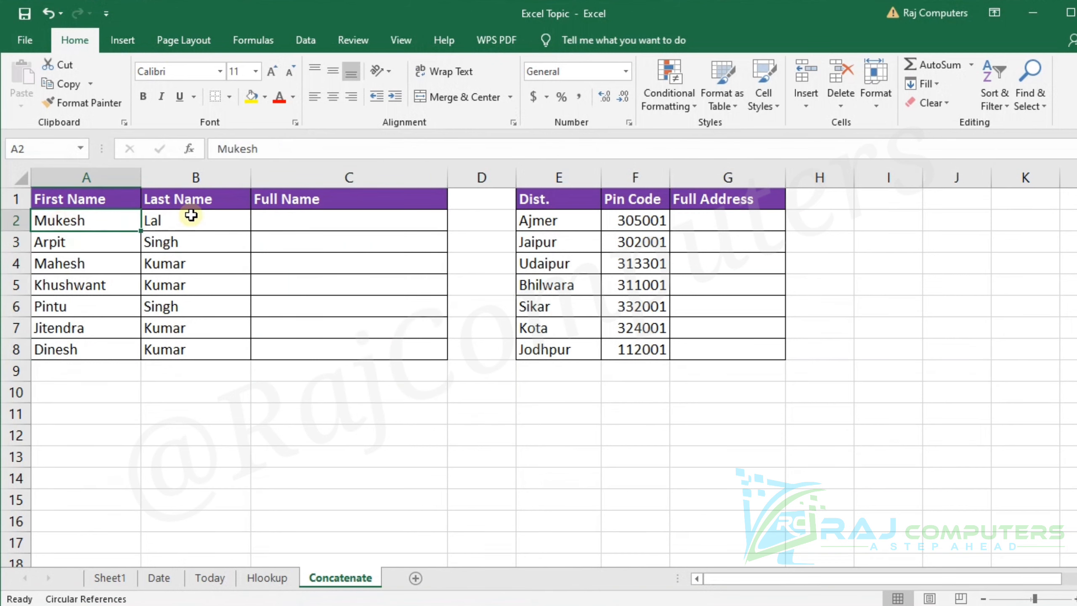
click(202, 216)
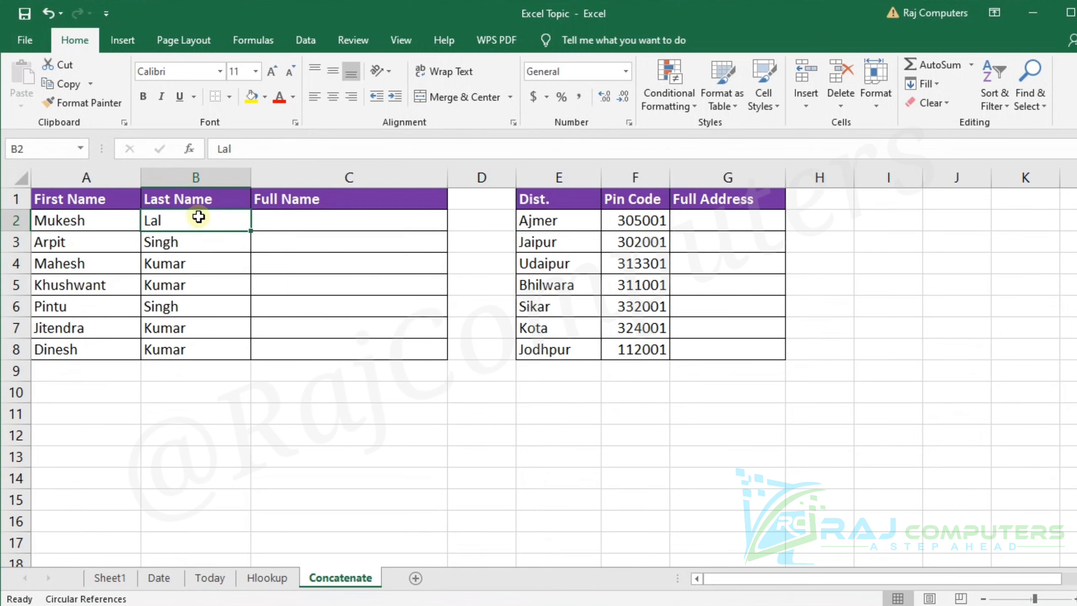
click(348, 218)
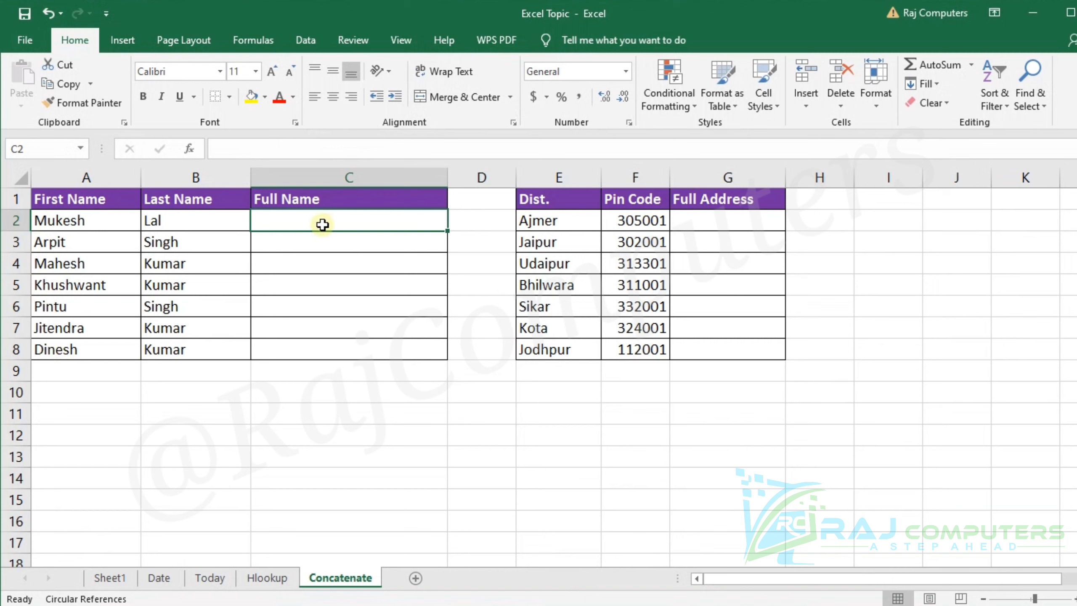
text(=con)
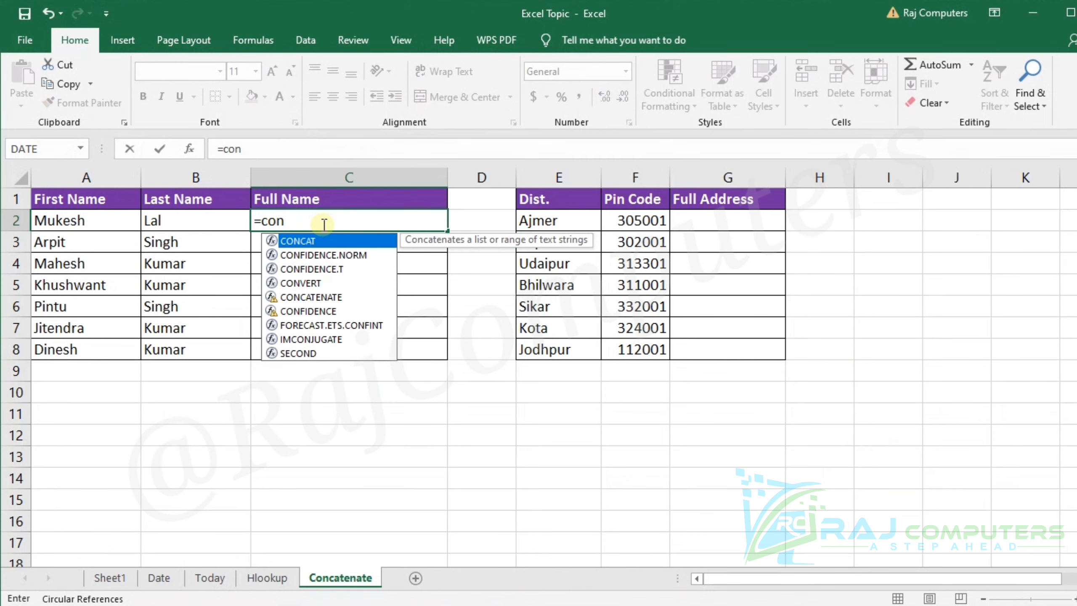
key(Down)
key(Down)
key(Down)
key(Down)
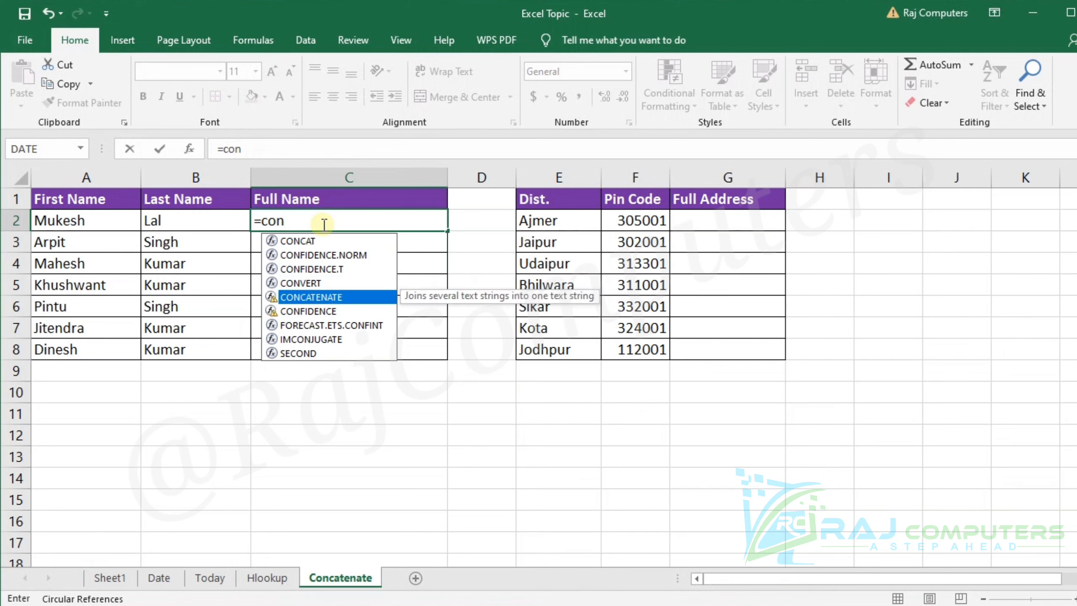
key(Tab)
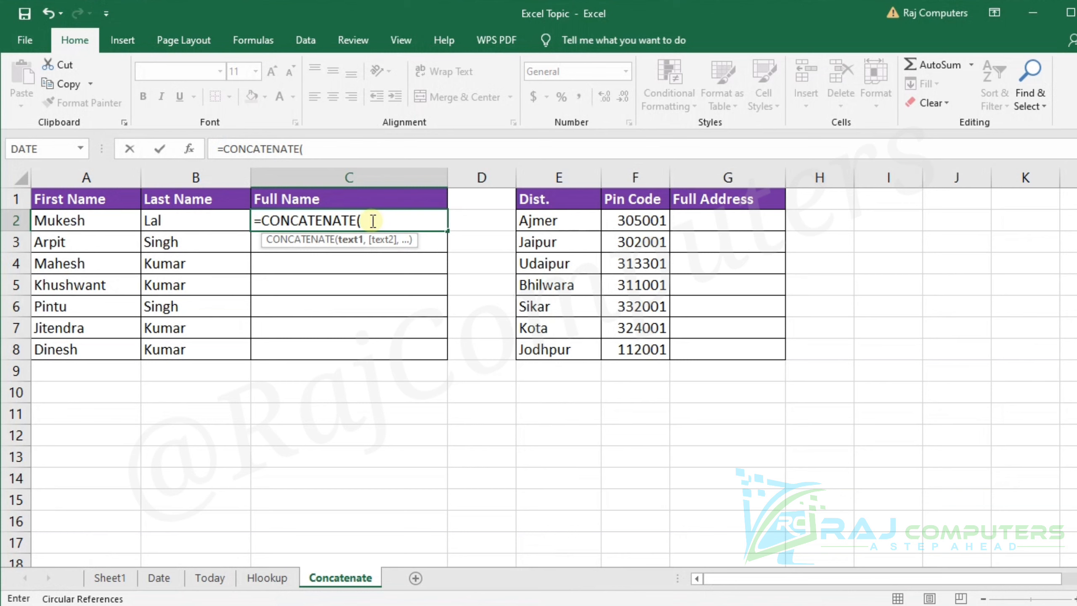
text("Mr.",)
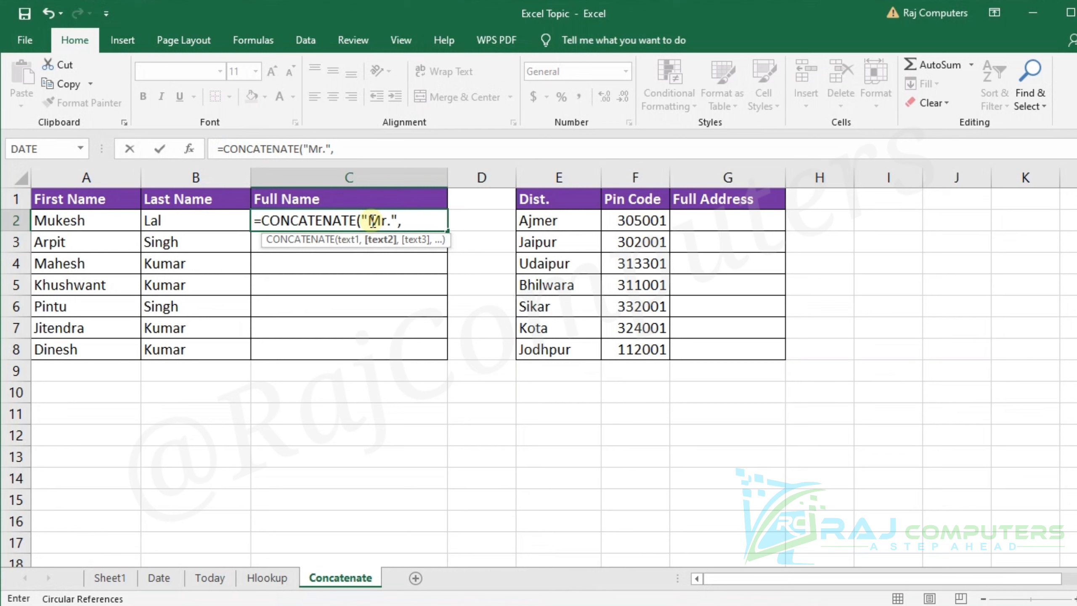
click(94, 219)
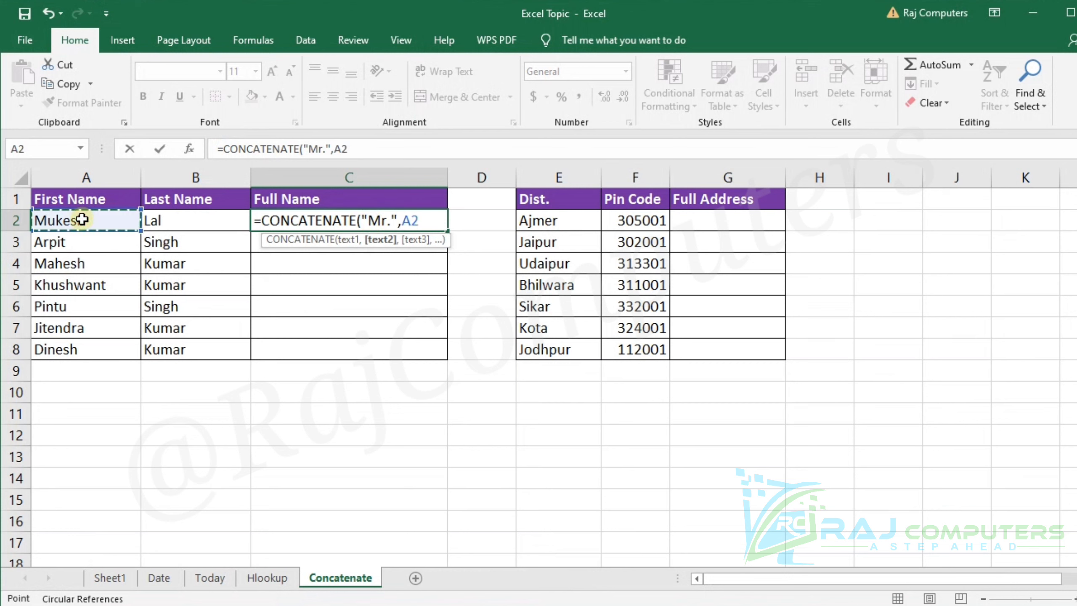
text(,)
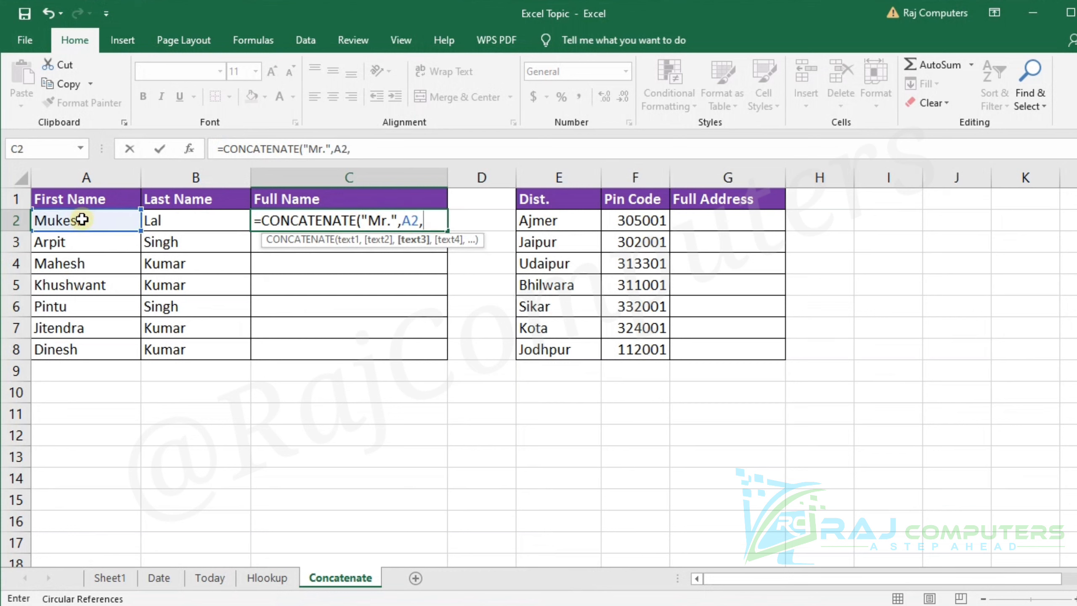
click(177, 220)
text())
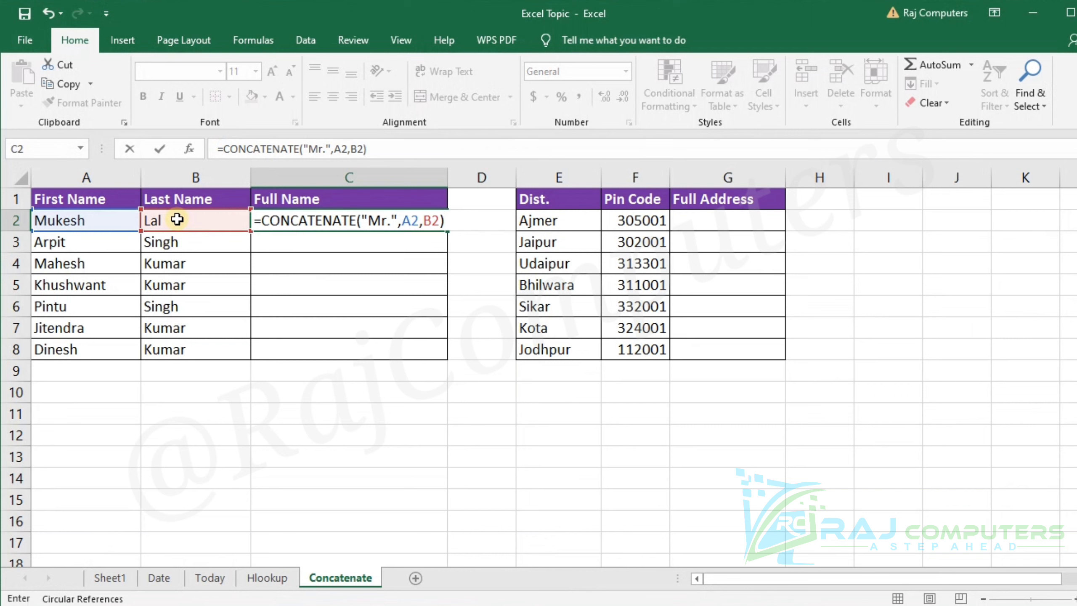
key(Return)
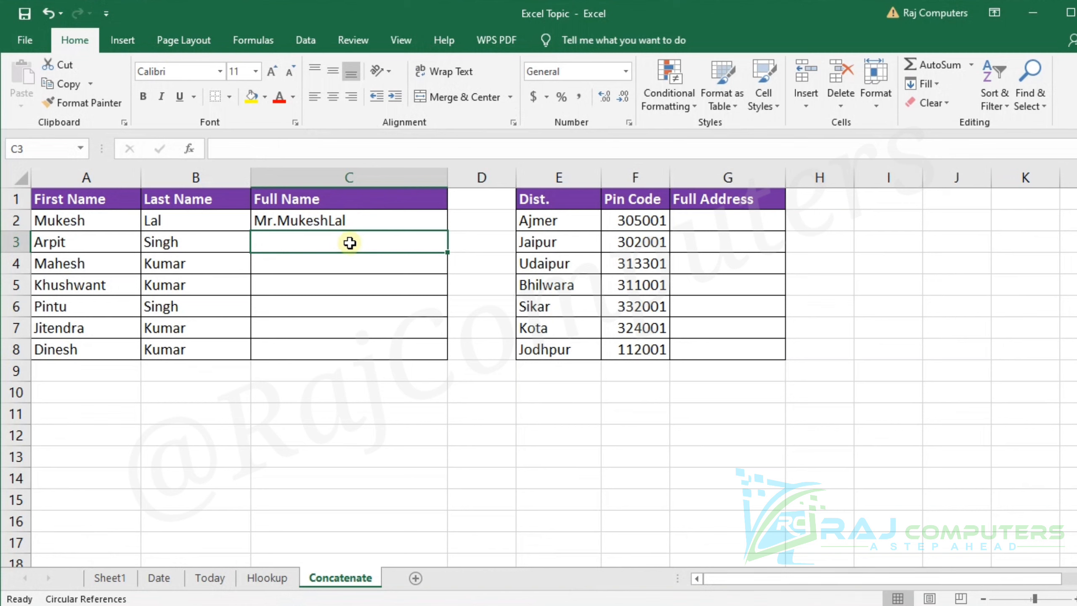
Enter =CONCATENATE("Mr."," ",A3," ",B3) in cell C3 to join the fixed title and both names with spaces between them
text(=)
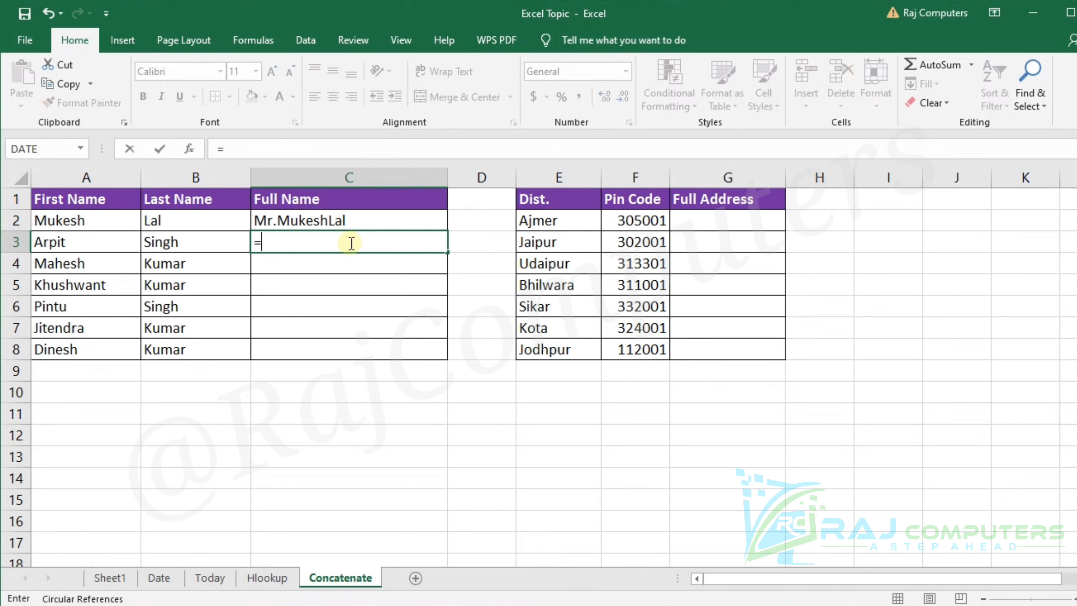
text(co)
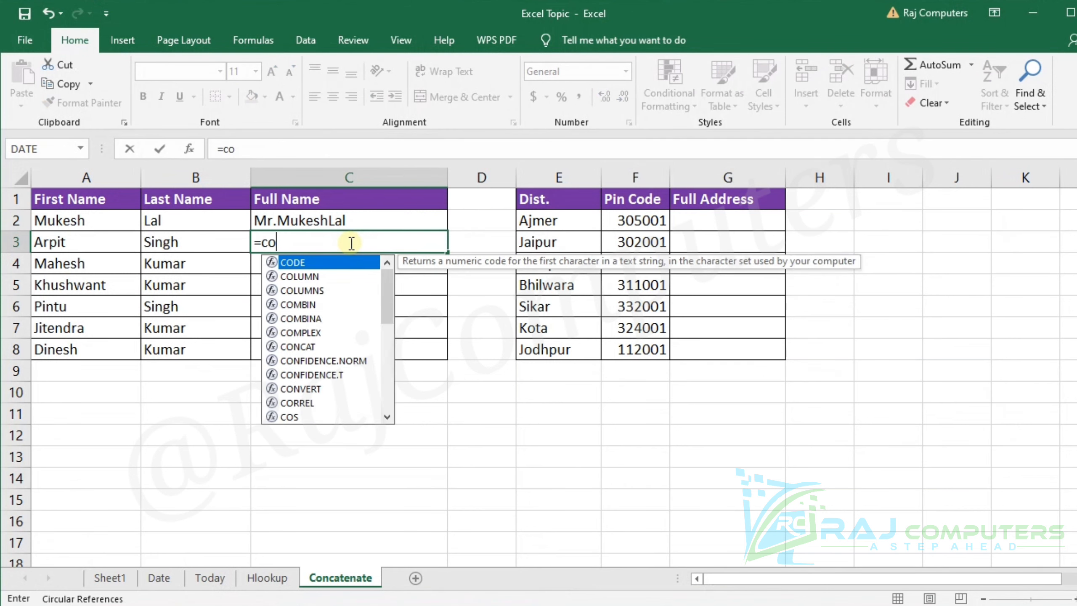
text(nc)
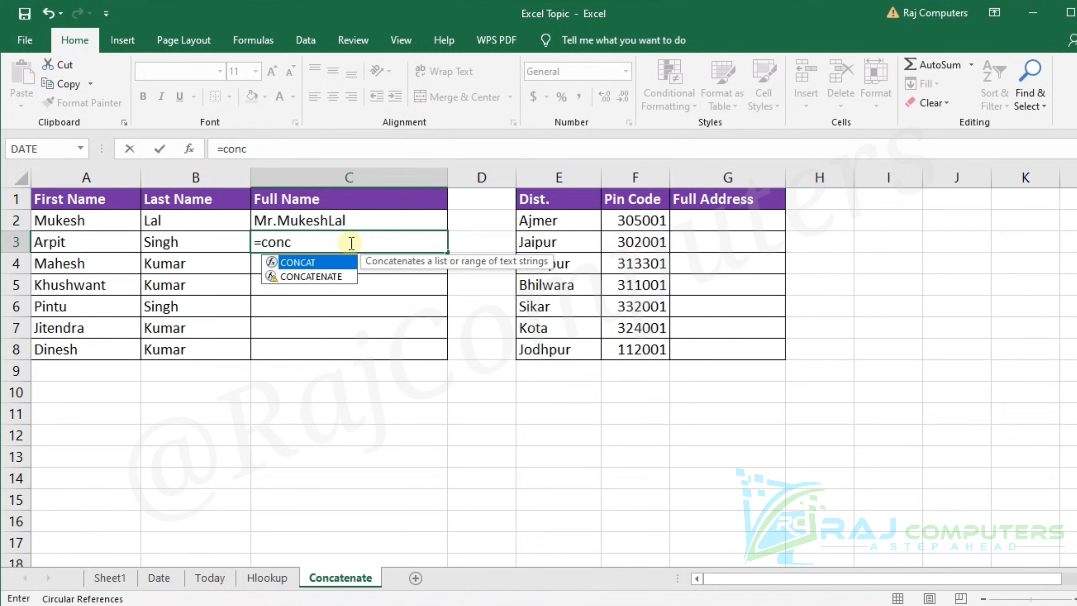
key(Down)
key(Tab)
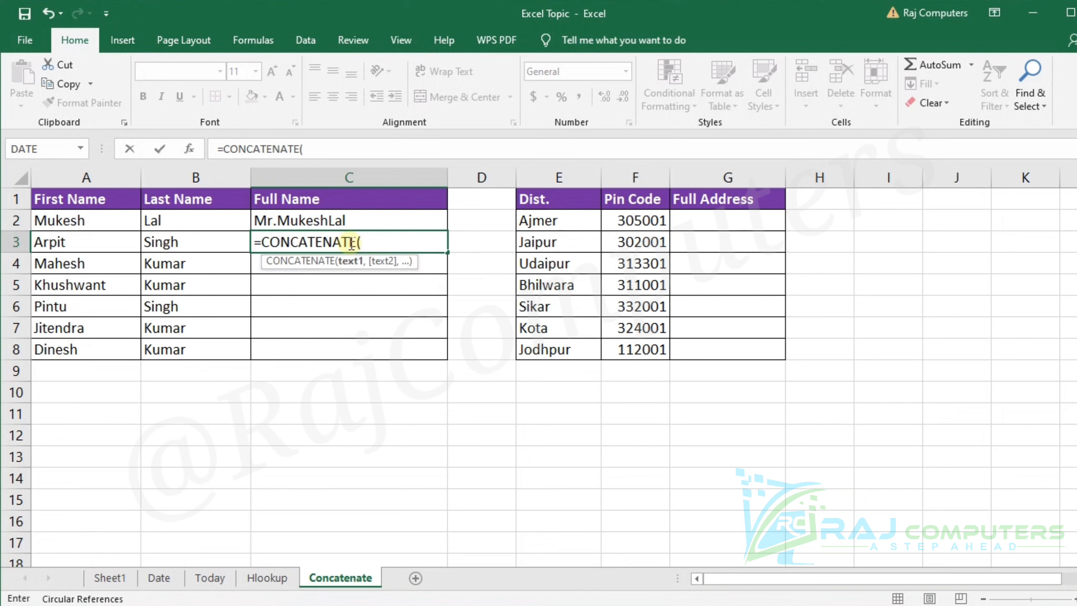
text("Mr.)
text(",)
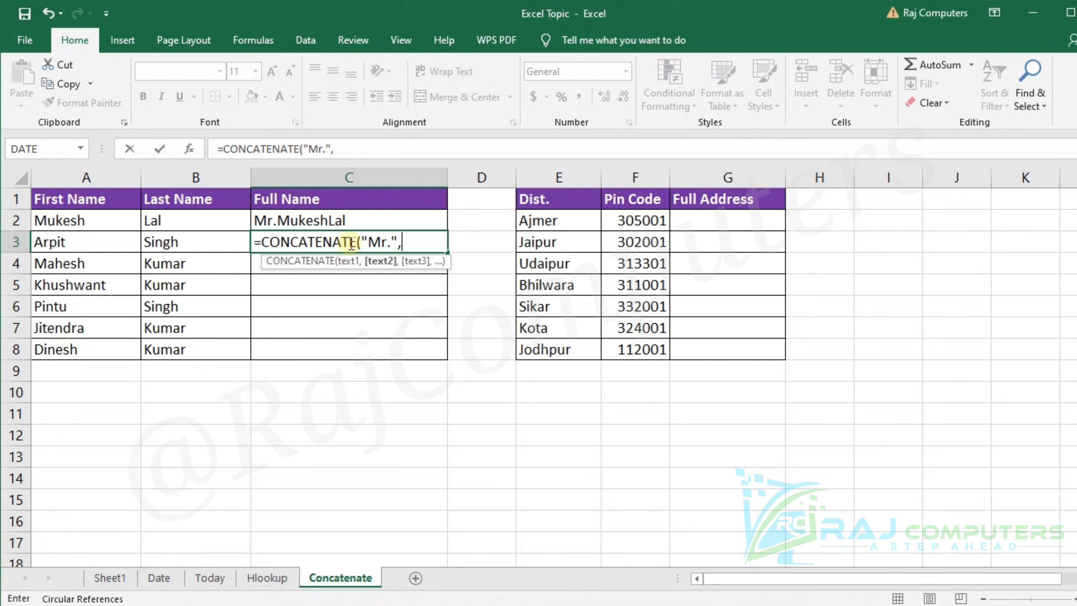
text(" ",)
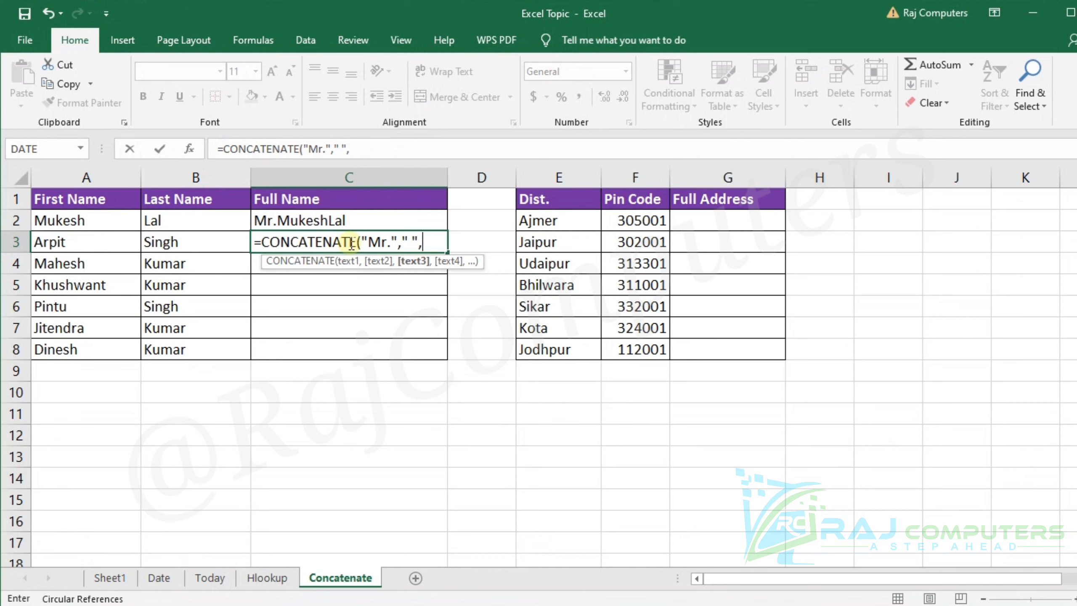
click(82, 247)
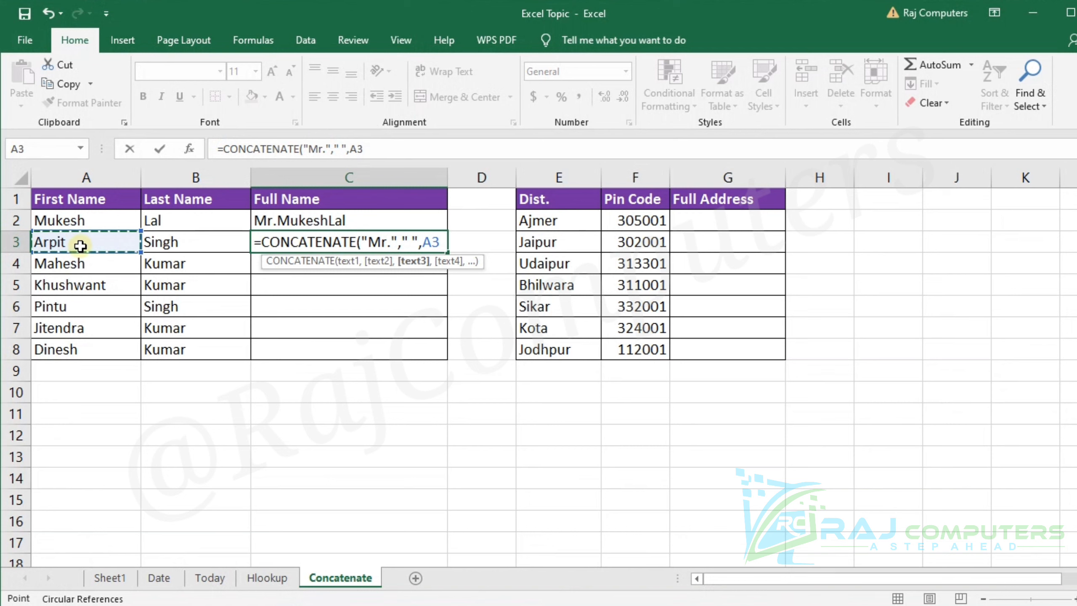
text(,)
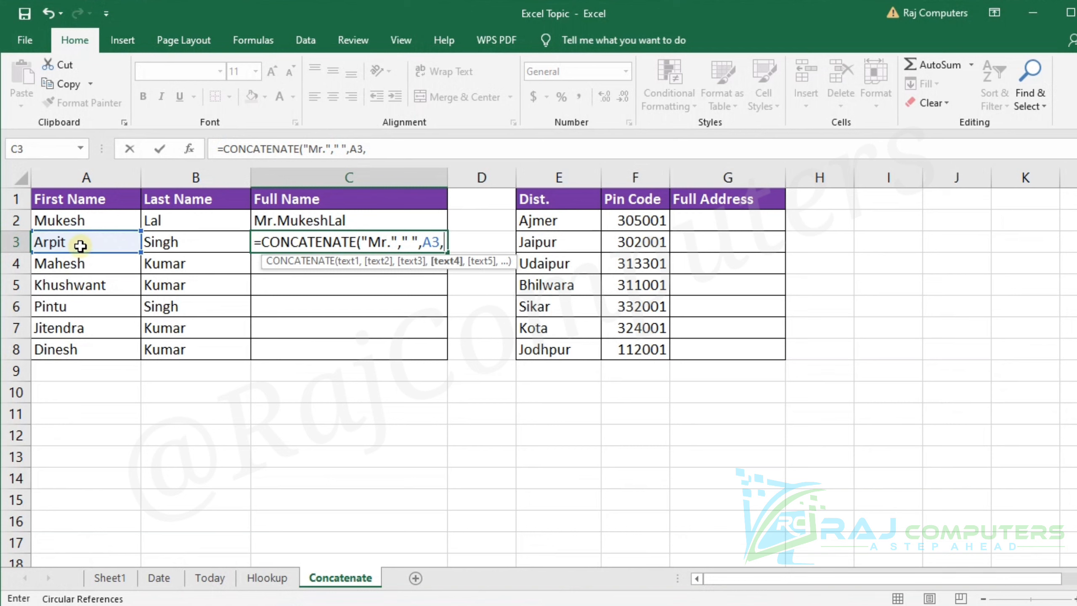
text(" ")
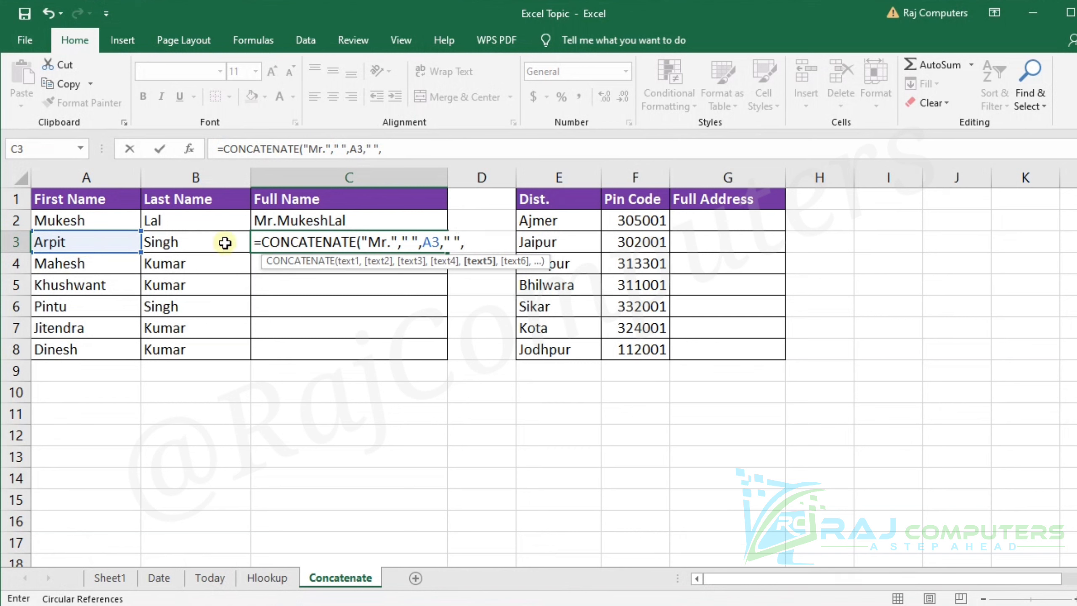
click(212, 242)
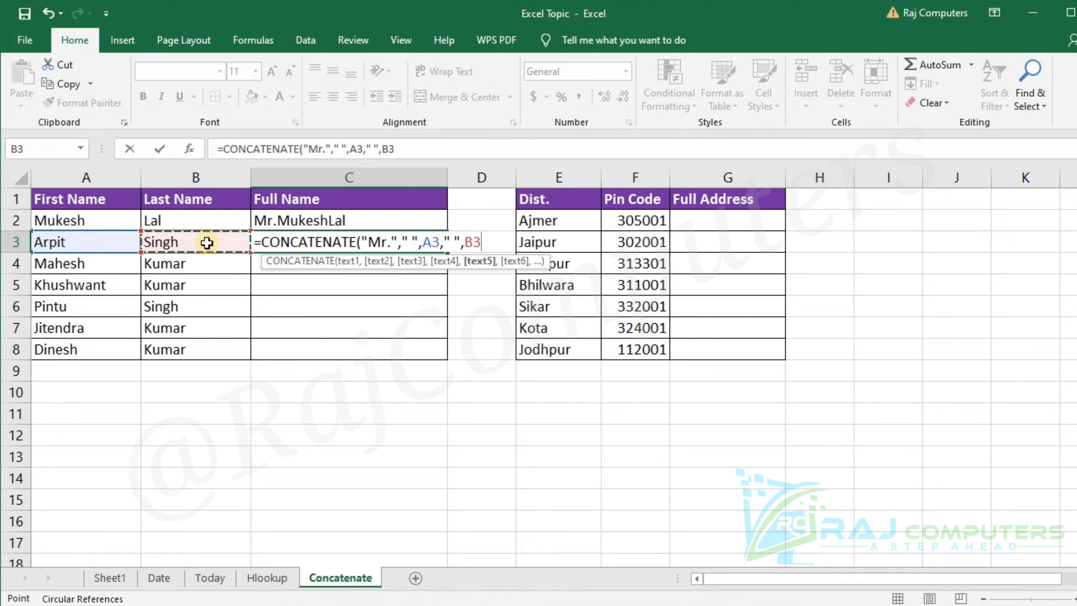
text())
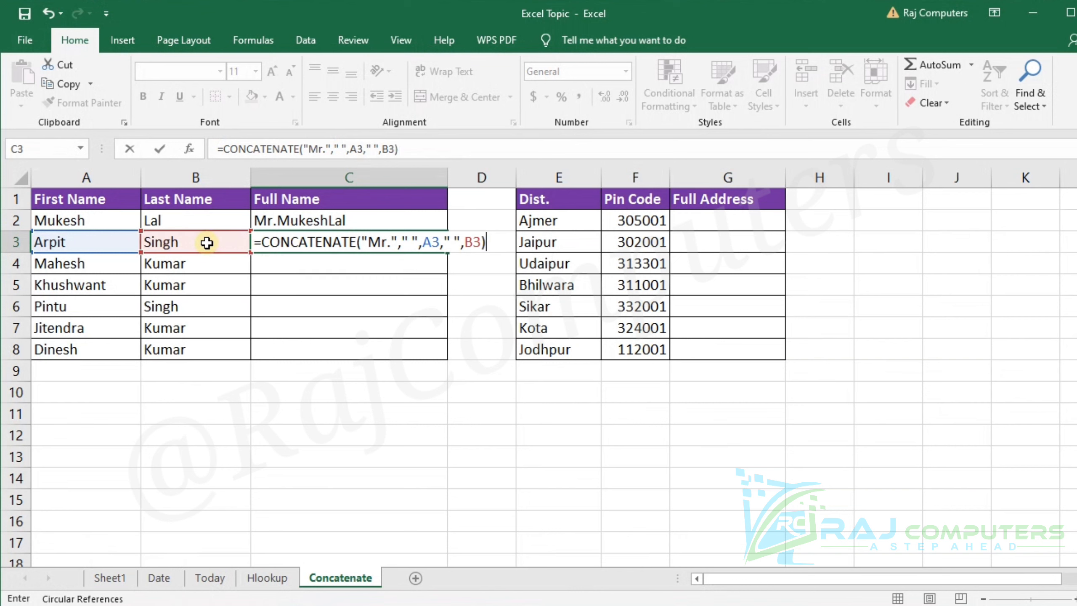
key(Return)
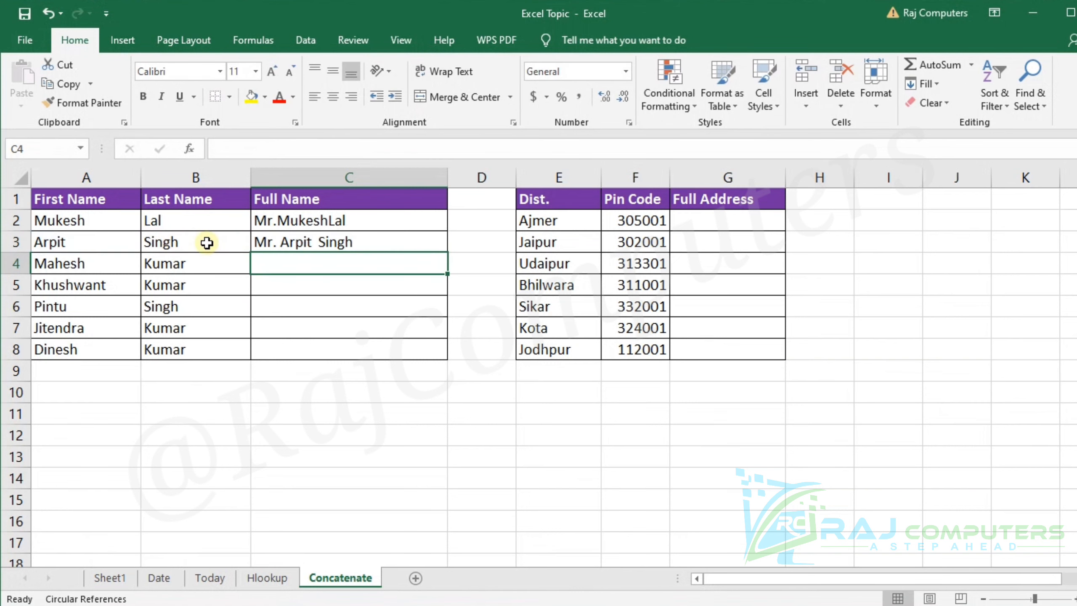
Compare the formulas in C2 and C3, and fill the C3 formula down through C8
click(316, 244)
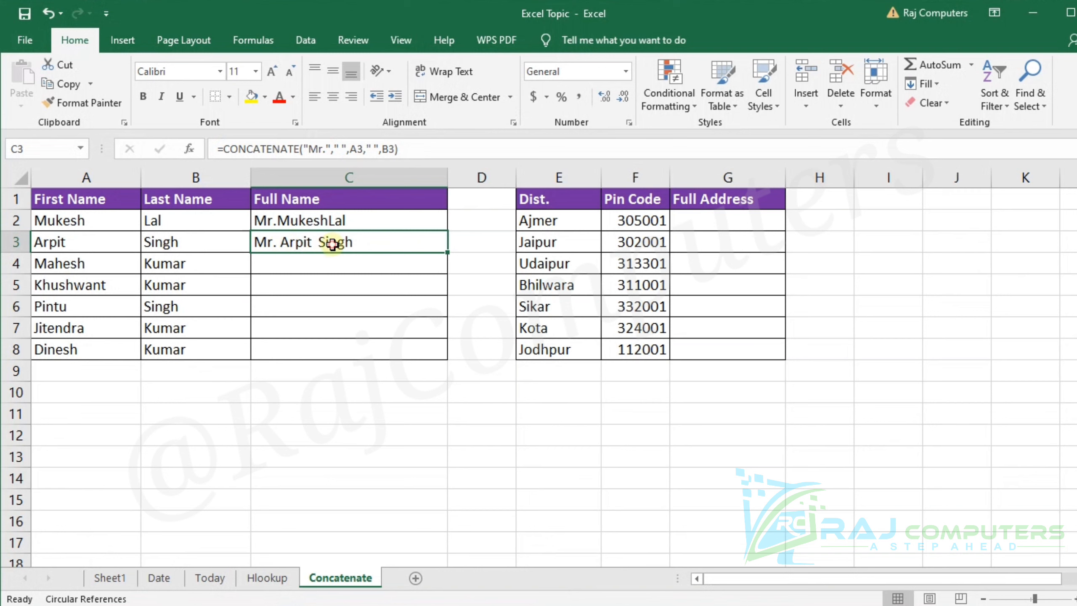
click(331, 219)
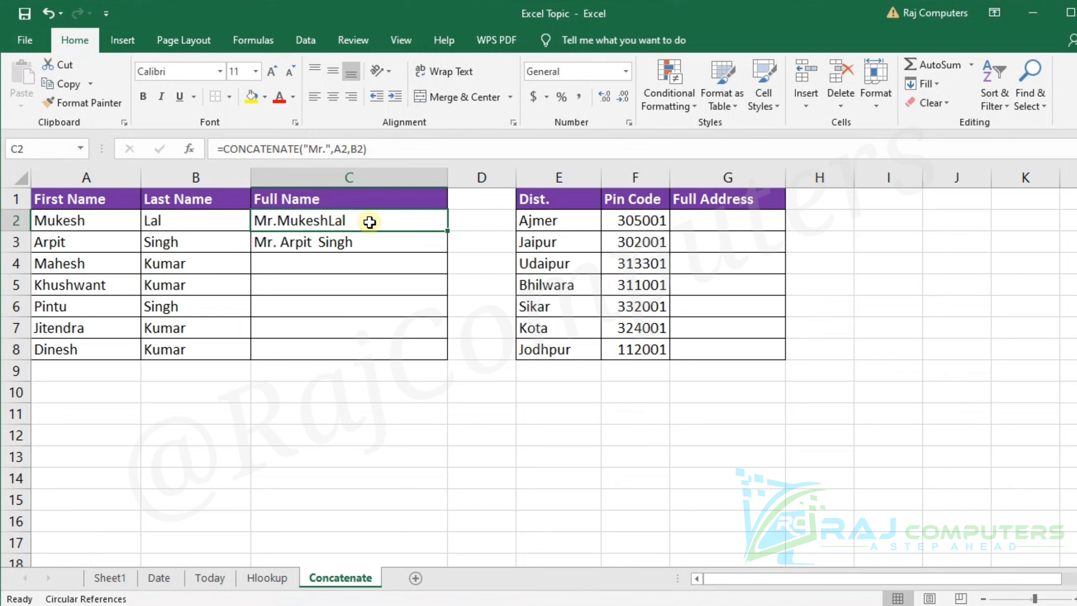
click(307, 249)
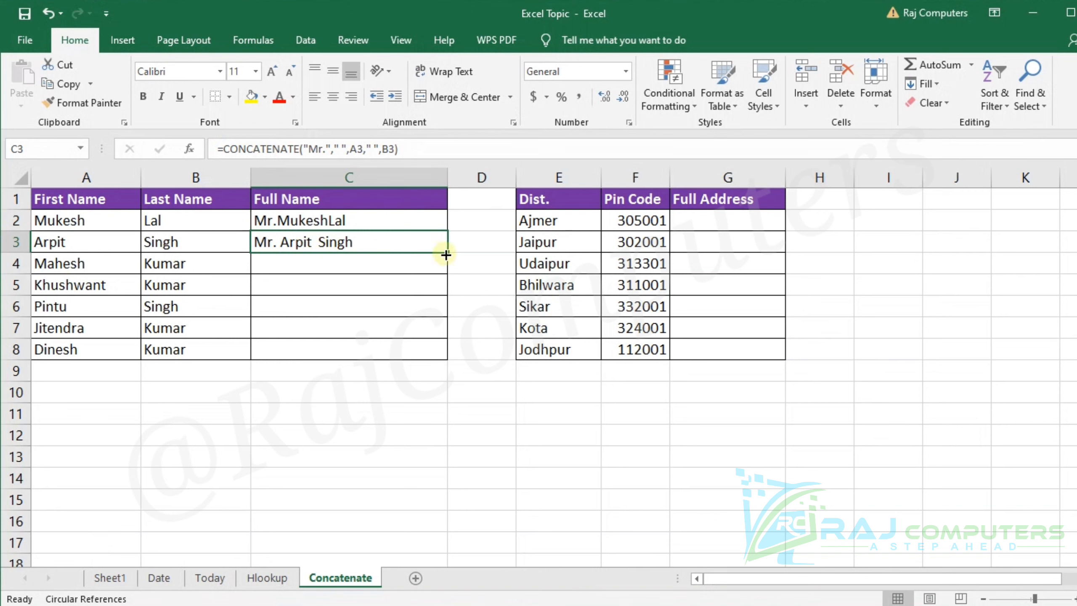
drag(447, 254, 452, 356)
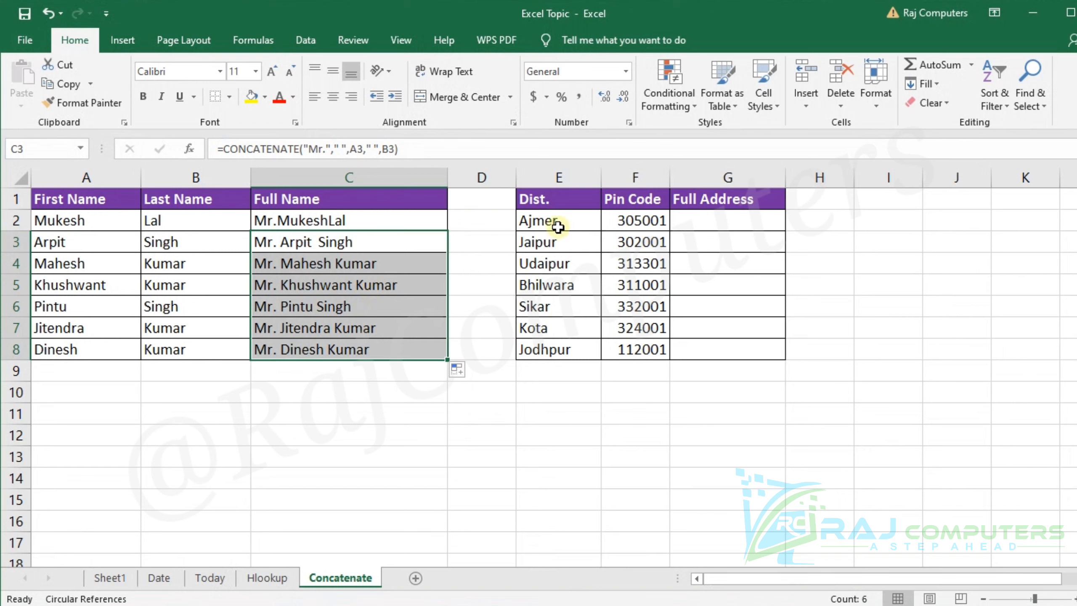
Enter =CONCATENATE(E2,F2) in cell G2 to join the district and pin code without a space
click(546, 219)
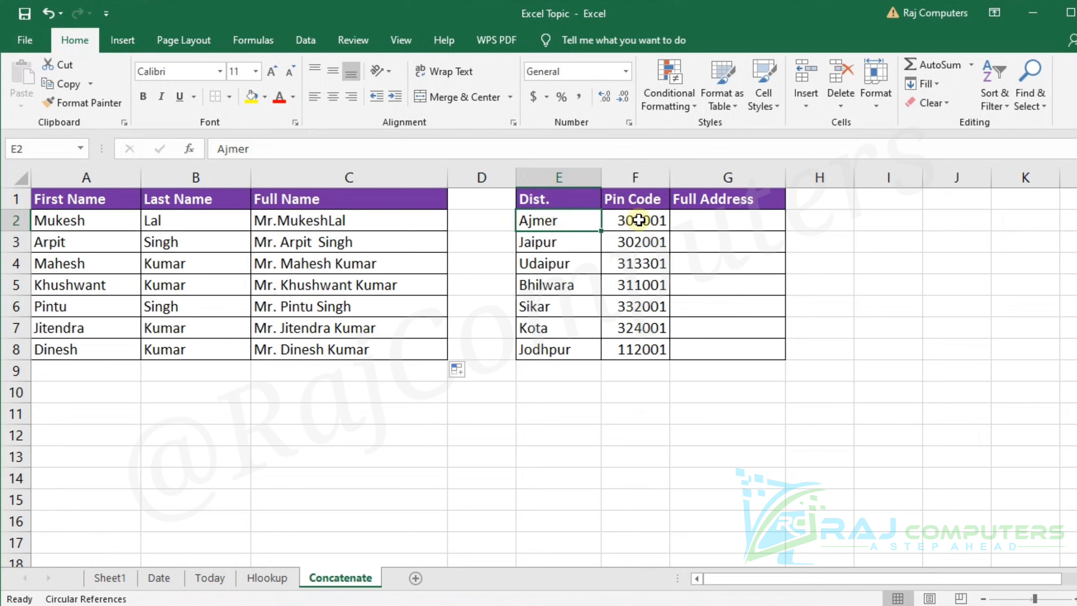
click(747, 224)
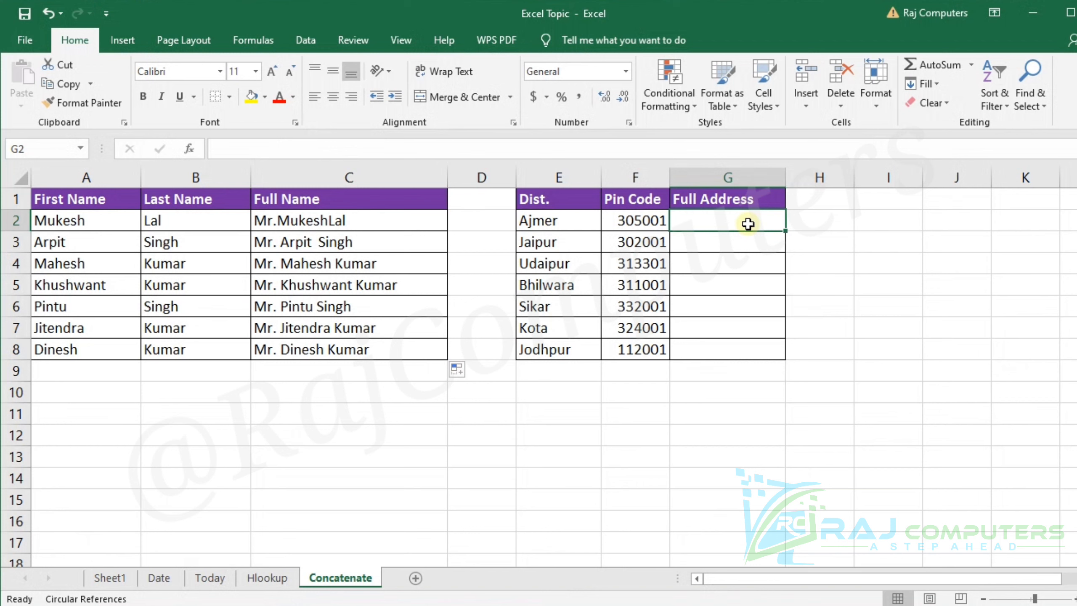
text(=conc)
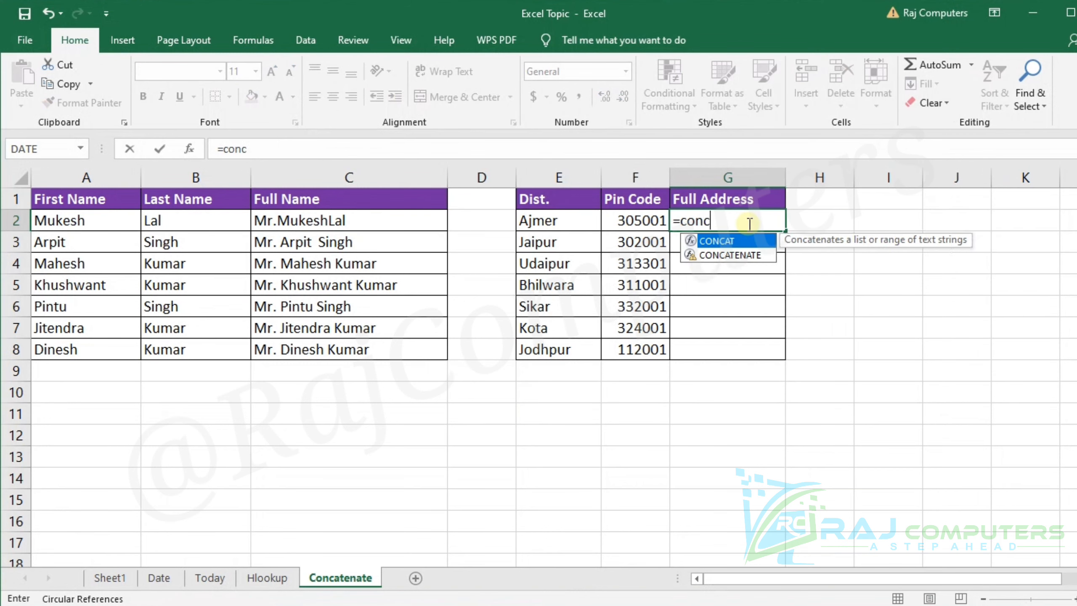
key(Down)
key(Tab)
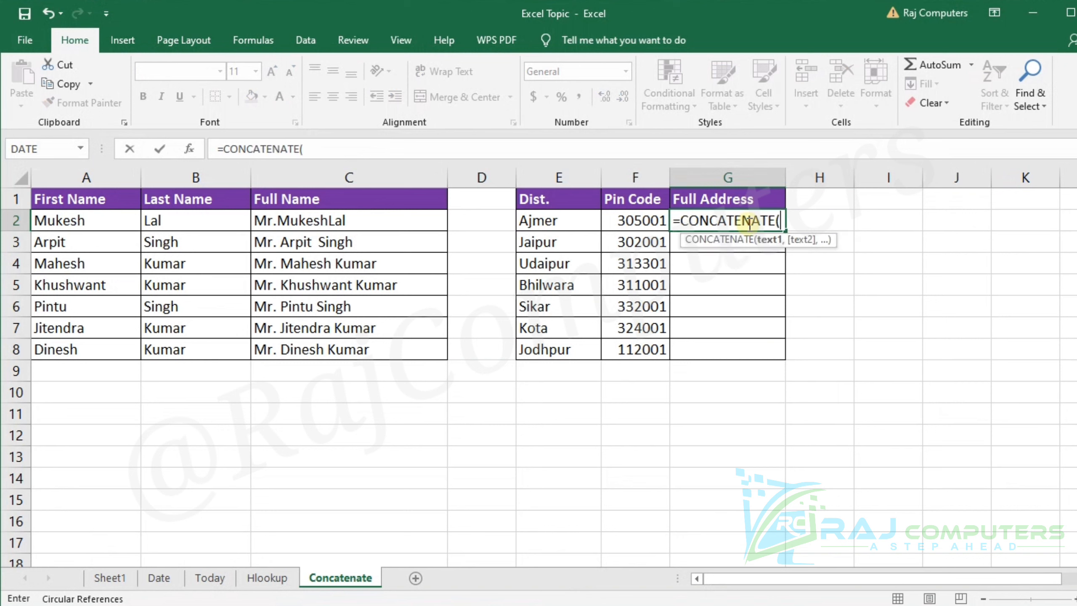
click(559, 221)
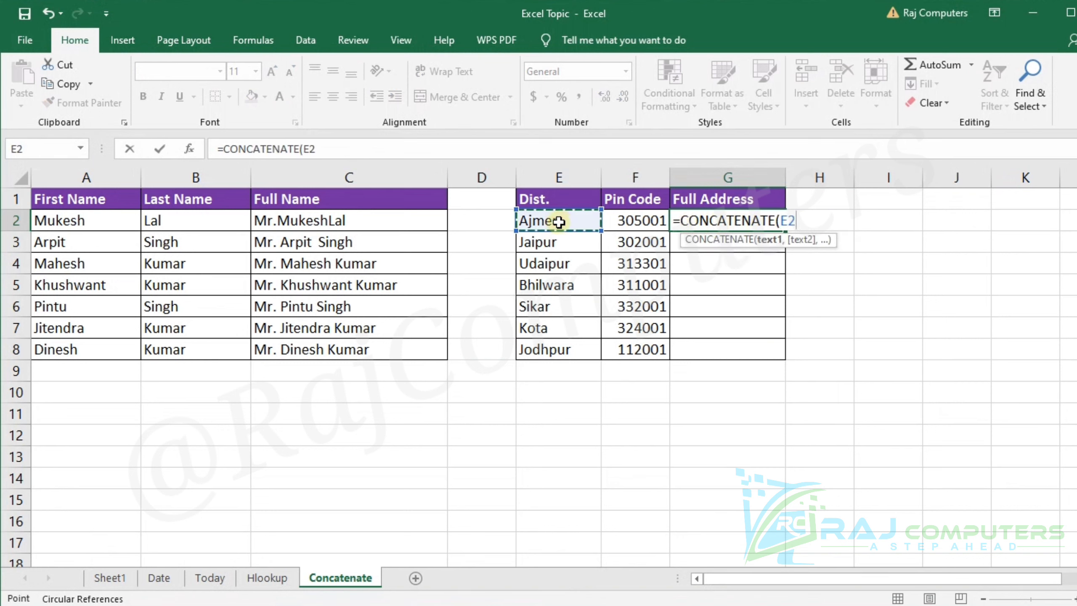
text(,)
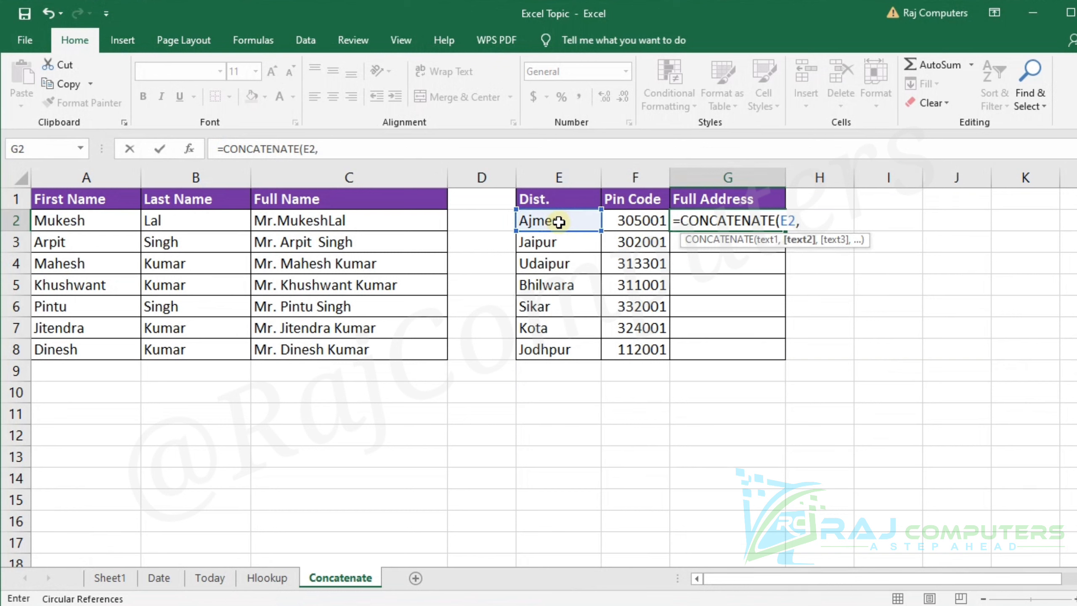
click(625, 225)
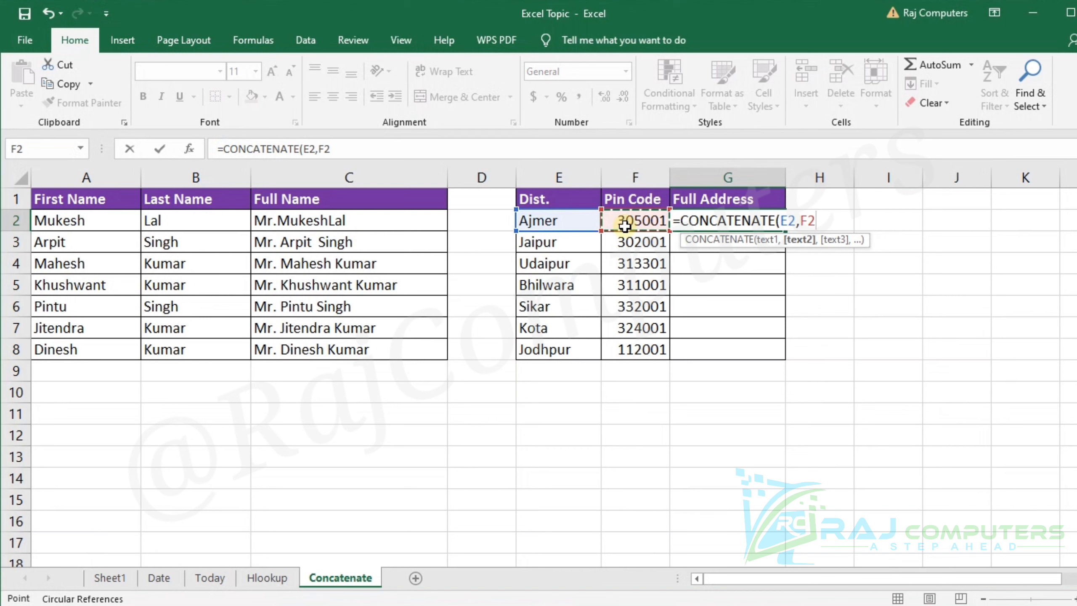
text())
key(Return)
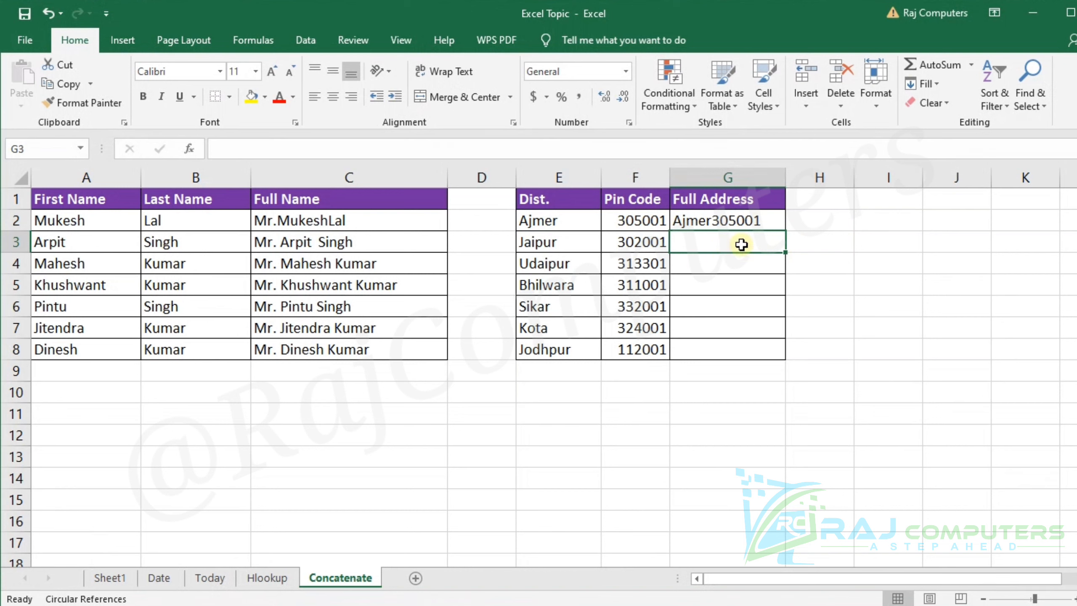
Enter =CONCATENATE(E3," ",F3) in cell G3 to join the district and pin code with a space between them
text(=)
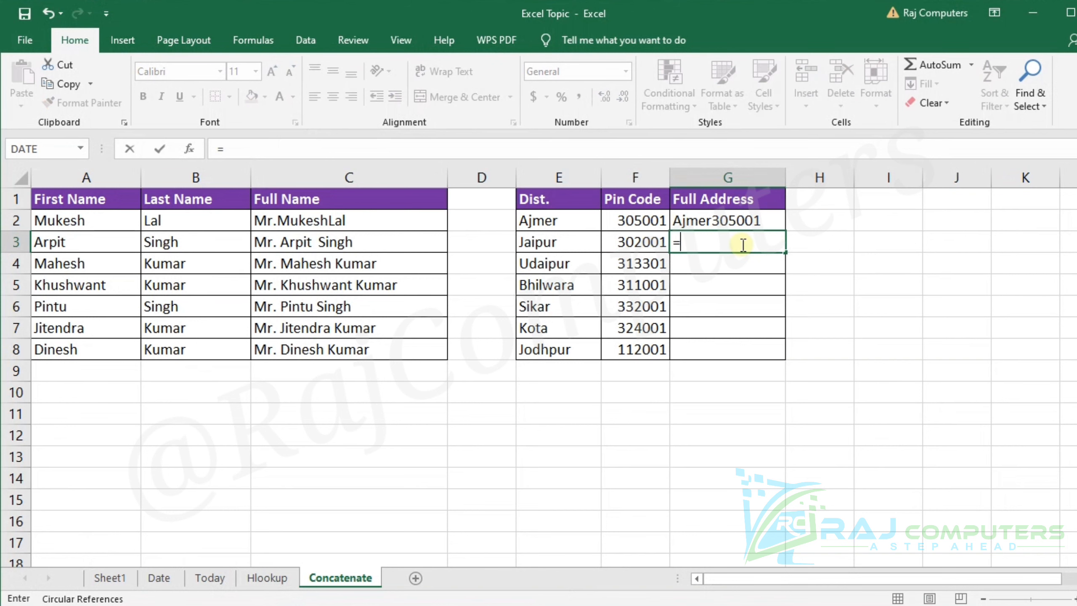
text(con)
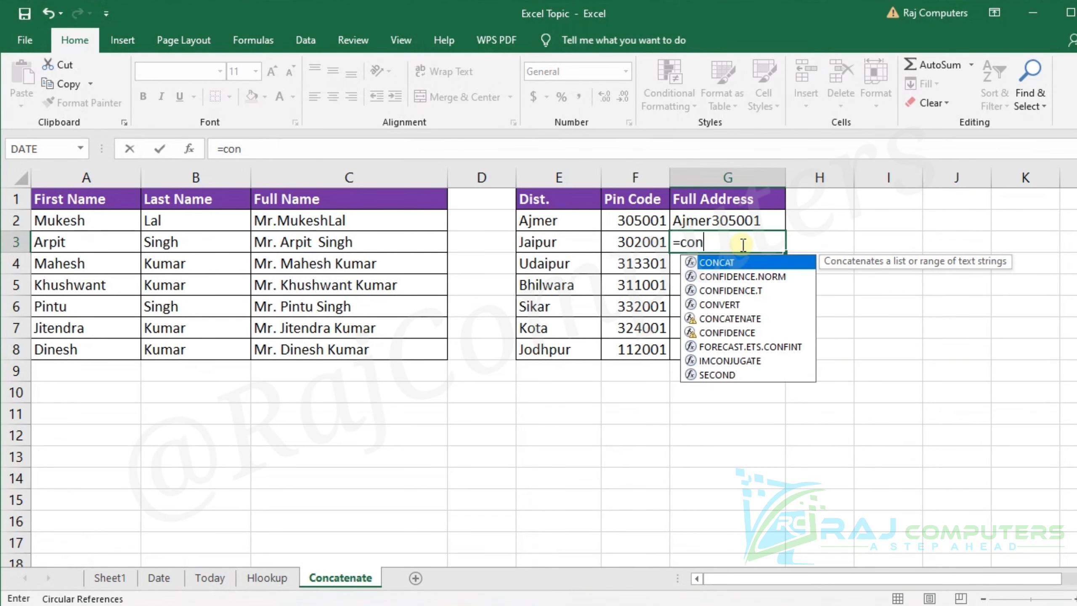
text(c)
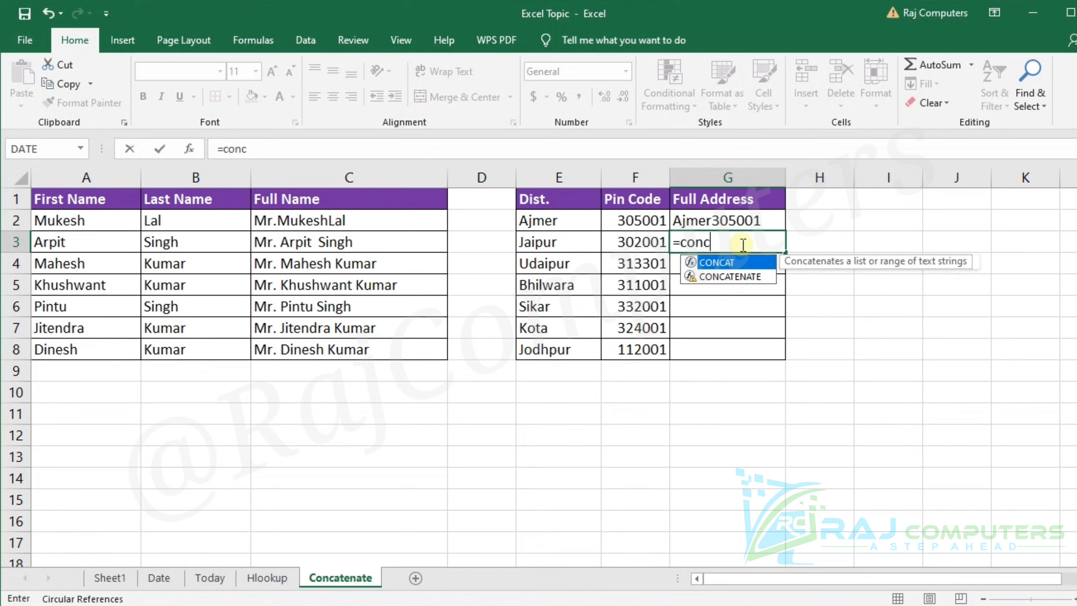
key(Down)
key(Tab)
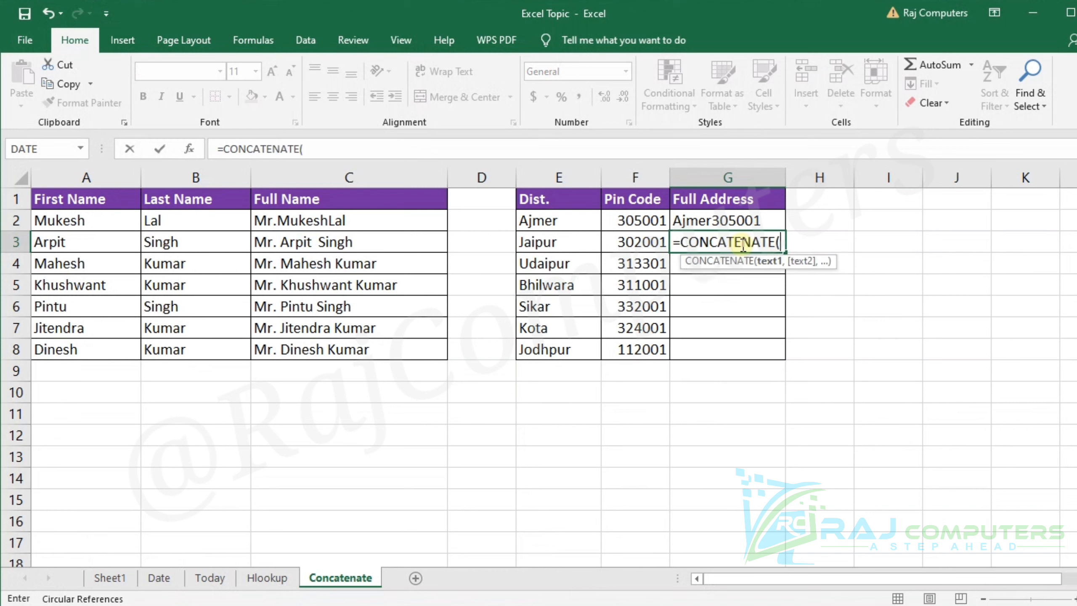
click(557, 241)
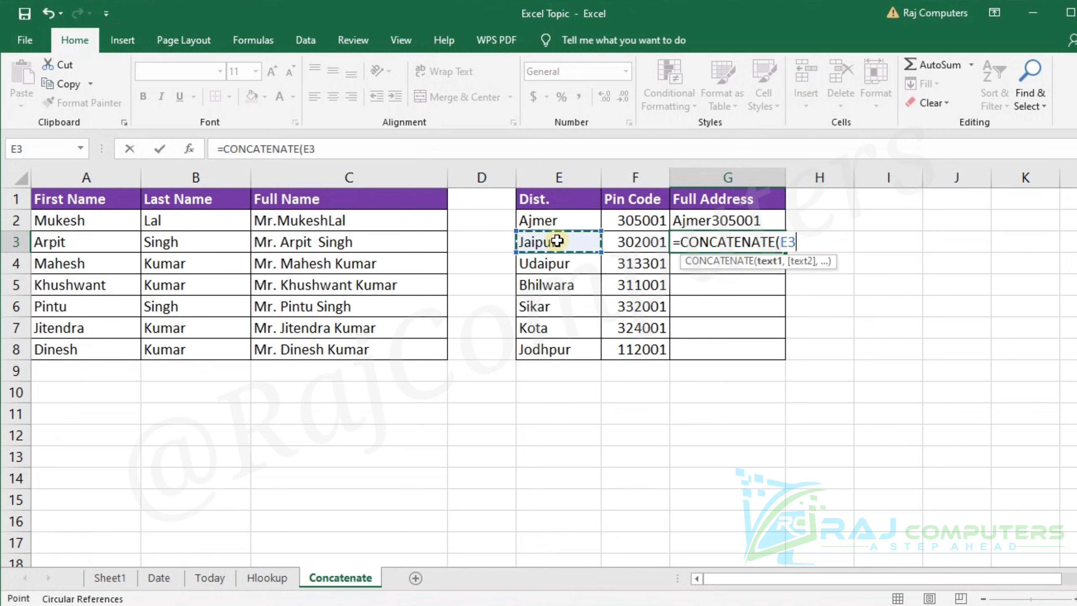
text(,)
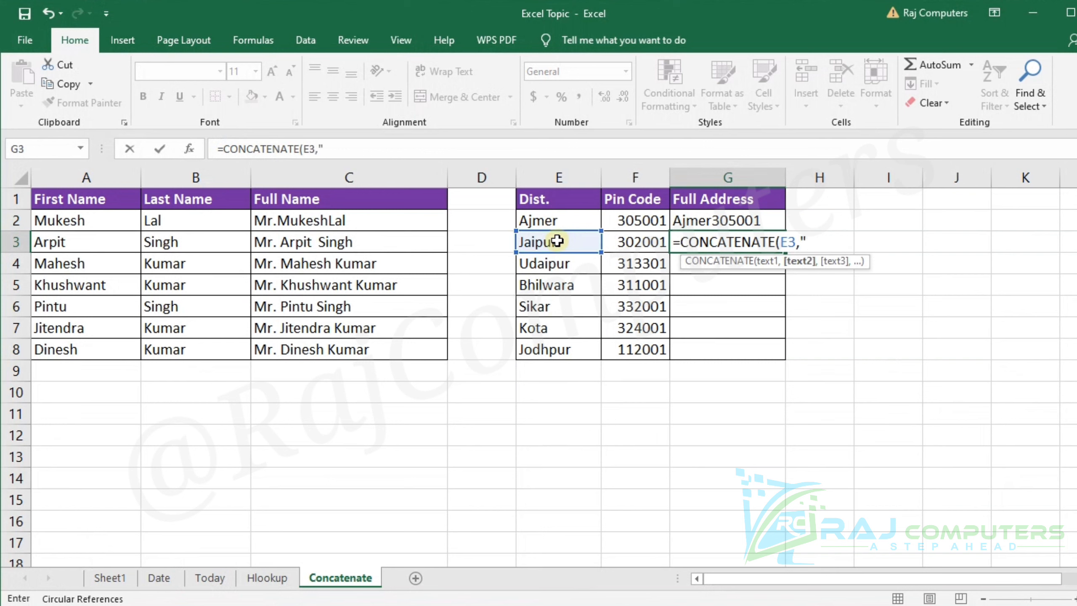
text(" ",)
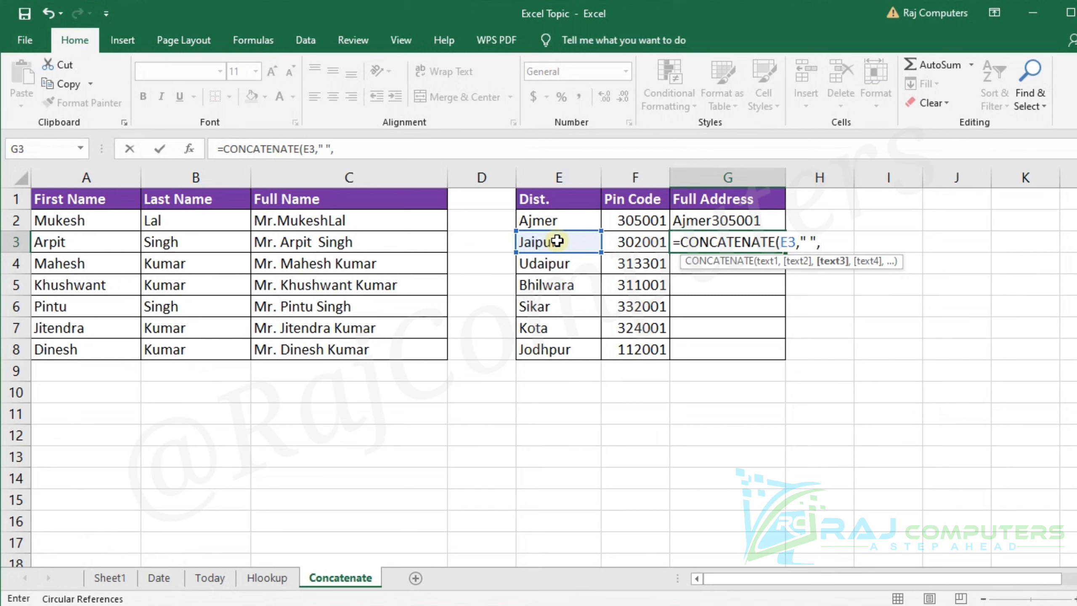
click(618, 245)
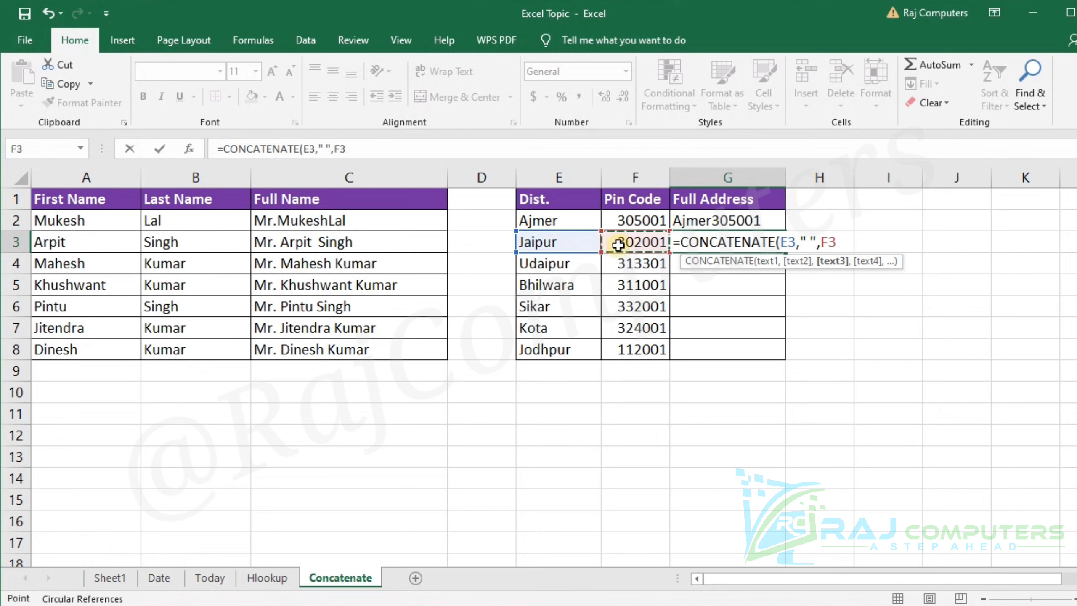
text())
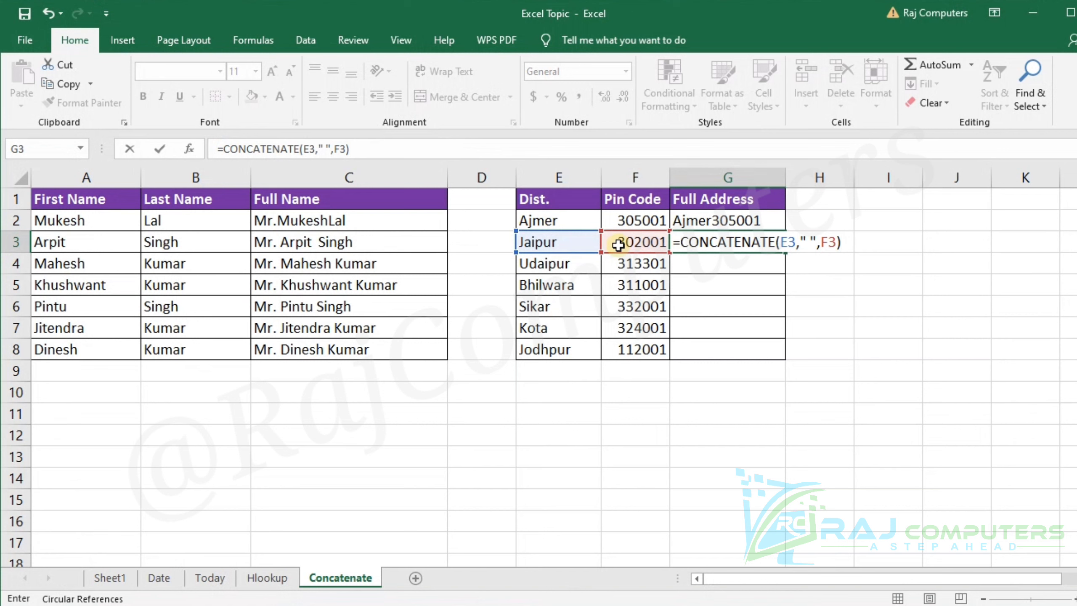
key(Return)
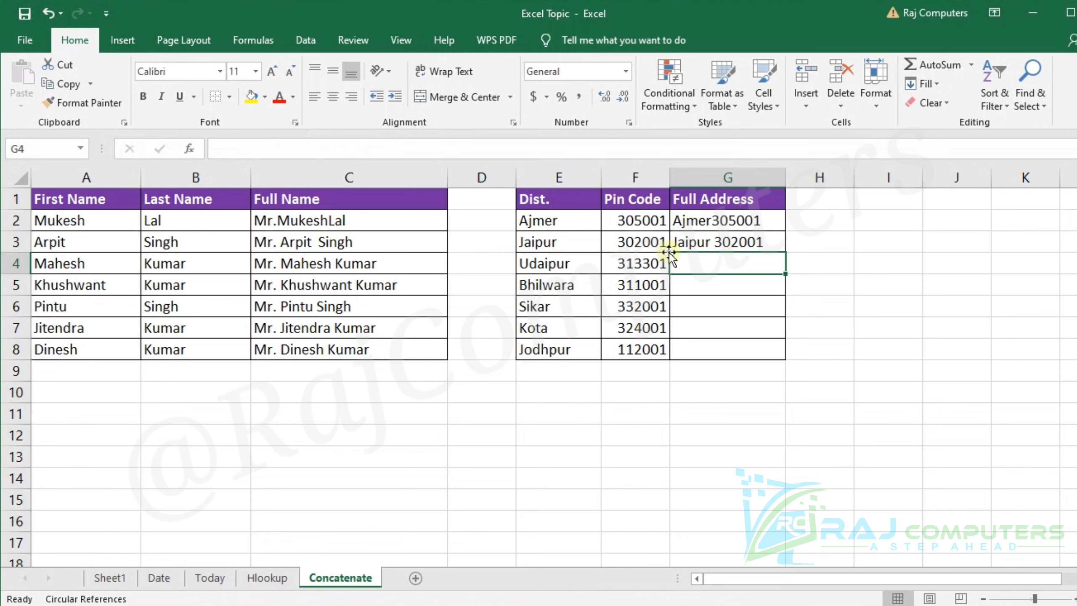
Enter =CONCATENATE(E4,"Rajasthan",F4) in cell G4 to put the fixed state name between the district and pin code
click(554, 219)
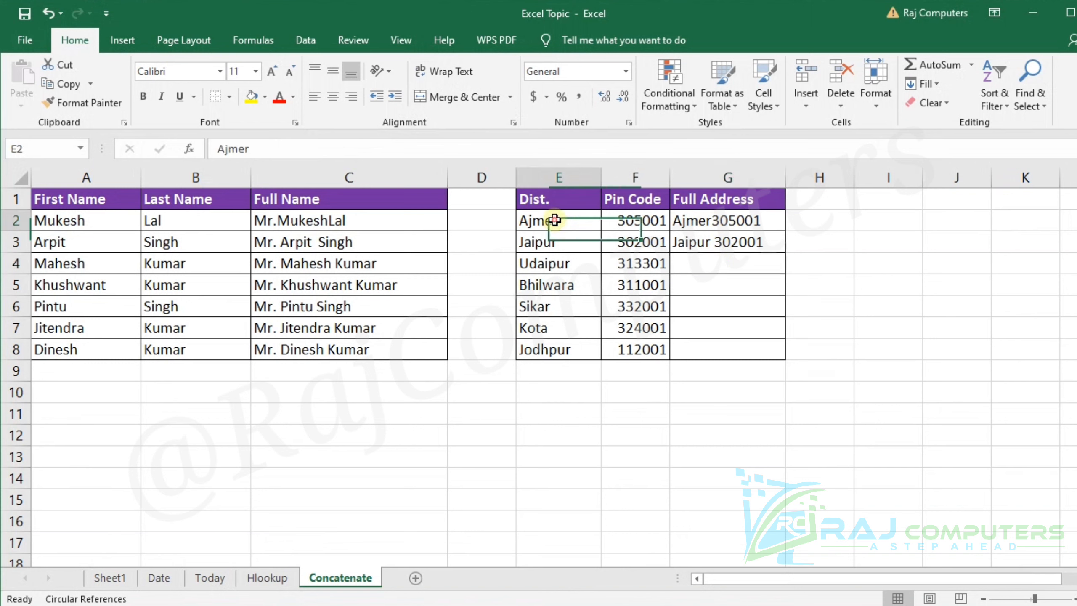
drag(554, 219, 558, 345)
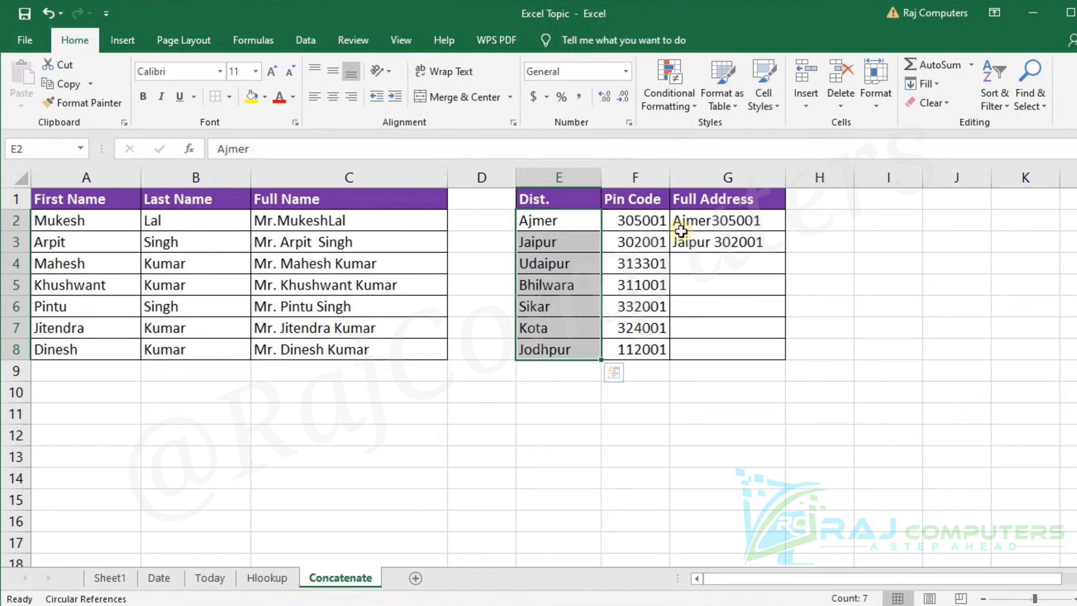
click(727, 265)
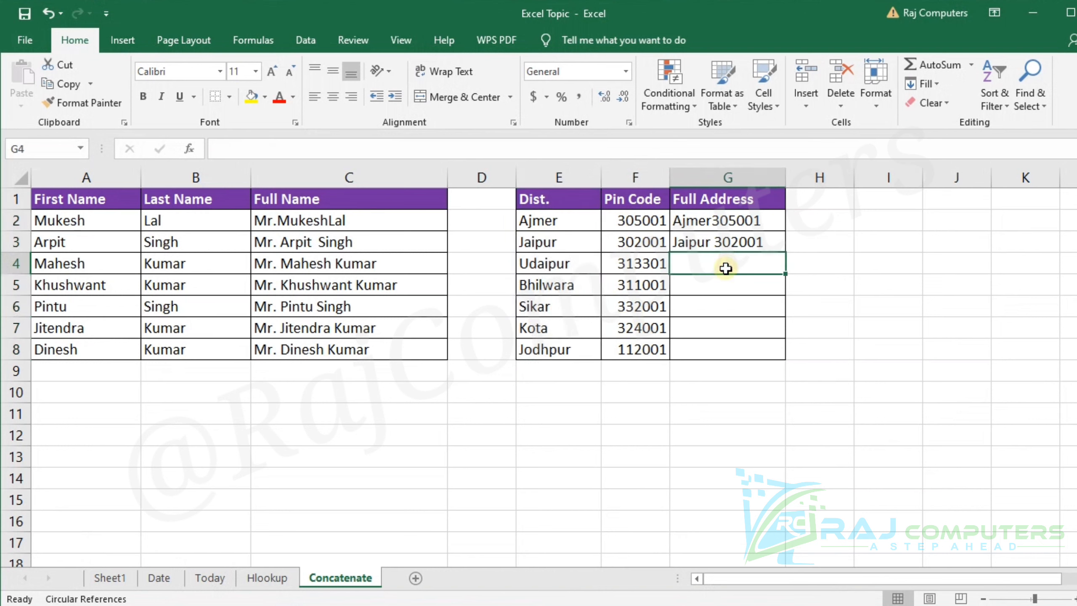
text(=)
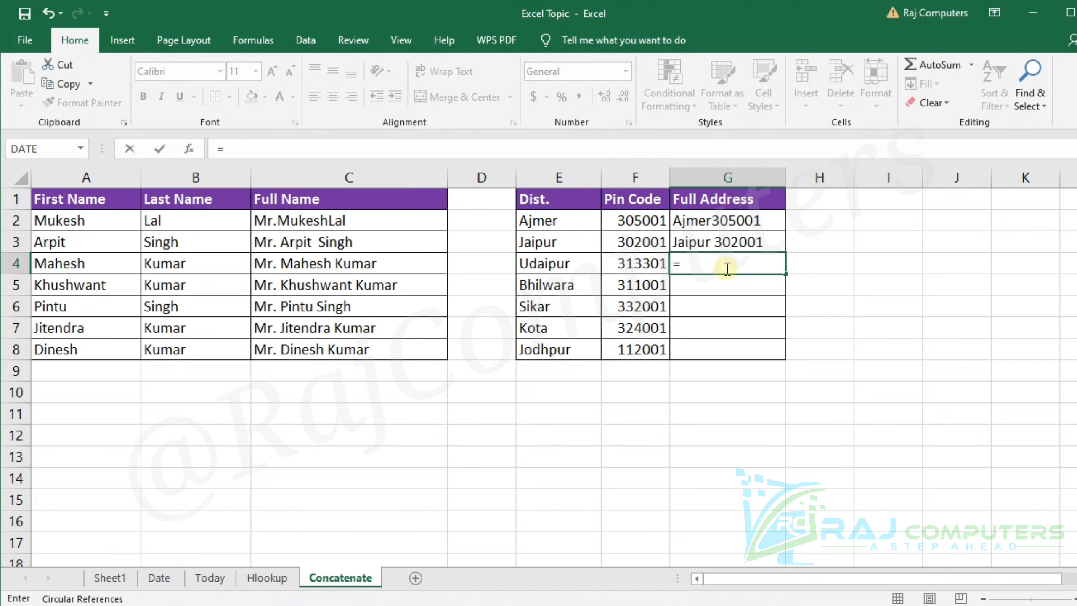
text(conc)
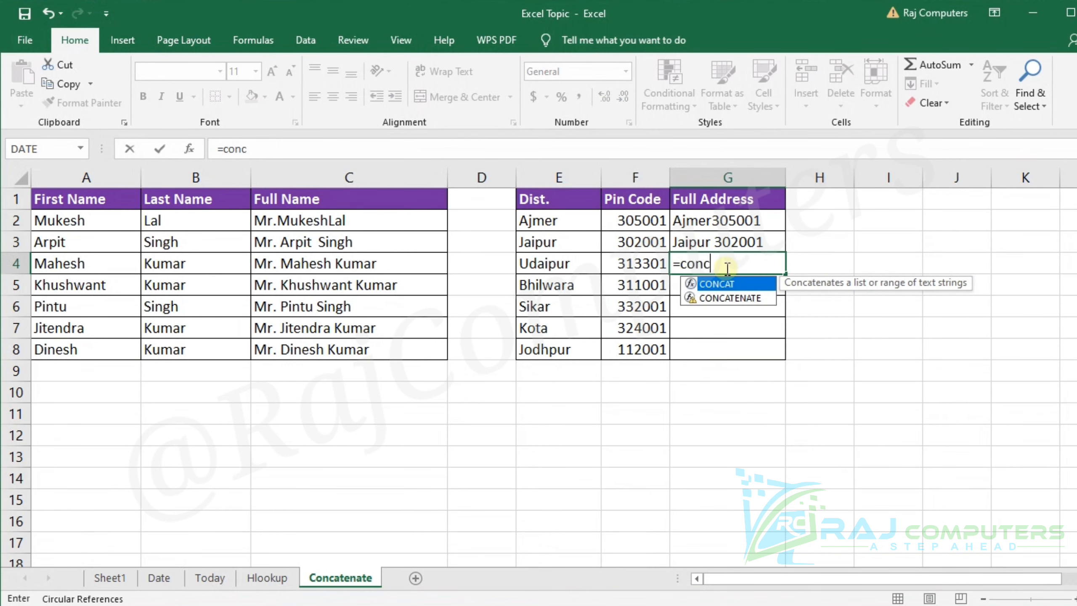
key(Down)
key(Tab)
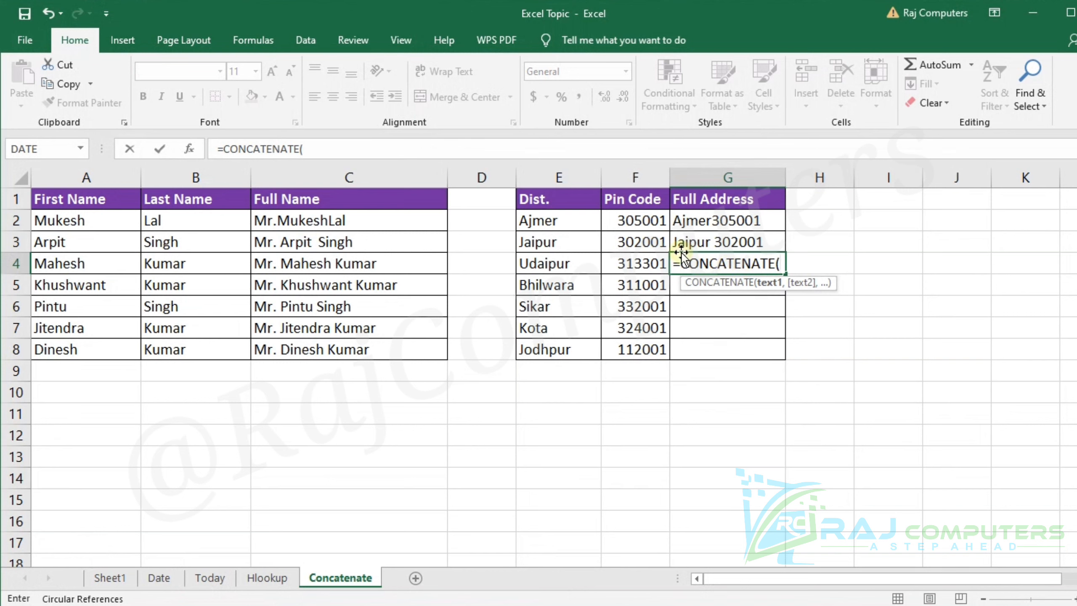
click(564, 262)
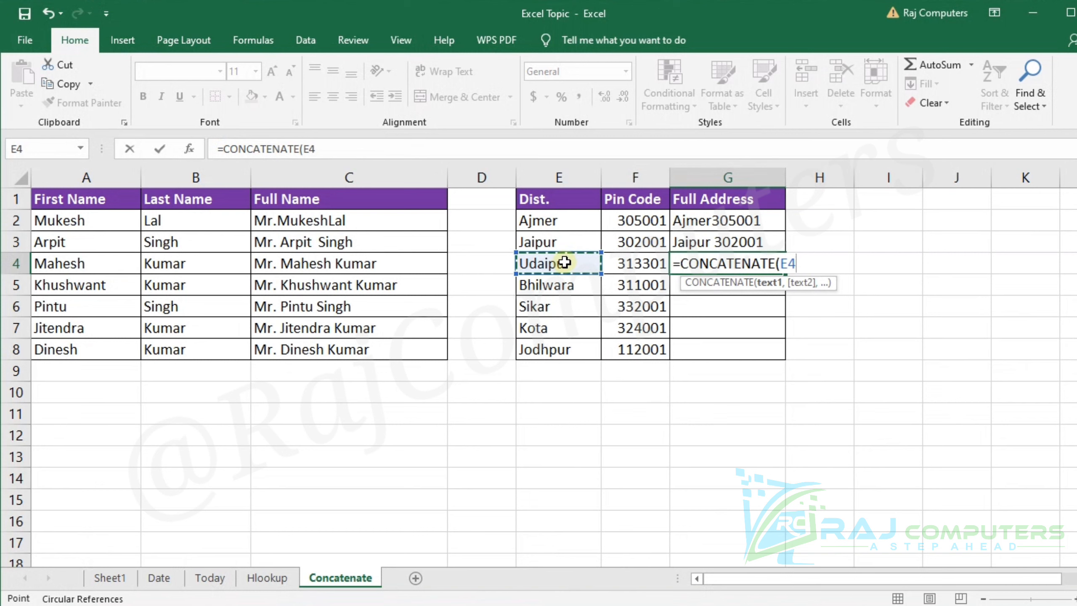
text(,)
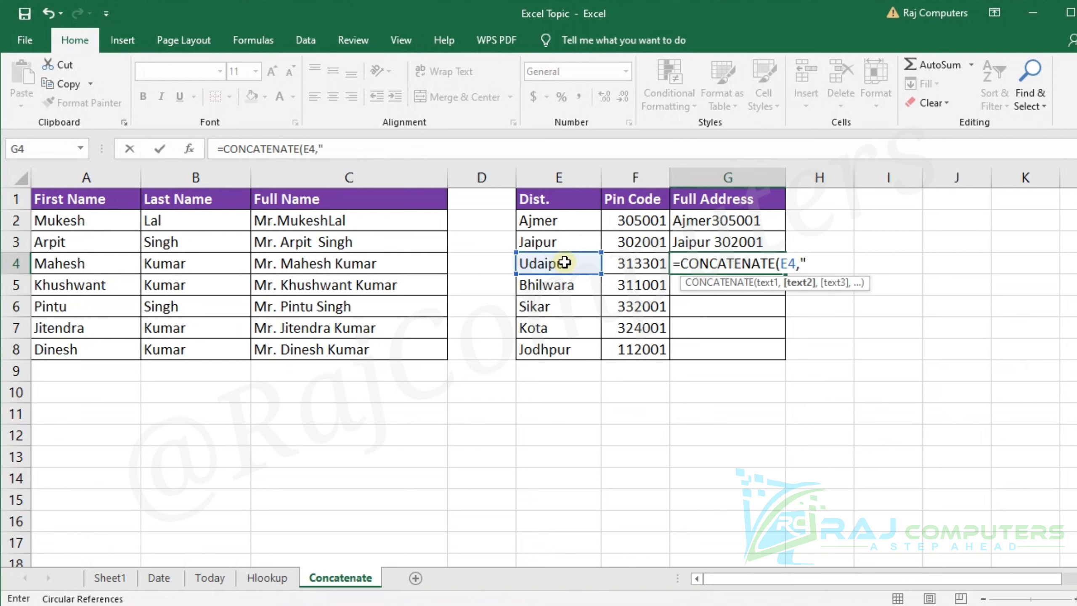
text("Rajasthan)
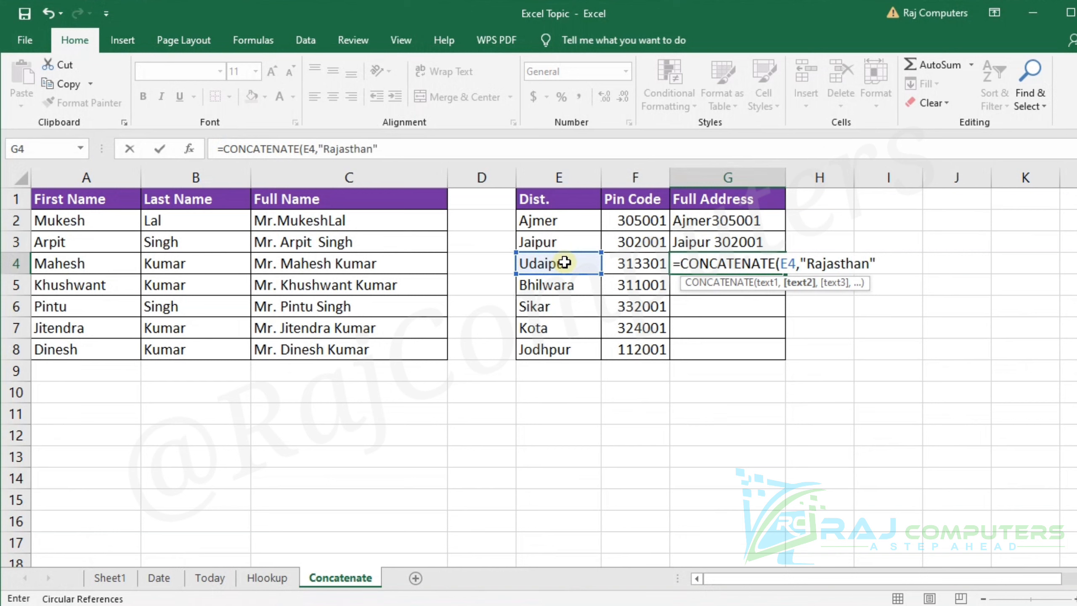
text(",)
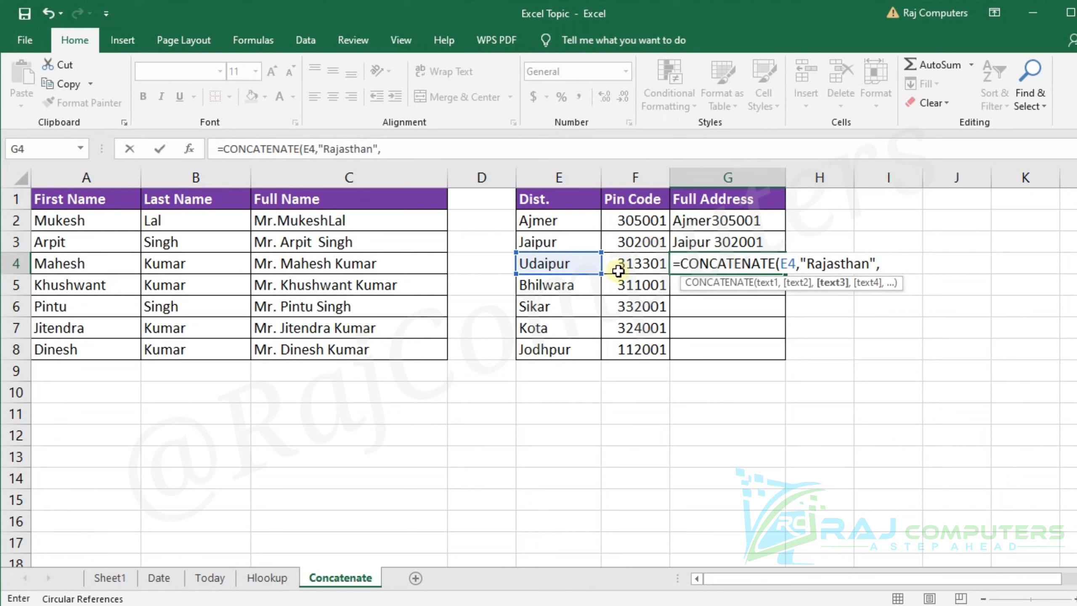
click(634, 263)
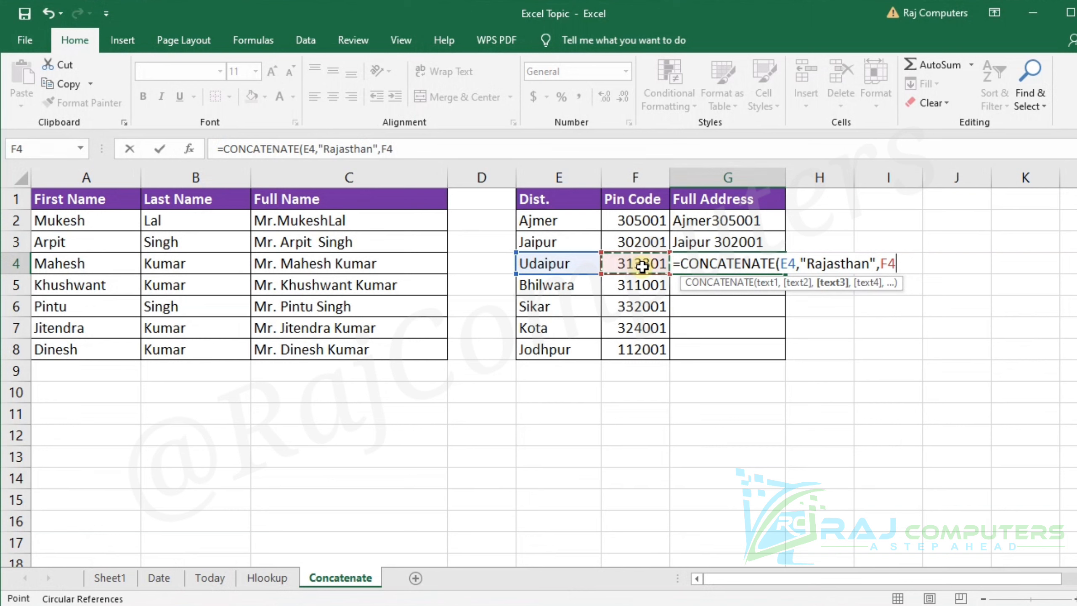
text())
key(Return)
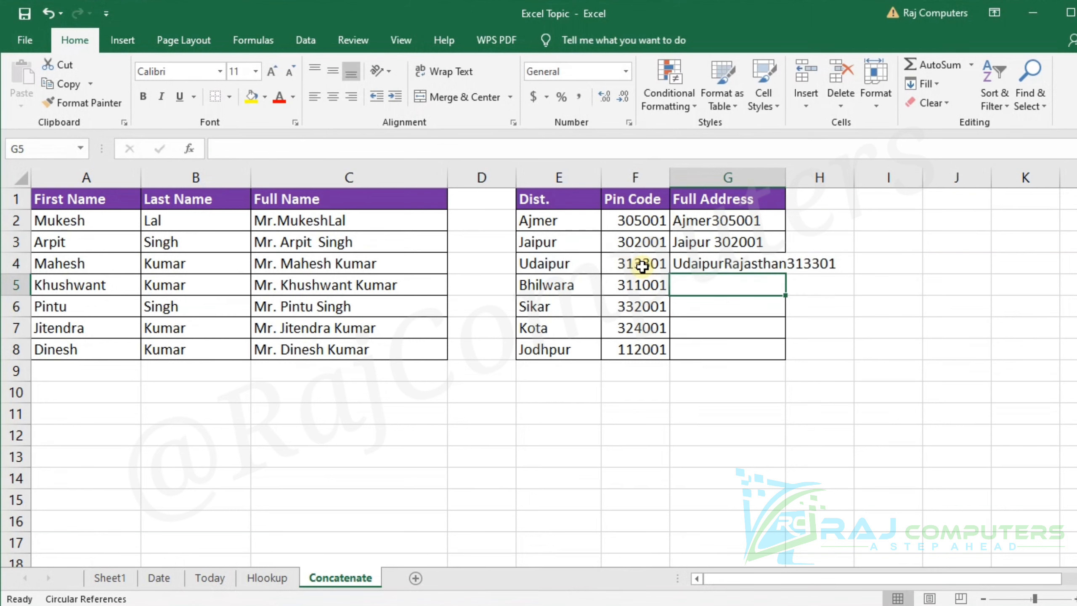
Widen column G to fit the longest Full Address entry, and review the formula in G4
drag(786, 176, 842, 176)
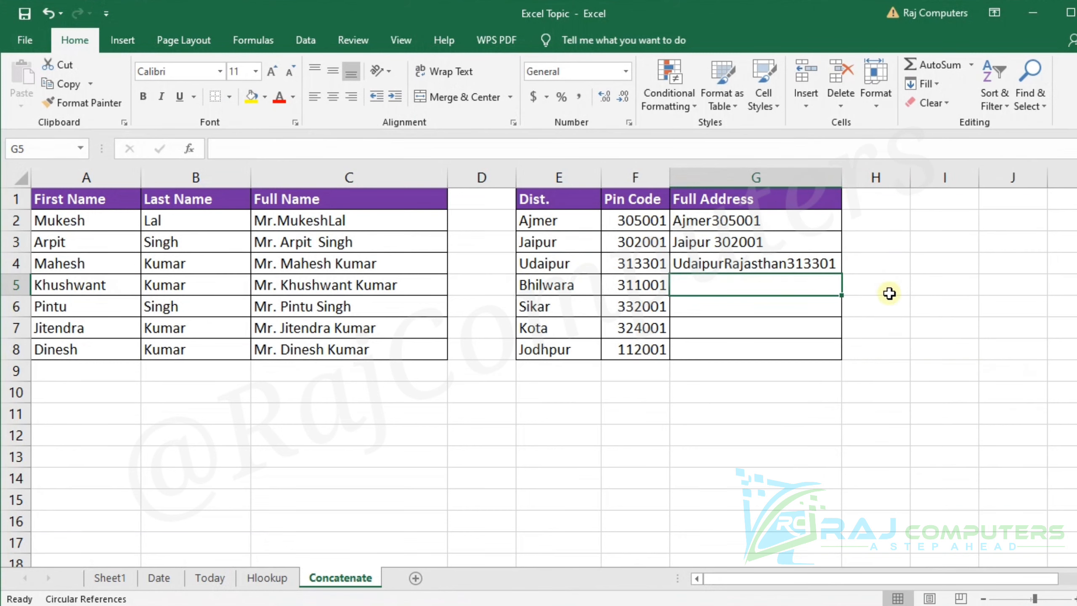
click(791, 263)
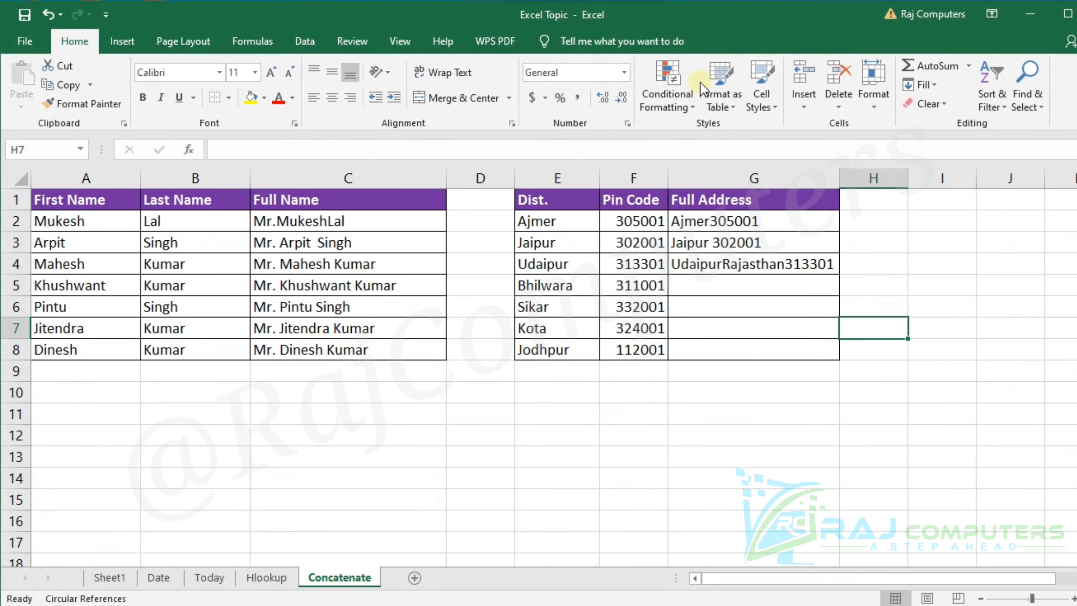
click(768, 268)
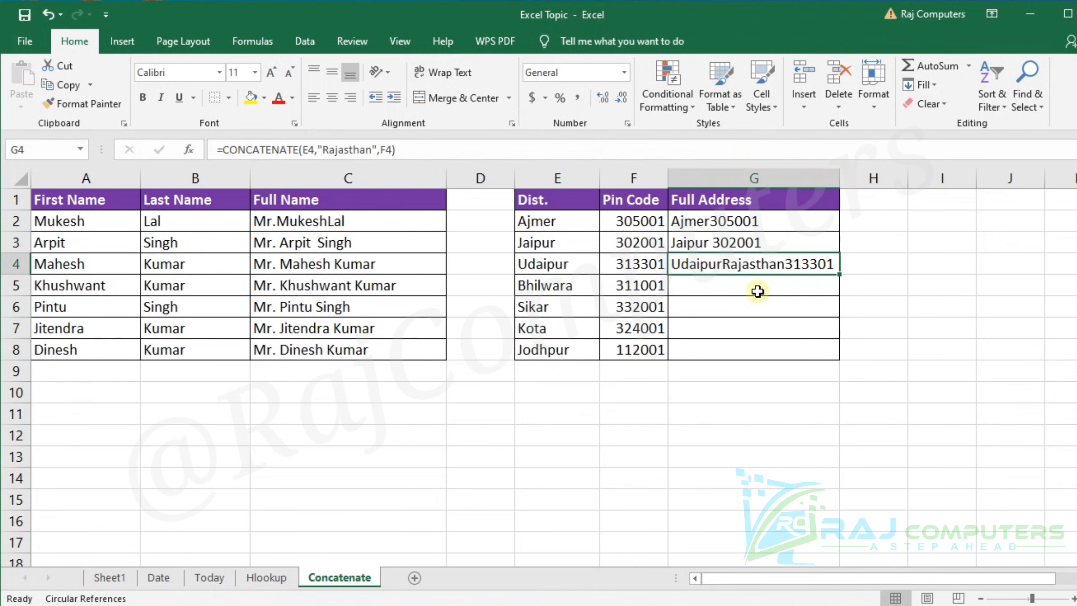
Enter =CONCATENATE(E5," ","Rajasthan"," ",F5) in cell G5 to separate district, state and pin code with spaces, and widen column G to fit
click(757, 287)
text(=)
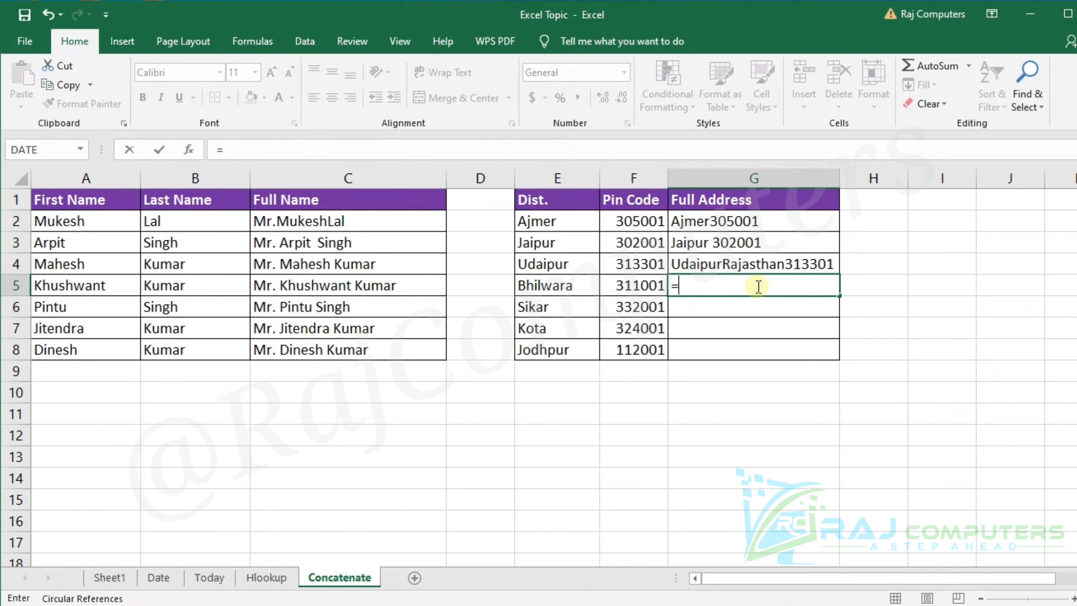
text(con)
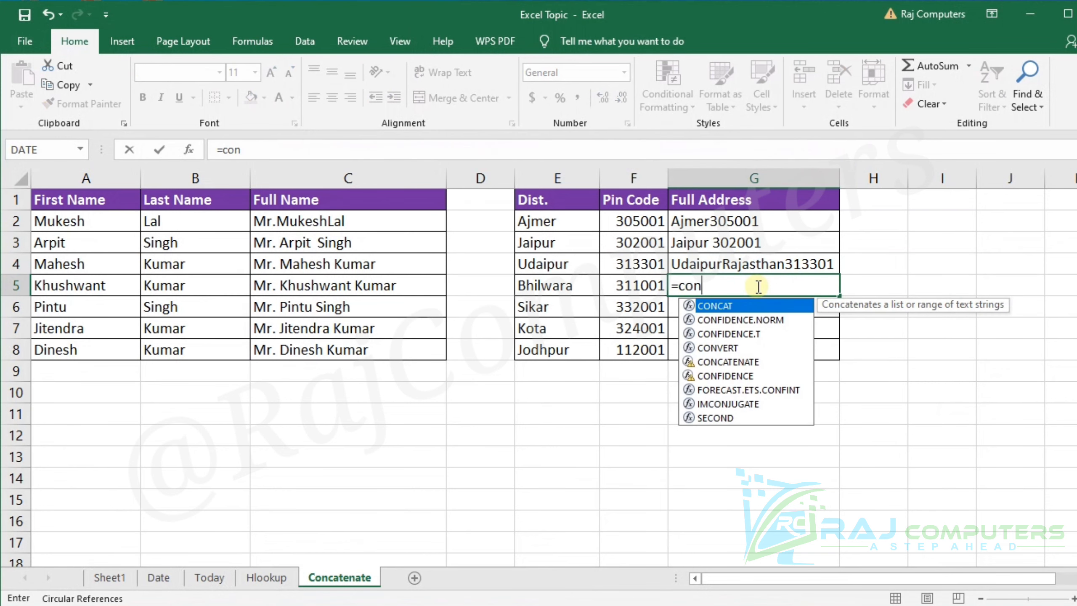
text(cate)
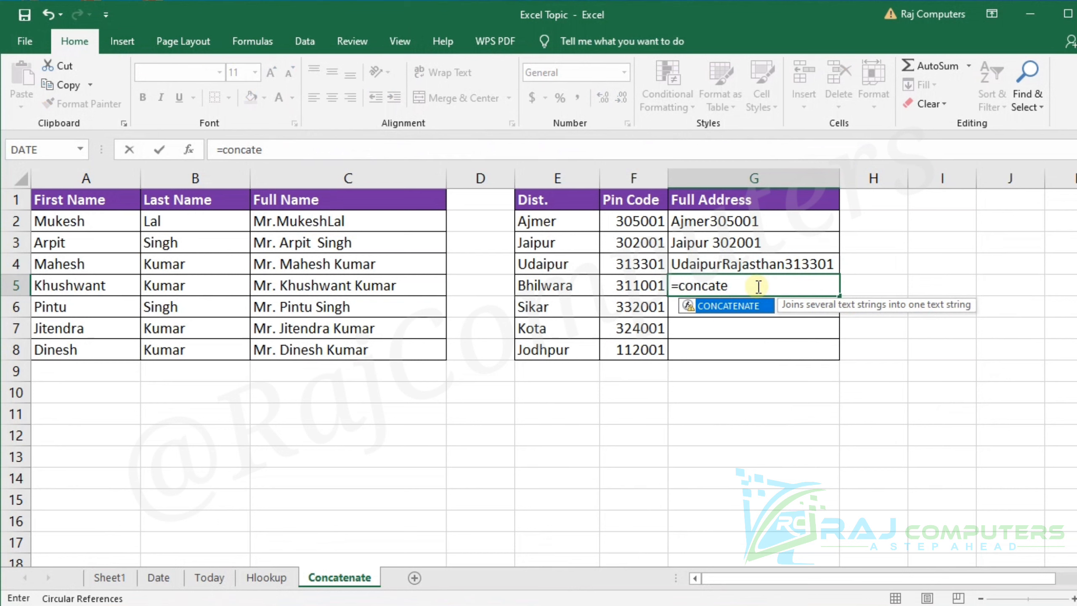
key(Tab)
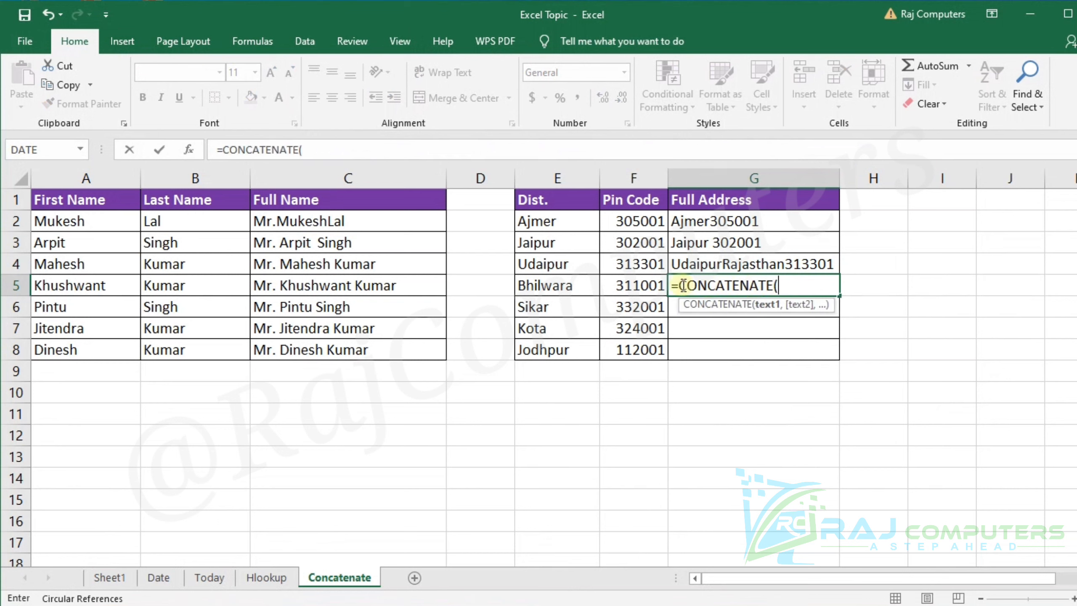
click(567, 285)
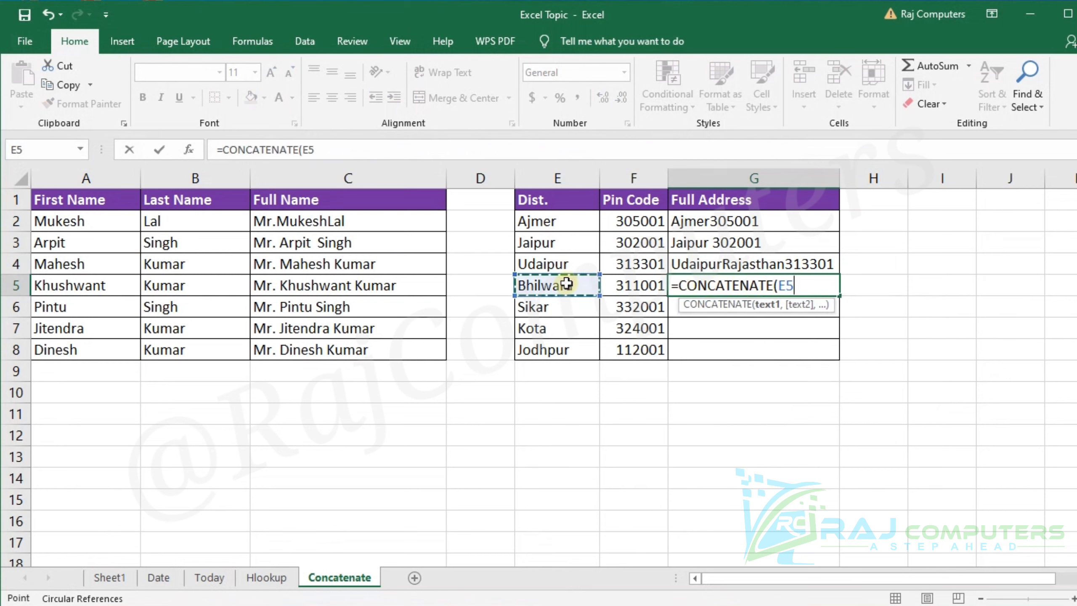
text(,)
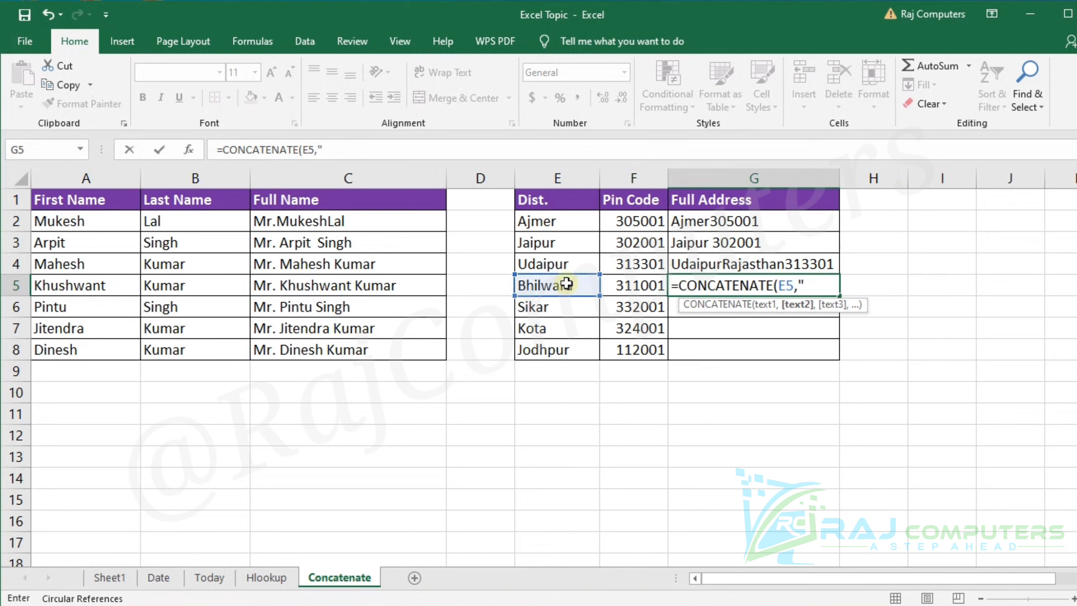
text(" ",)
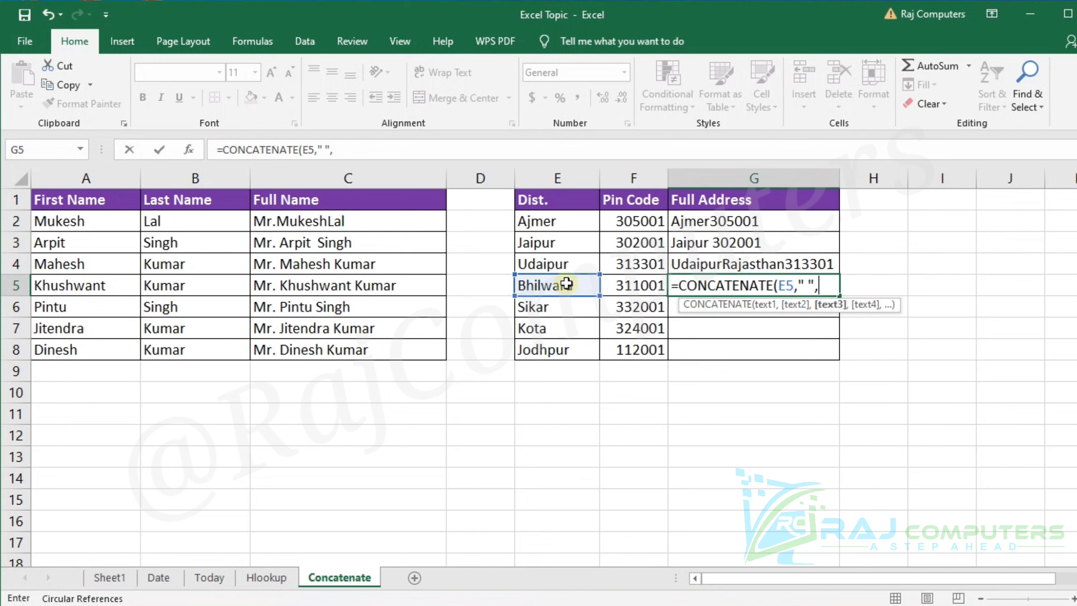
text("Rajasyt)
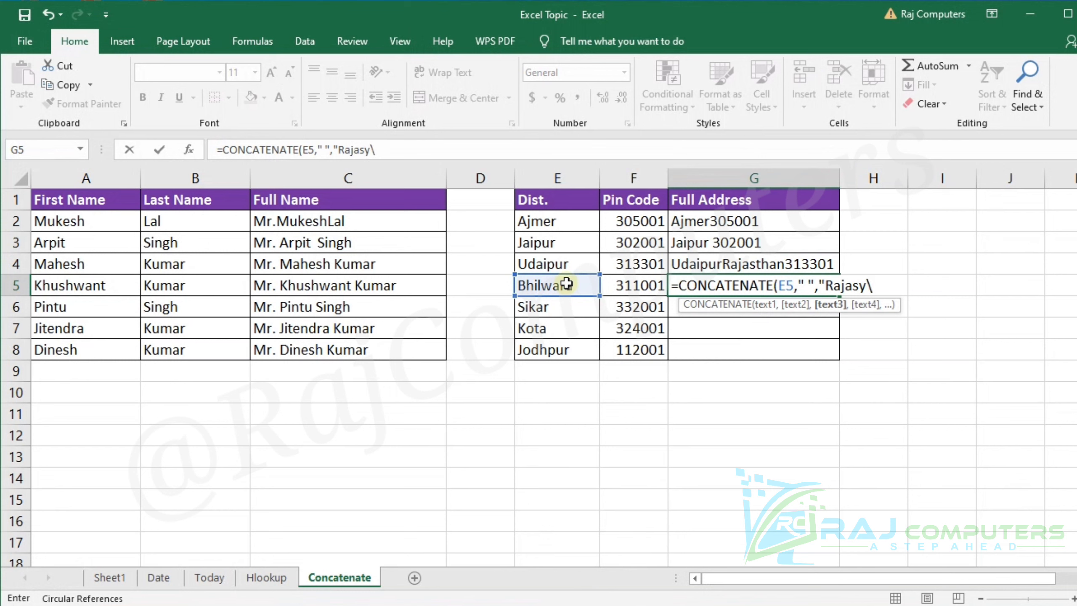
key(BackSpace)
text(than)
text(,")
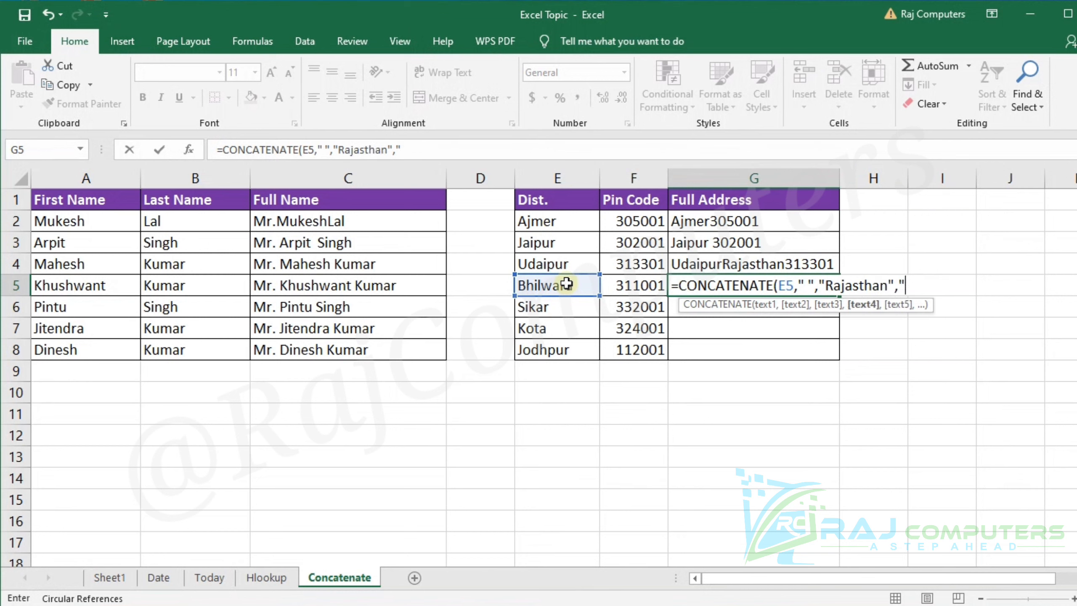
text( ",)
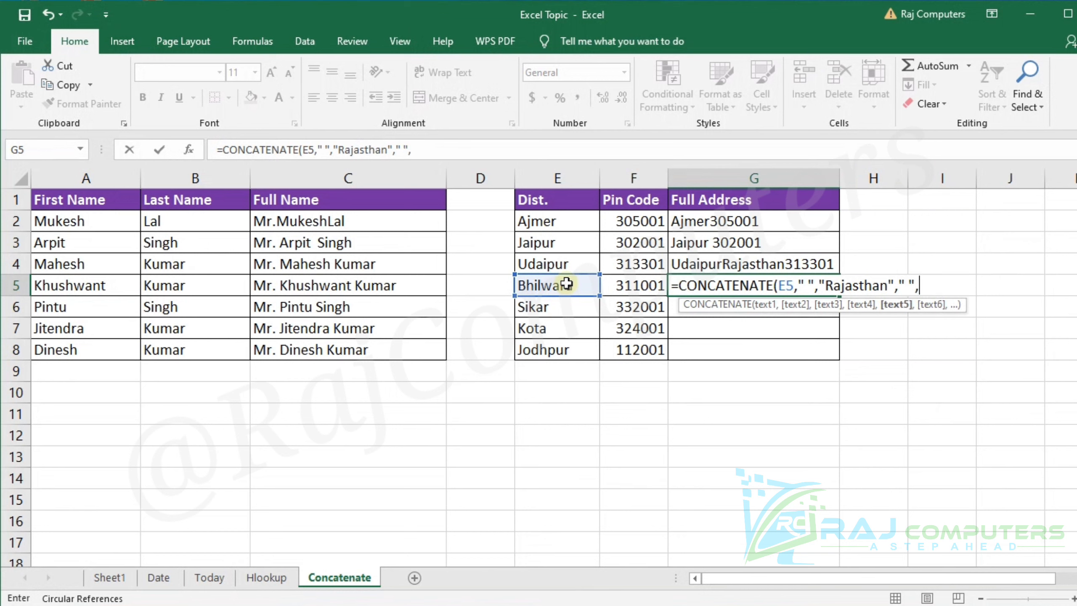
click(628, 287)
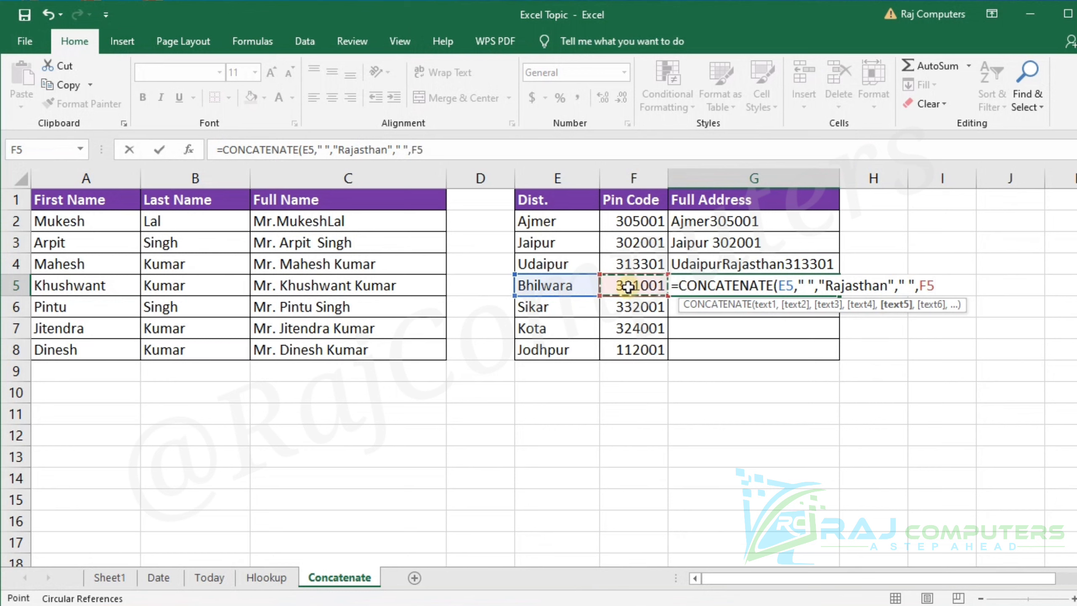
key(Return)
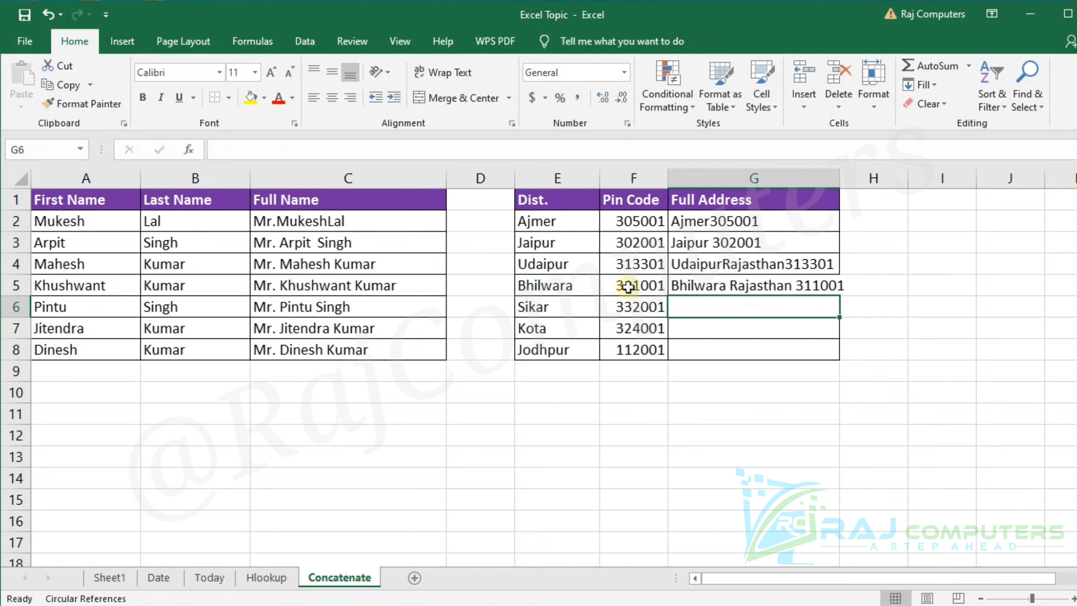
click(747, 286)
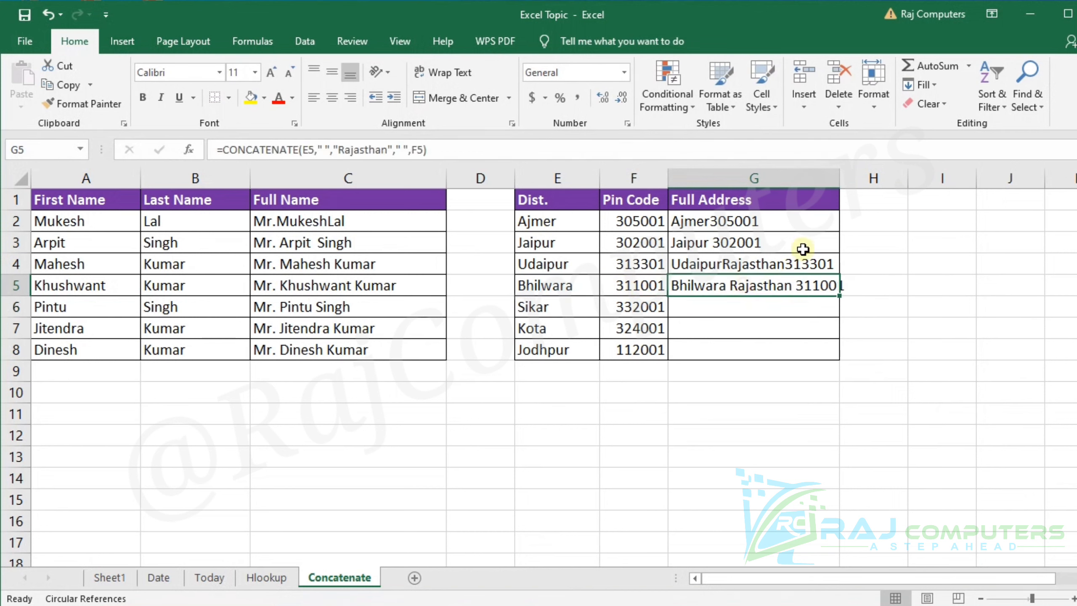
drag(838, 178, 865, 179)
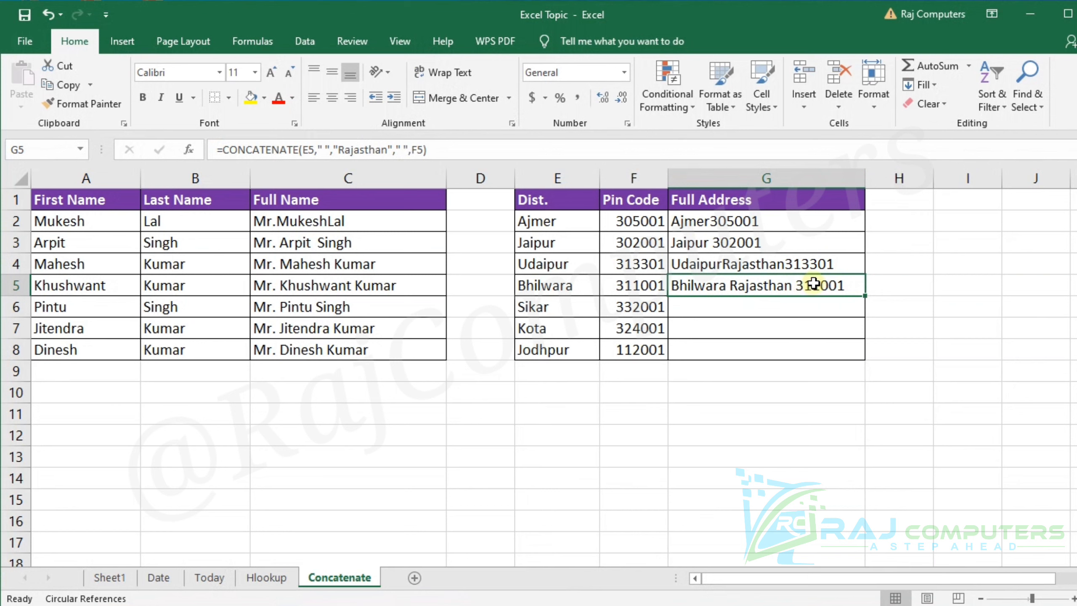
Enter =CONCATENATE(E6," ","Rajasthan"," ","(",F6,")") in cell G6 to put the pin code in parentheses after the district and state
click(834, 305)
text(=)
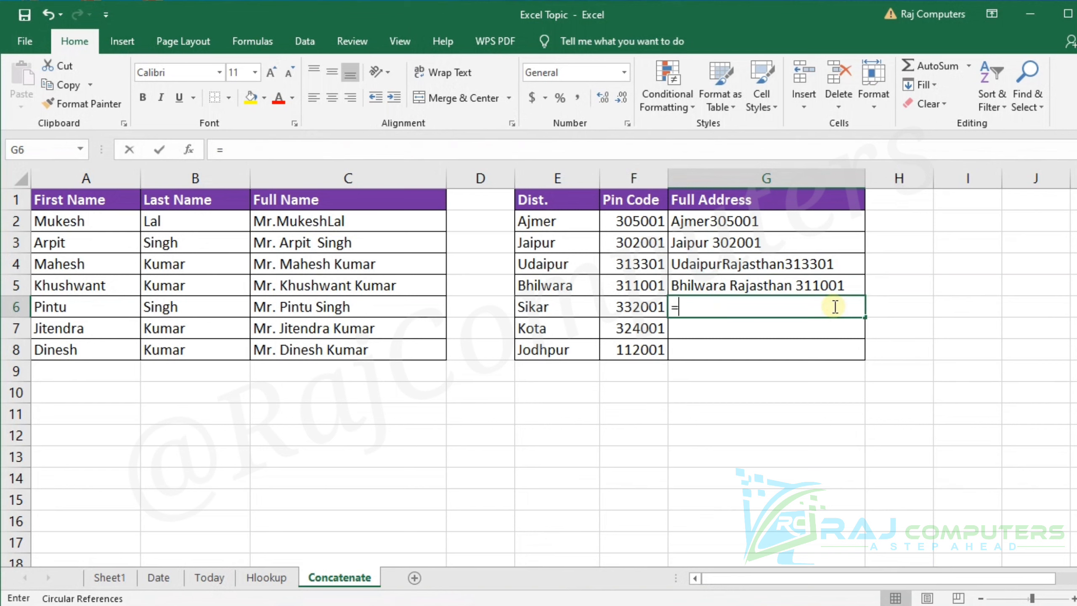
text(con)
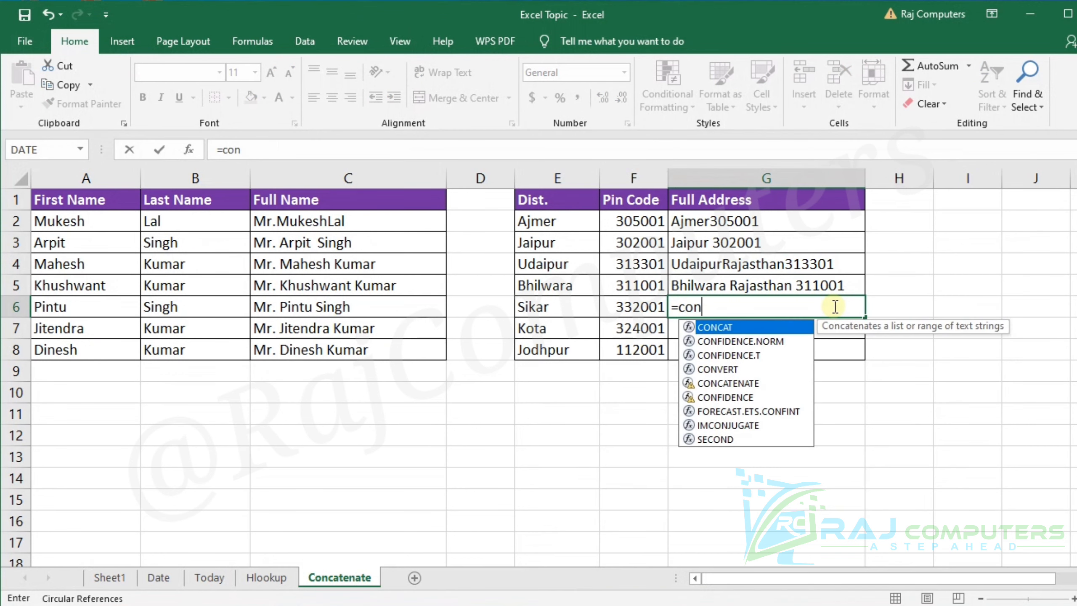
text(c)
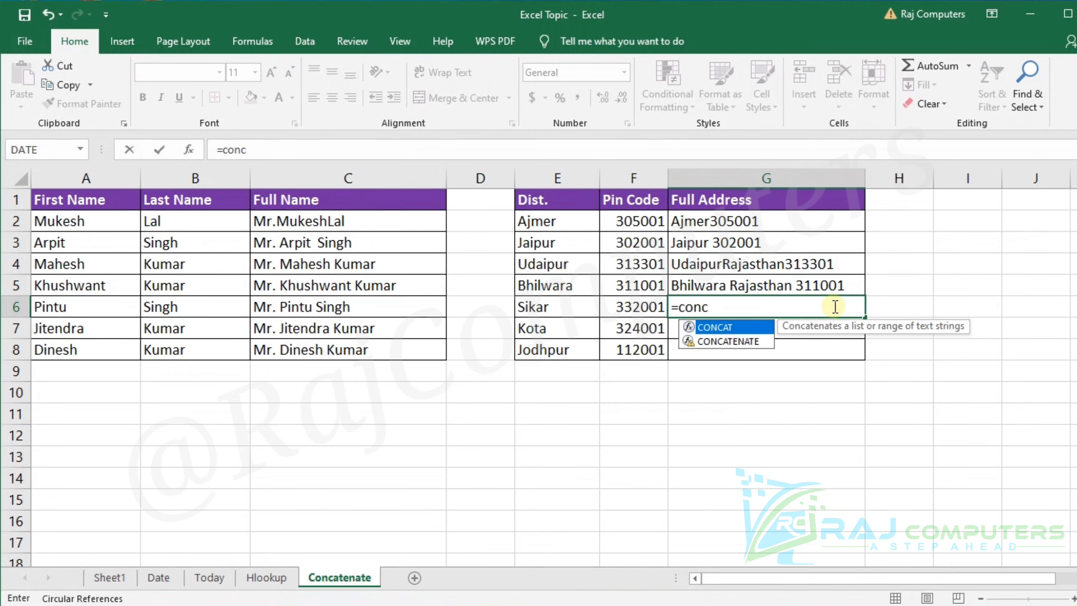
key(Down)
key(Tab)
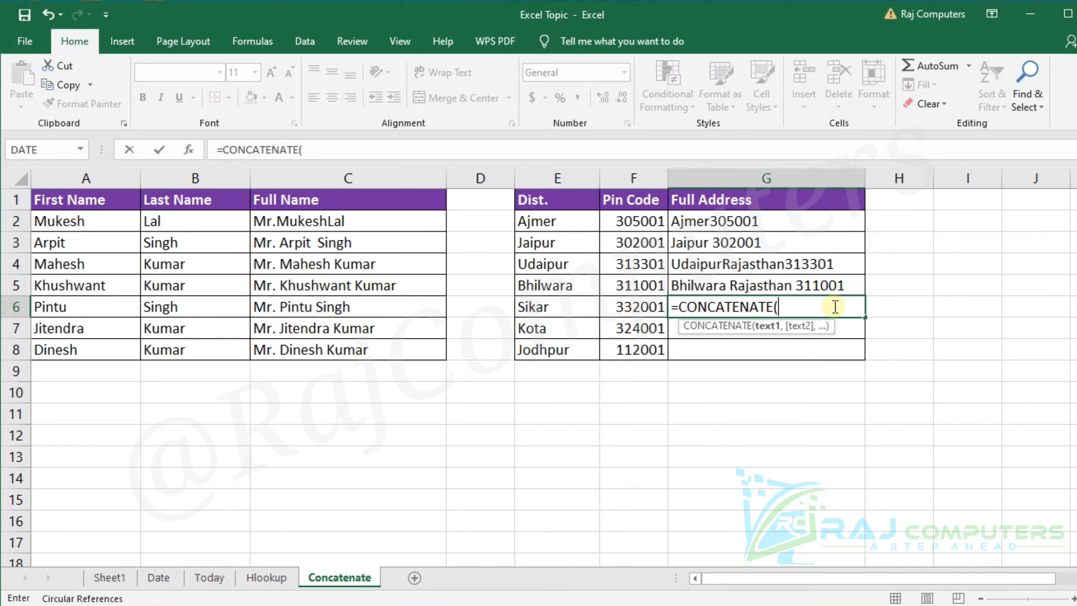
click(563, 309)
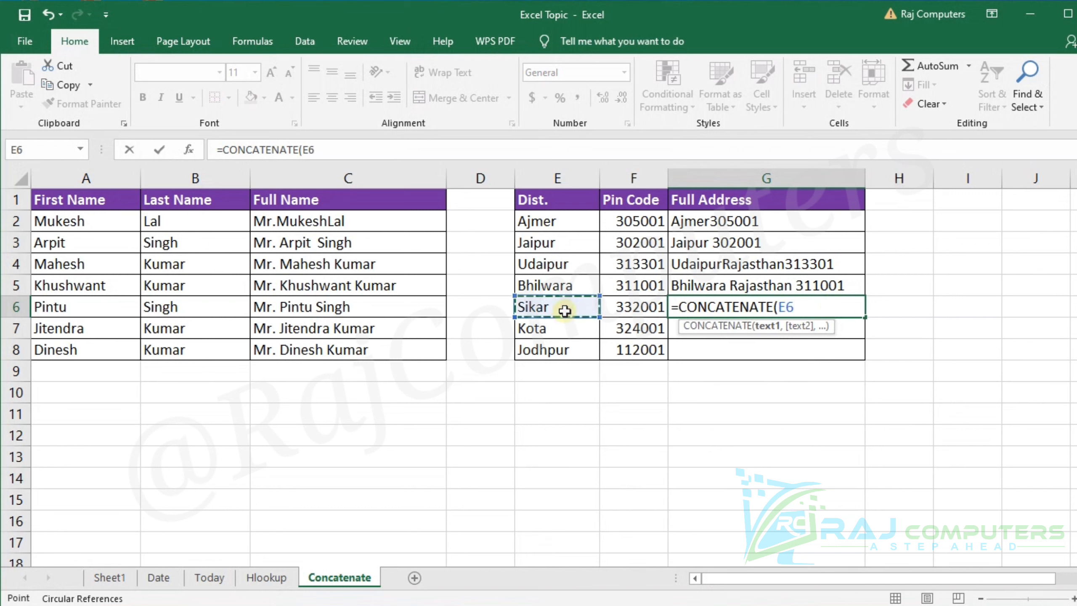
text(,)
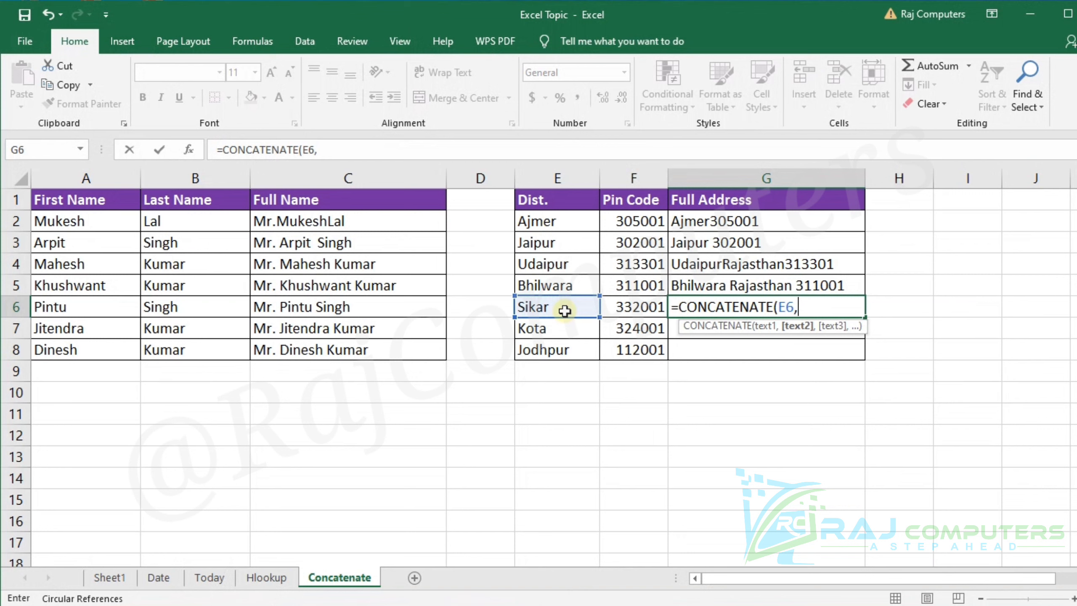
text(" ",")
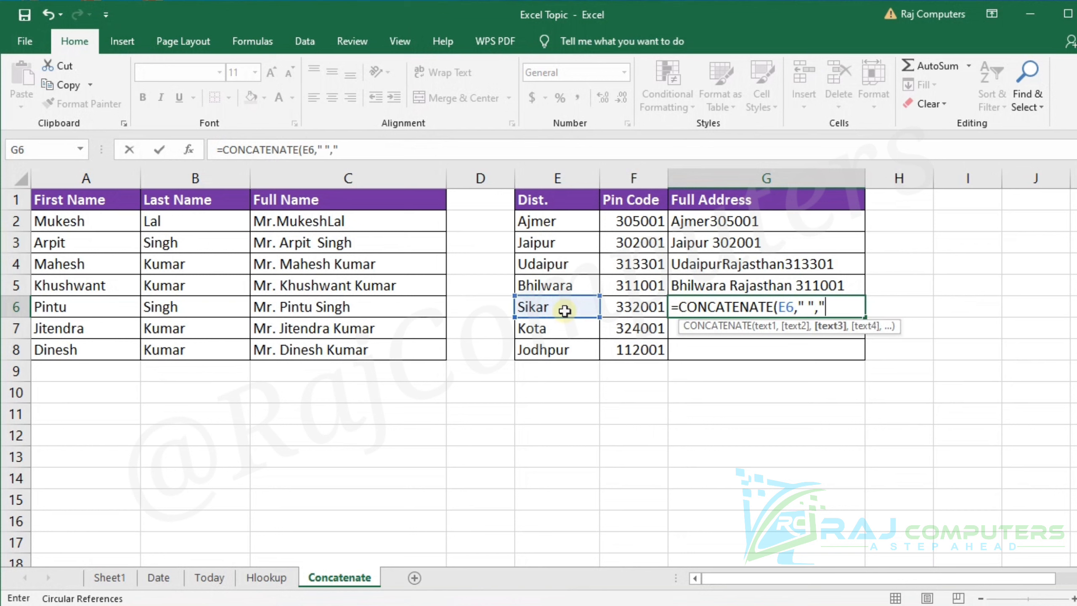
text(Rajasthan)
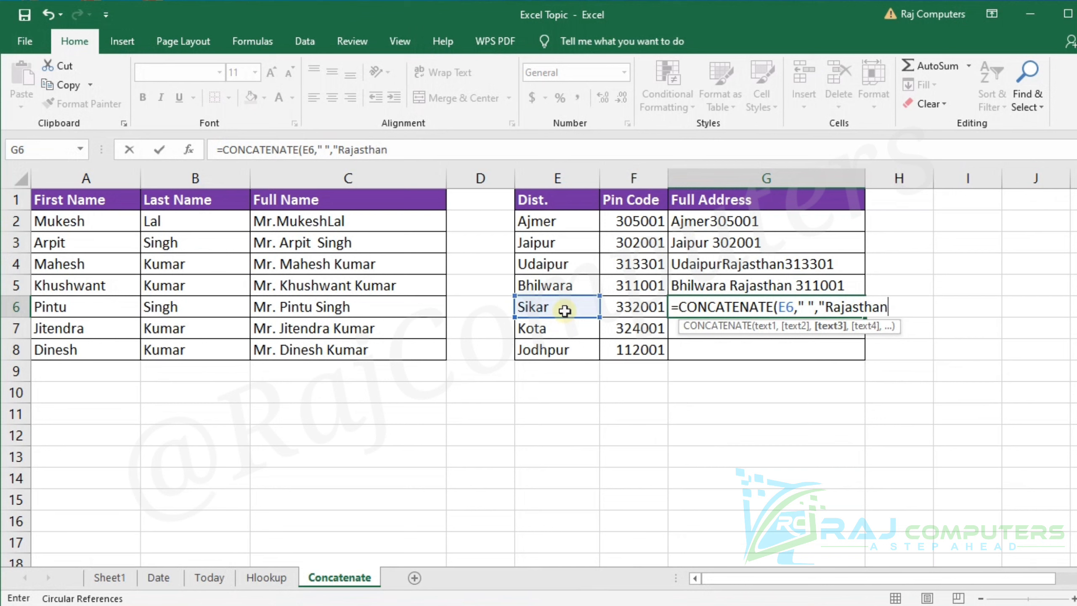
text("," )
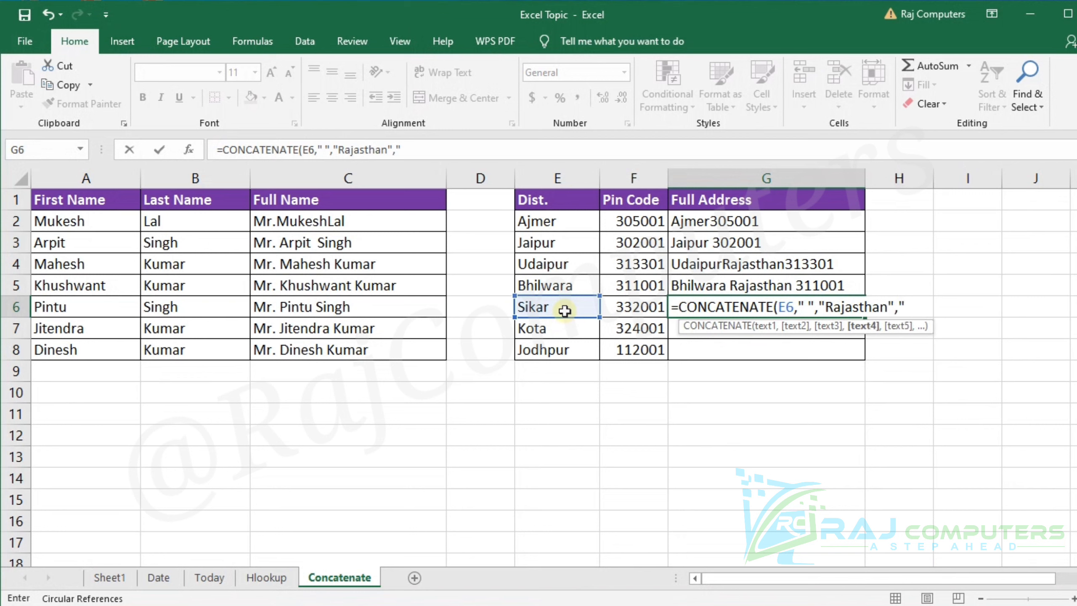
text(","()
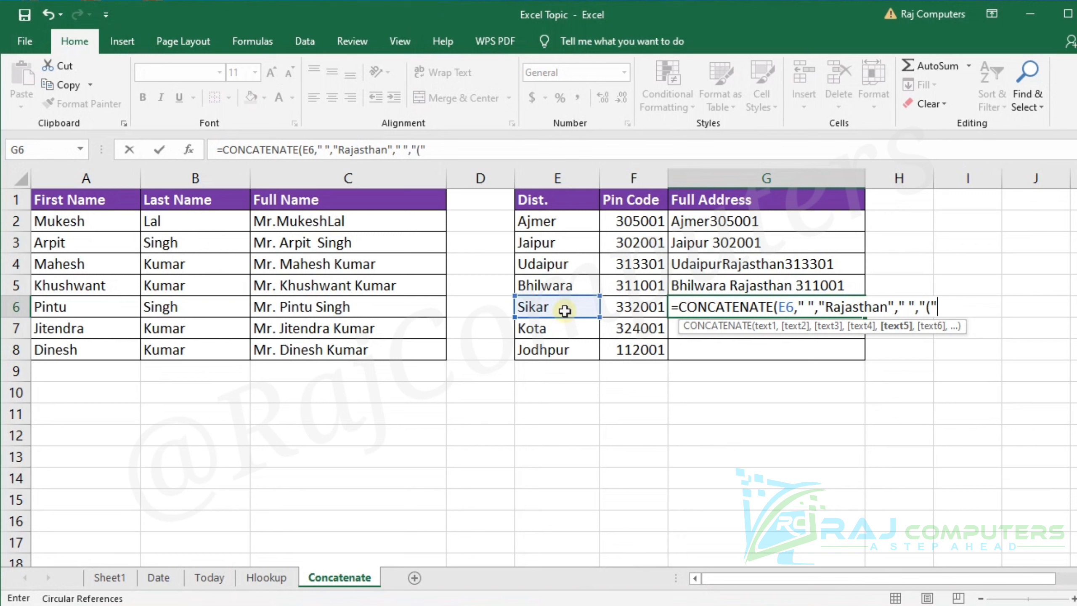
text(,)
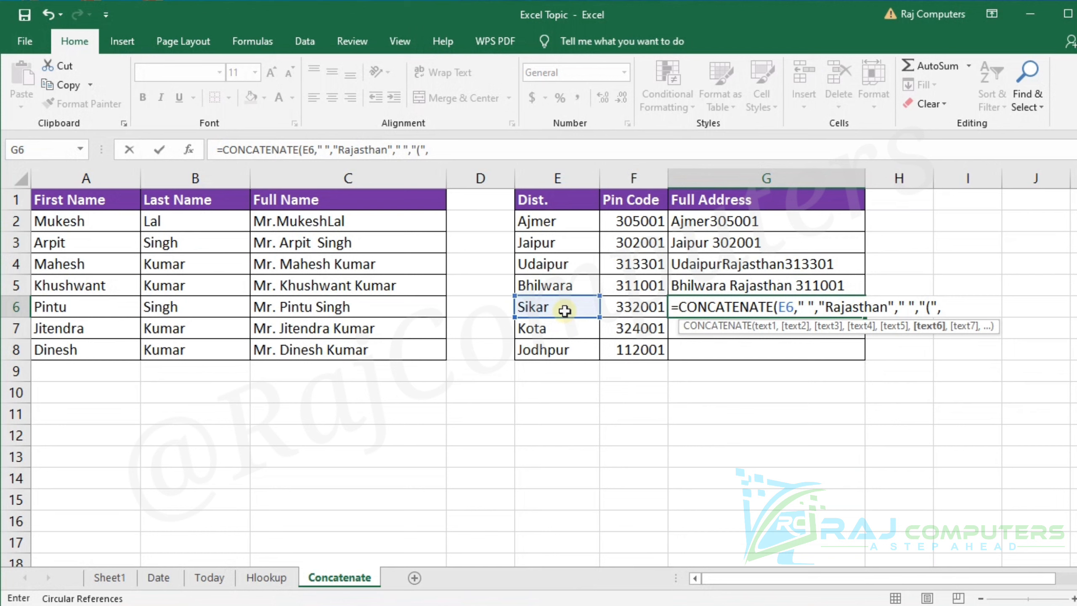
click(637, 311)
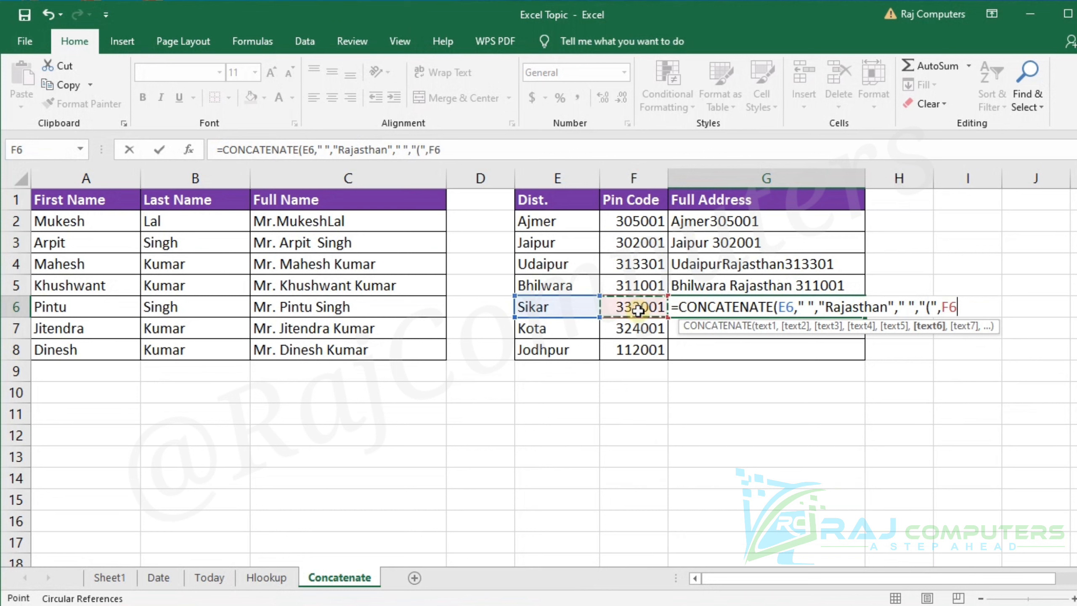
text(,)
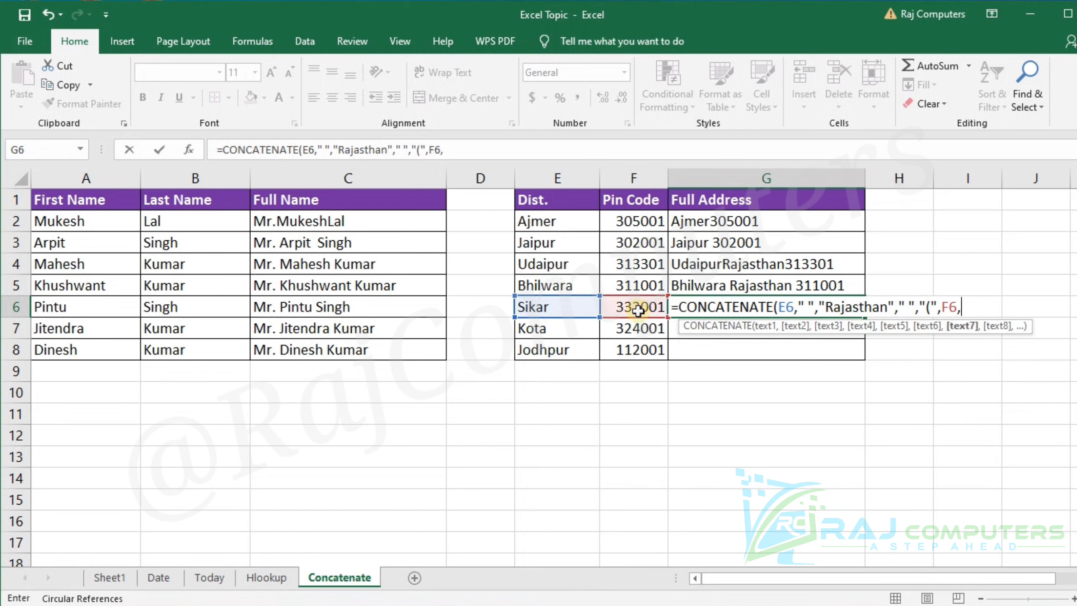
text(")"))
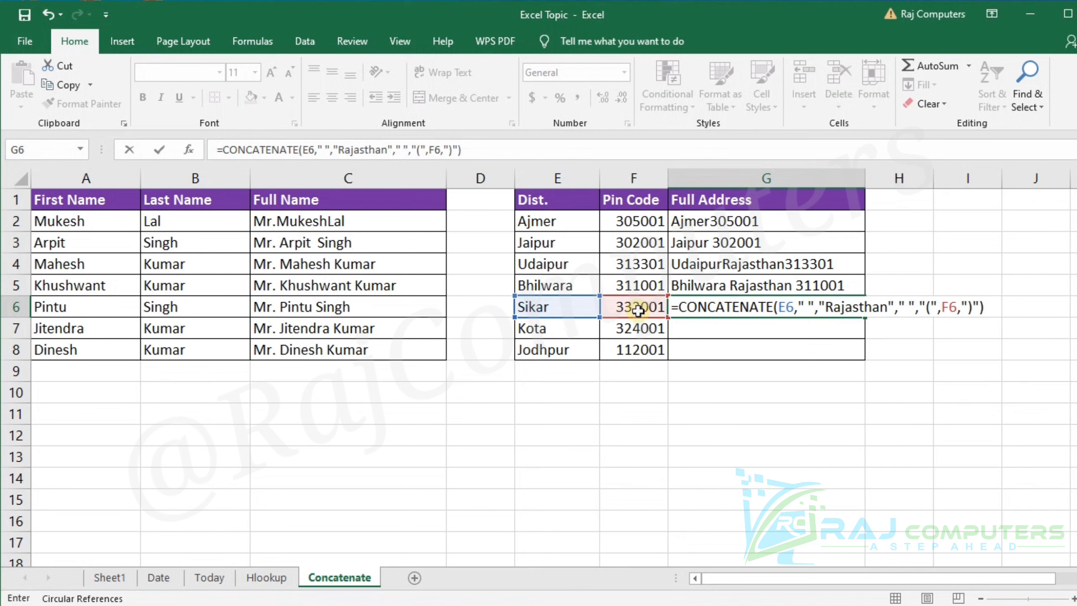
key(Return)
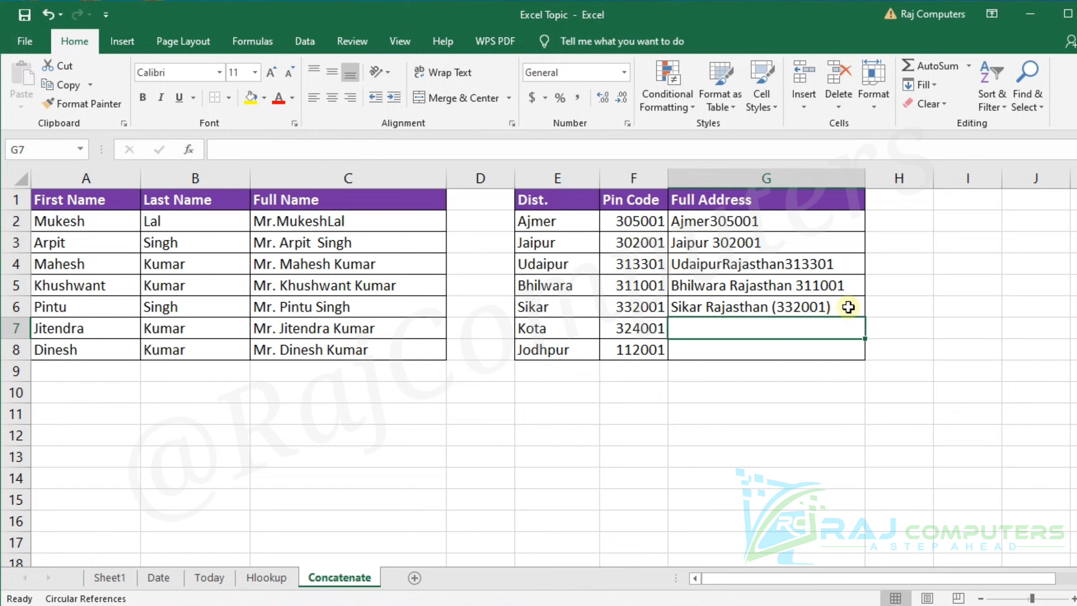
Fill the Full Address formula with the bracketed pin code from G6 down through G8
drag(818, 220, 820, 305)
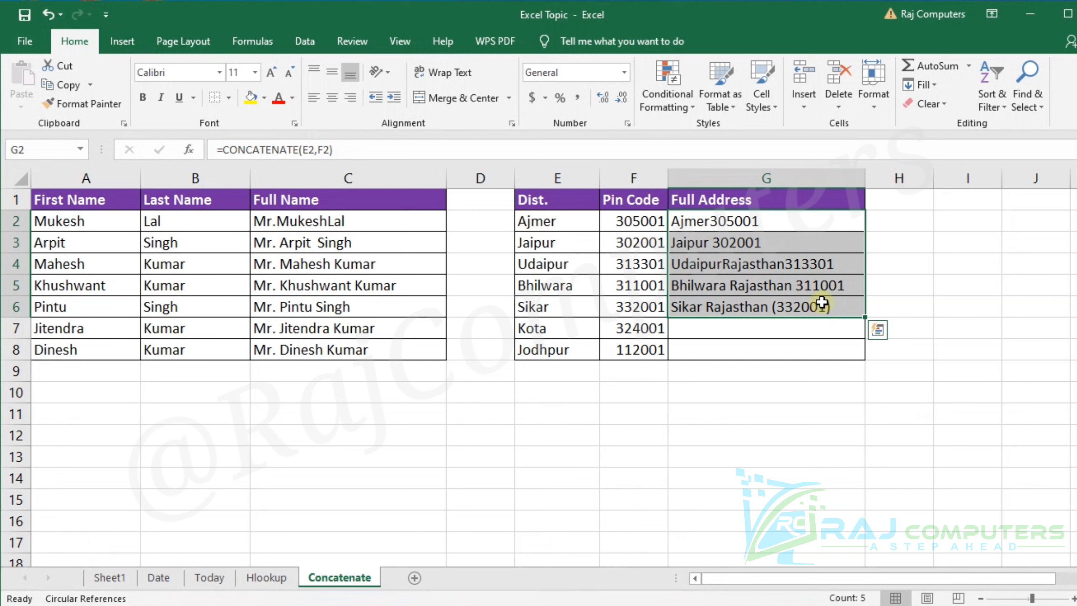
click(777, 309)
drag(864, 317, 865, 357)
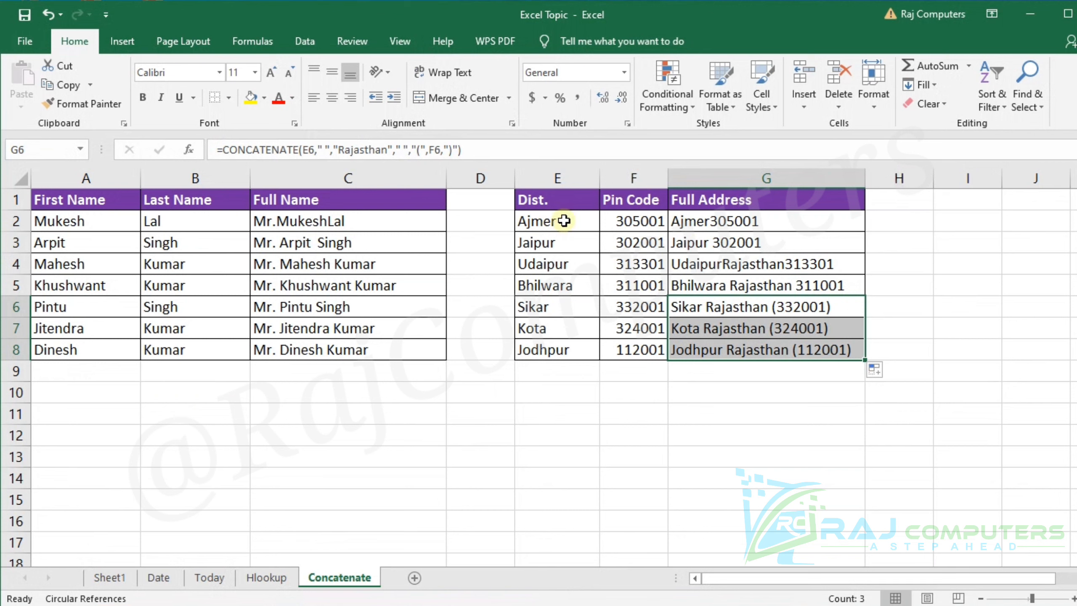
Copy the district names in E2:E8 and paste them below the table, starting at cell E10
drag(560, 221, 562, 350)
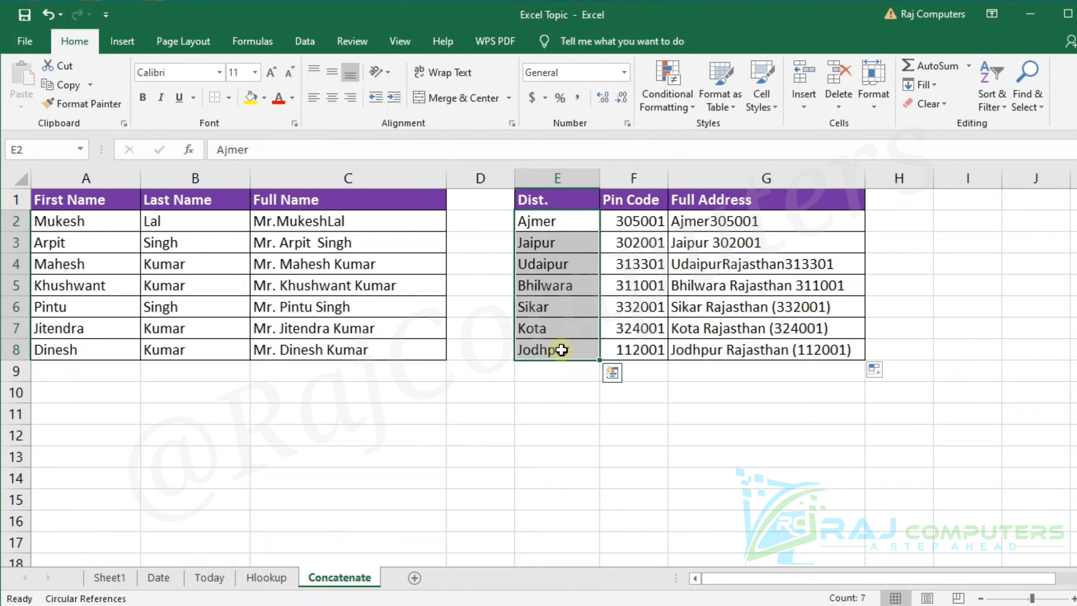
key(ctrl+c)
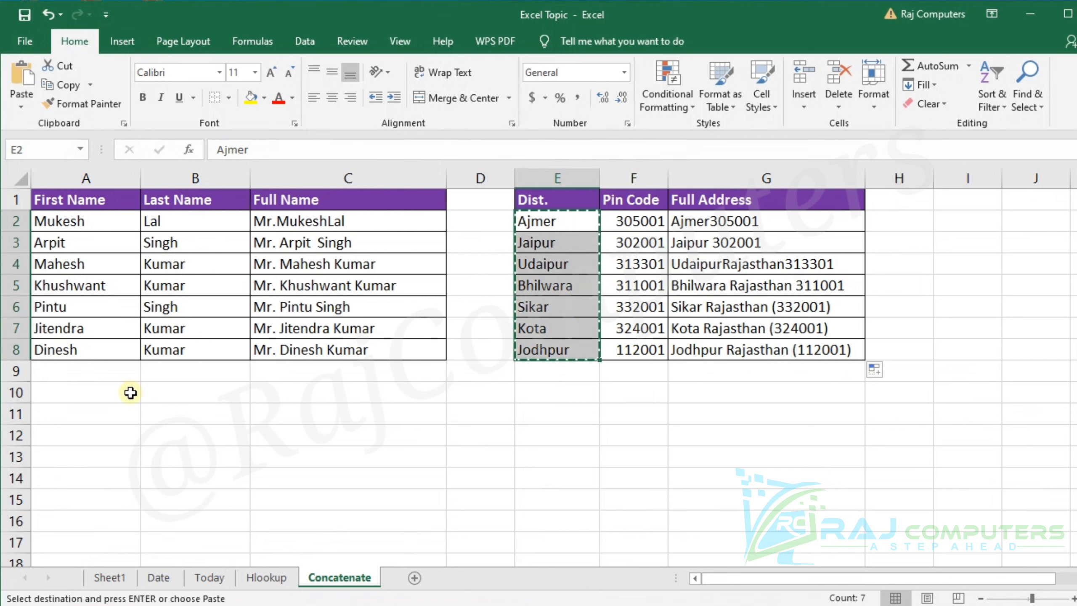
click(121, 393)
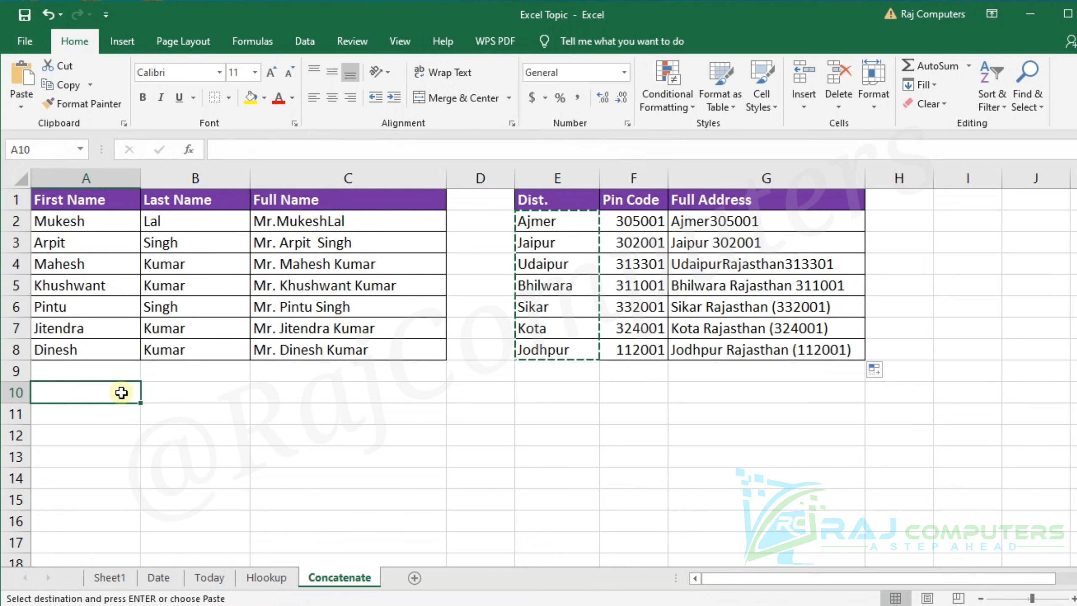
click(553, 395)
key(ctrl+v)
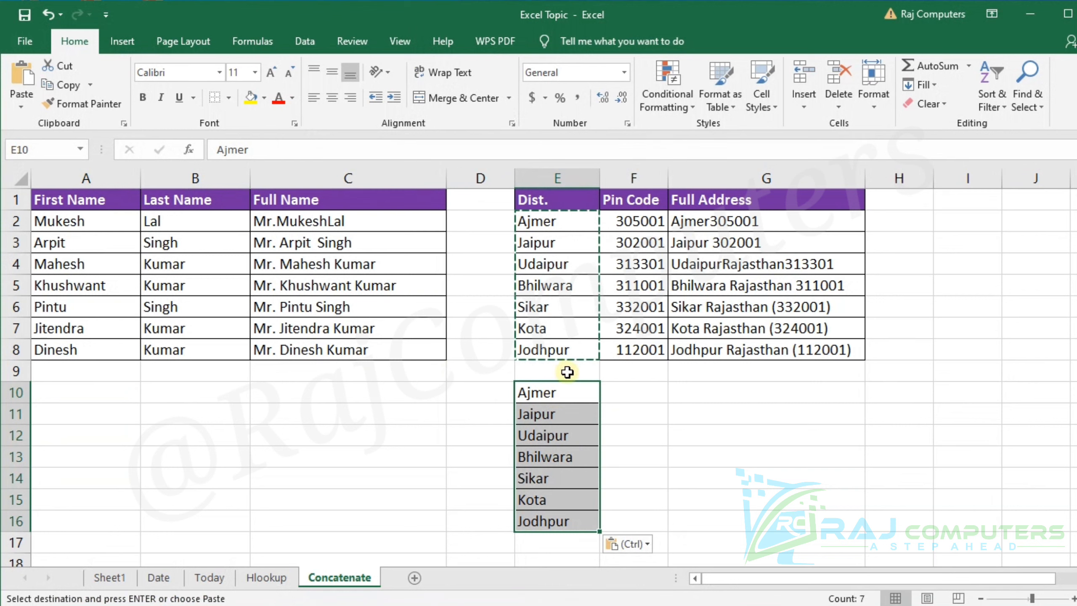
Enter =CONCATENATE("Welcome to"," ",E10) in cell G10 to build a welcome message from the first copied district
click(695, 393)
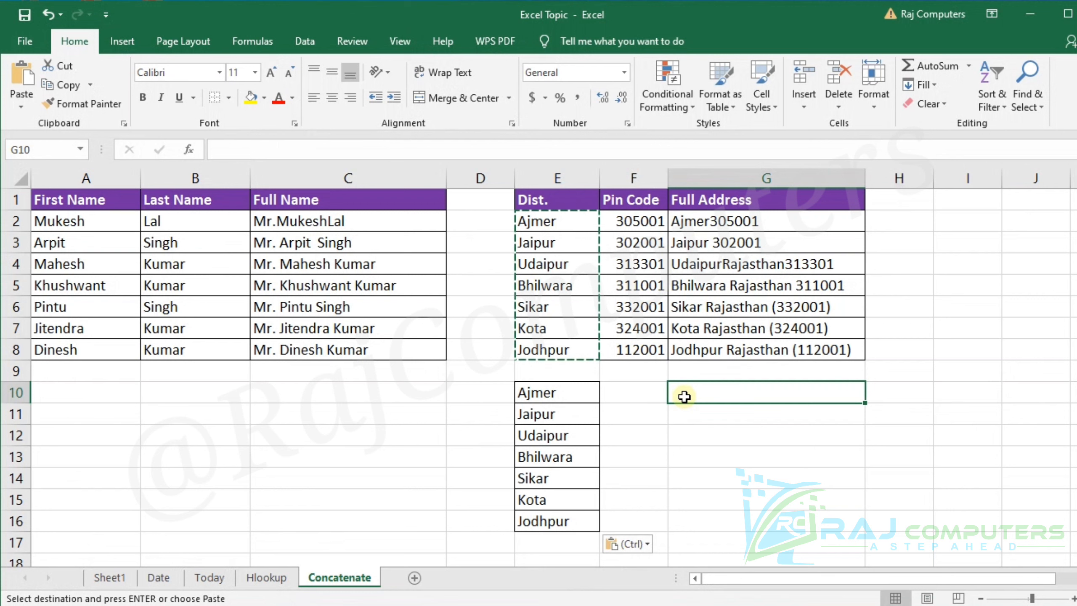
text(=)
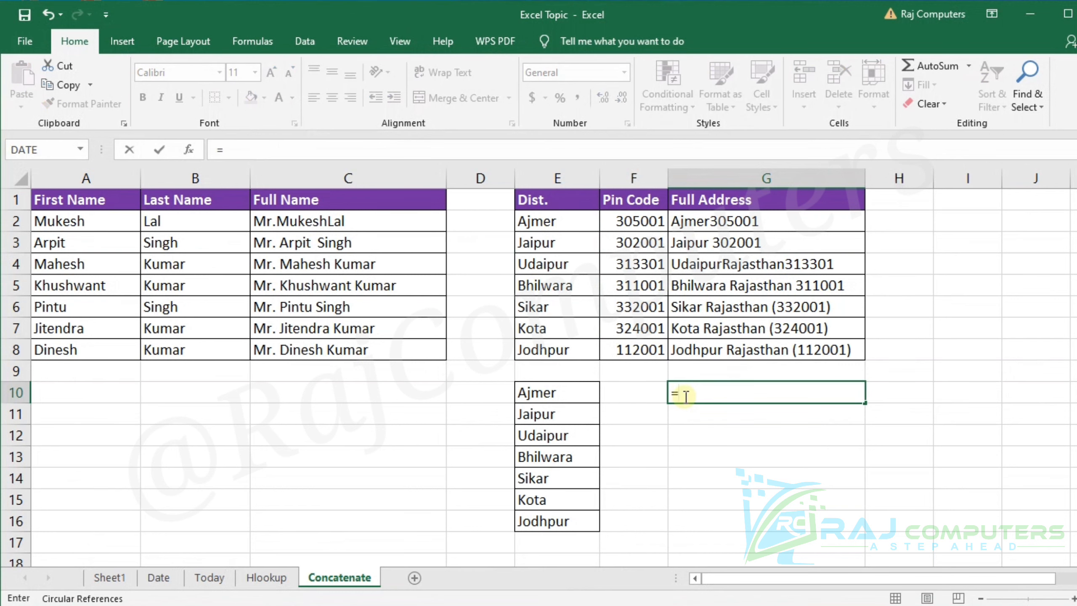
text(con)
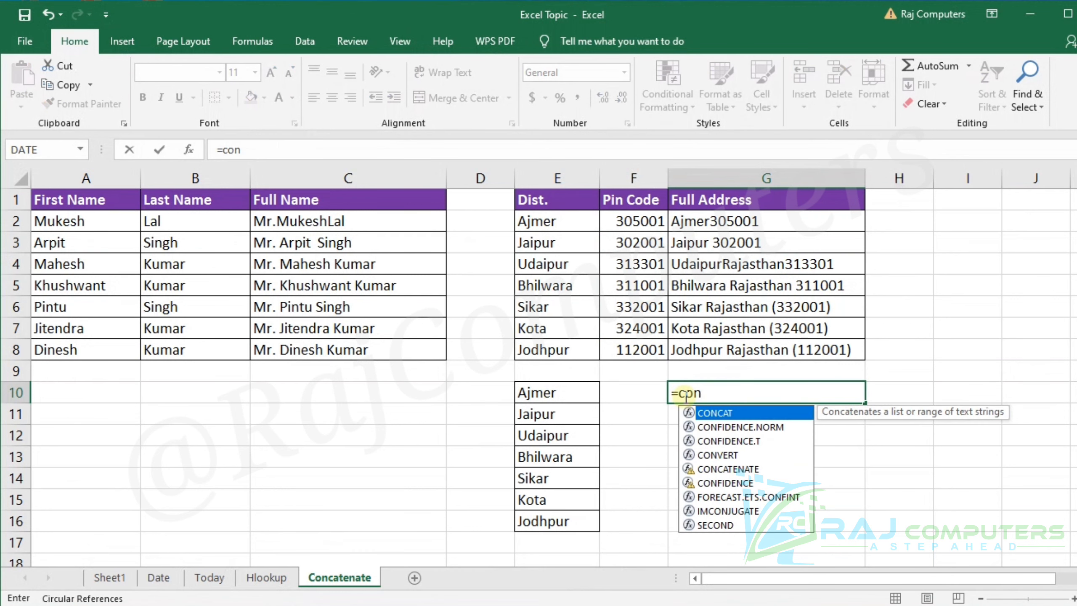
key(Down)
key(Down)
key(Down)
key(Down)
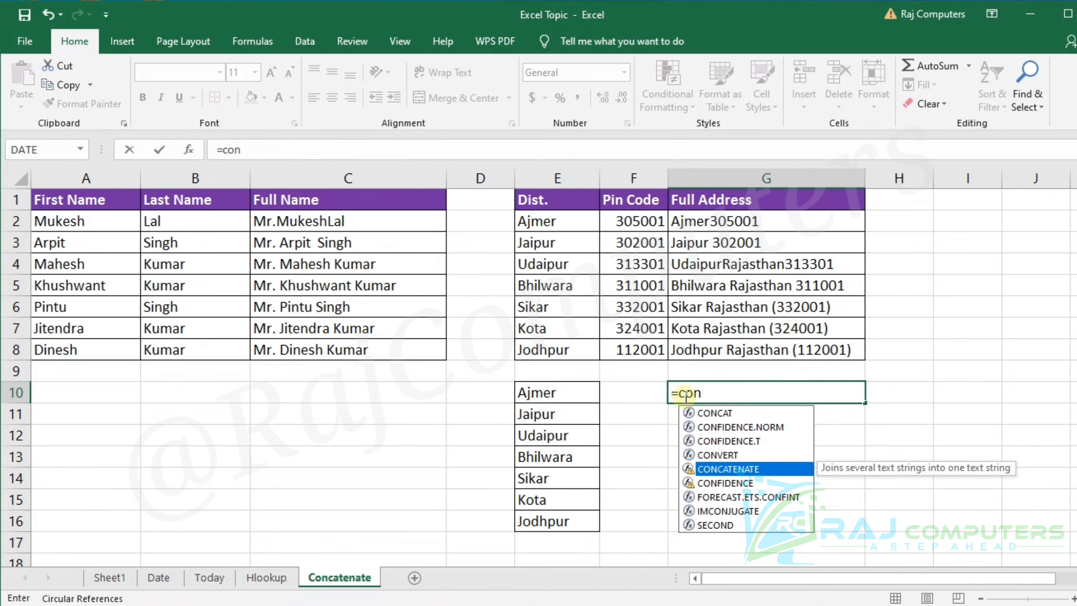
key(Tab)
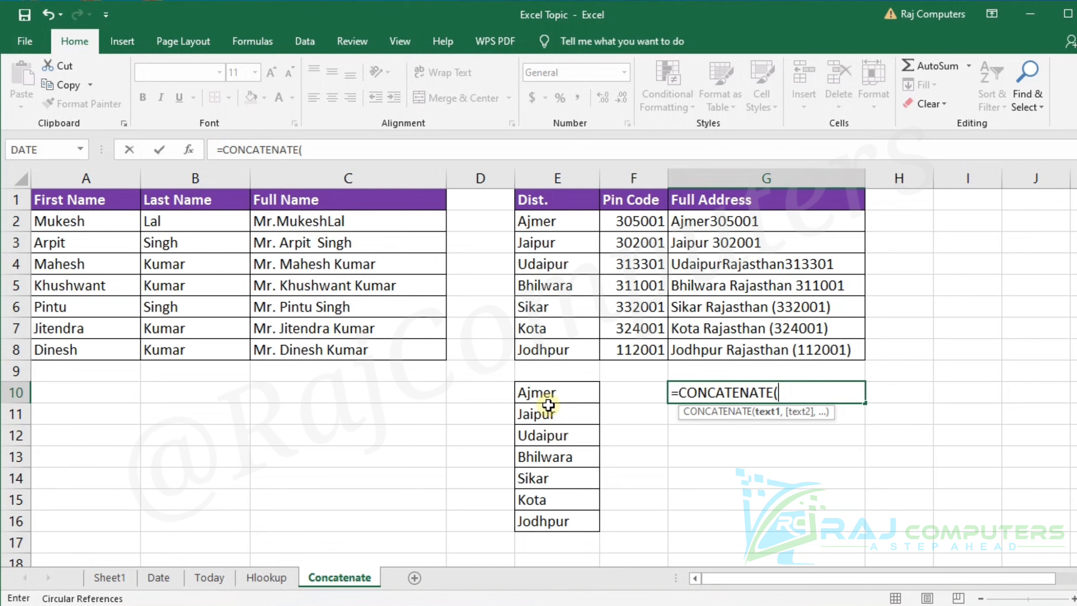
text(")
text(We)
text(lcom)
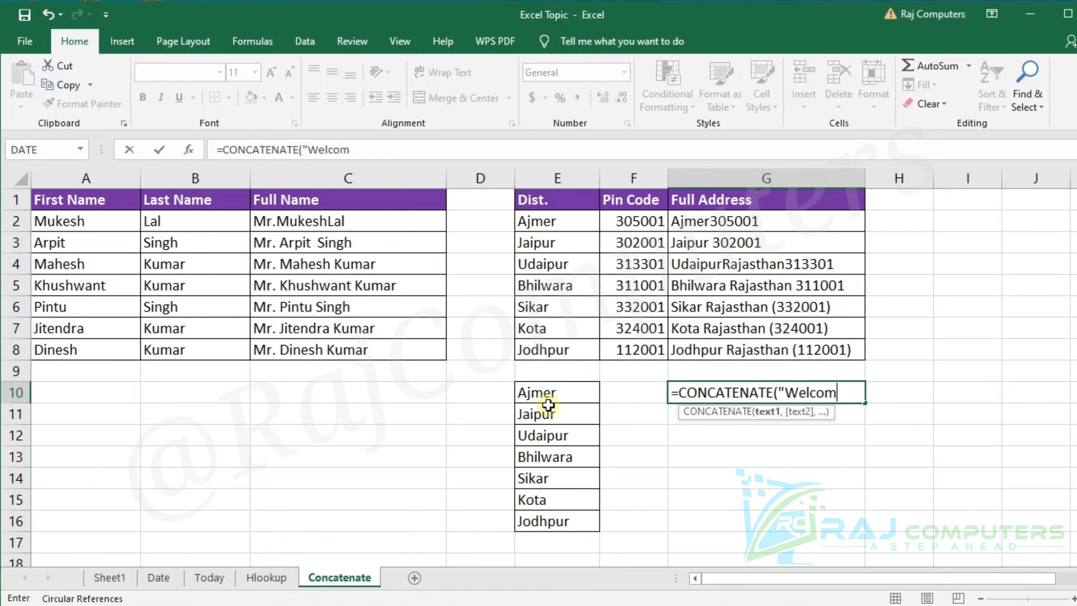
text(e to",)
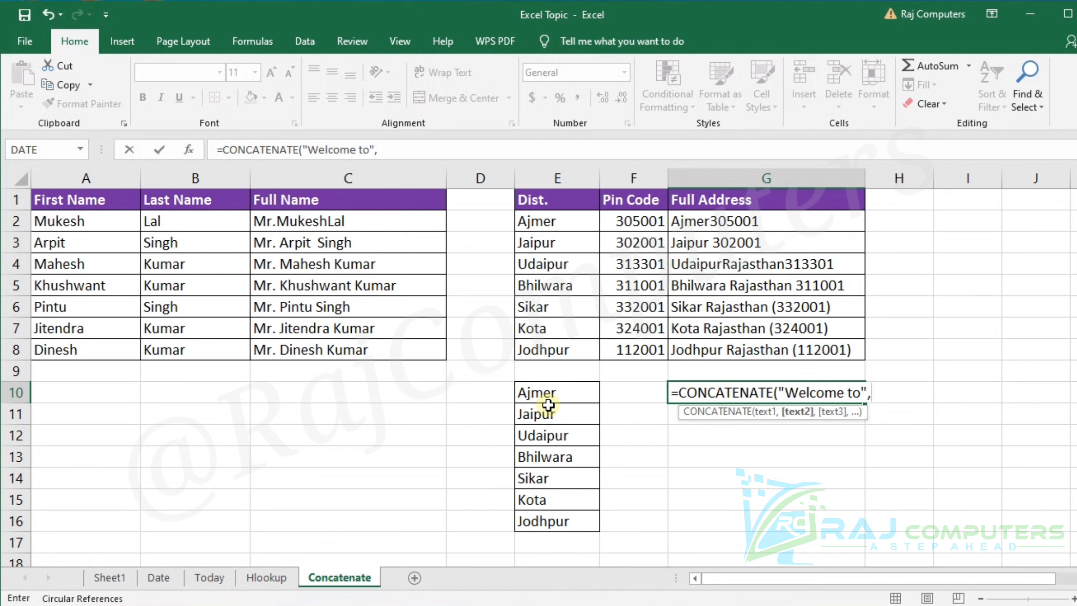
text(" ",)
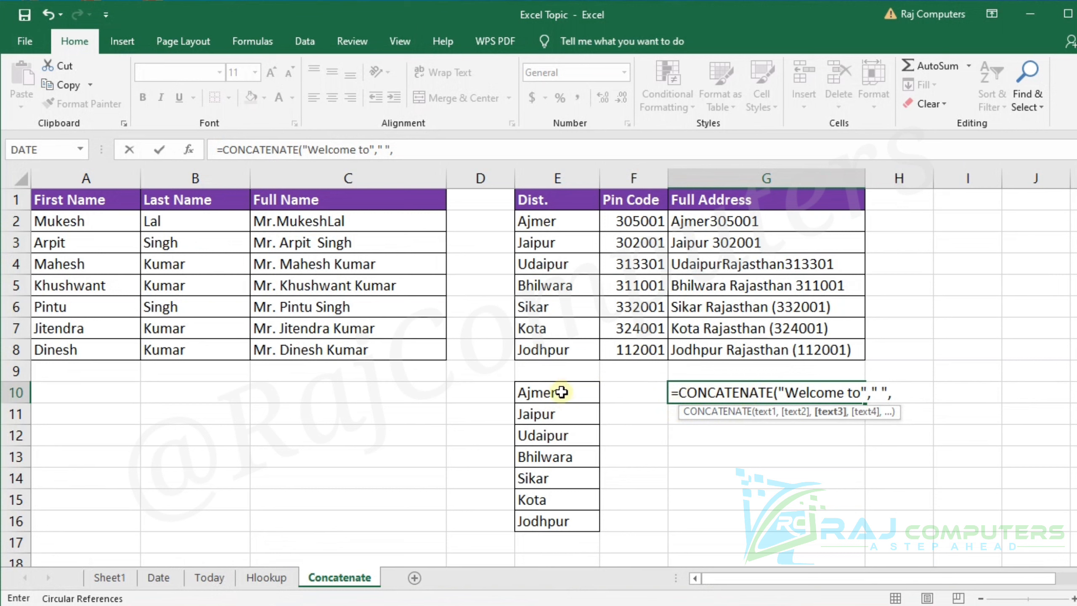
click(558, 393)
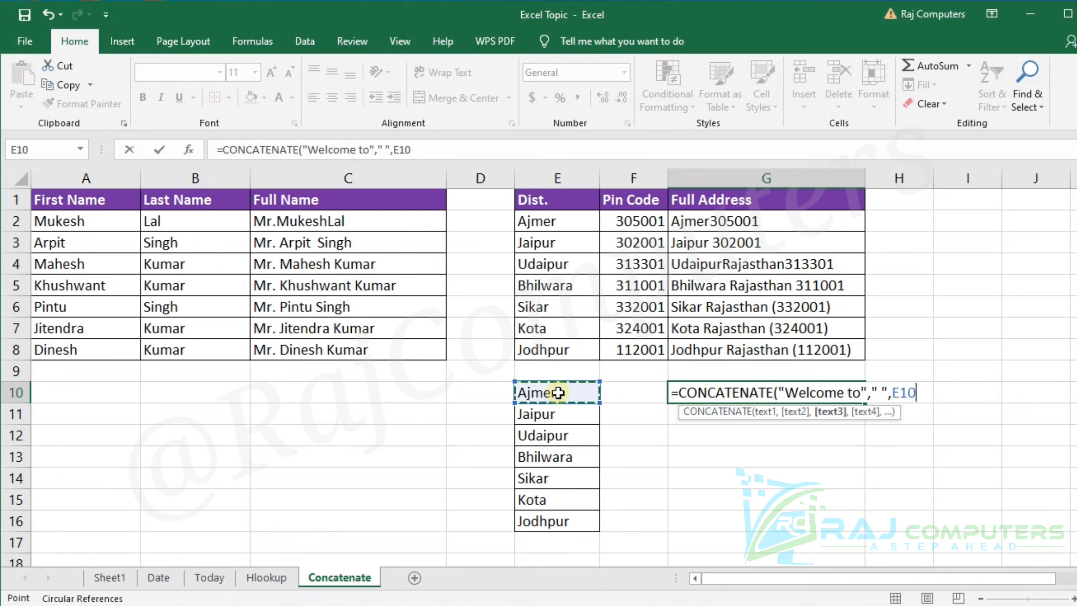
text())
key(Return)
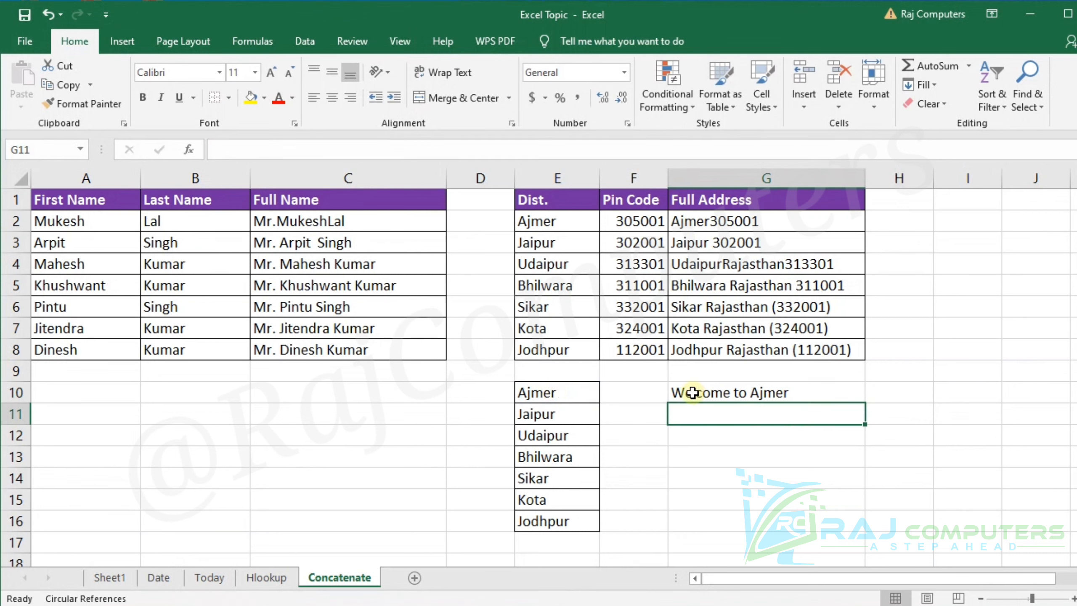
Delete the blank cells F10:F16, shifting cells left so the welcome formula sits beside the copied district list
drag(650, 391, 645, 503)
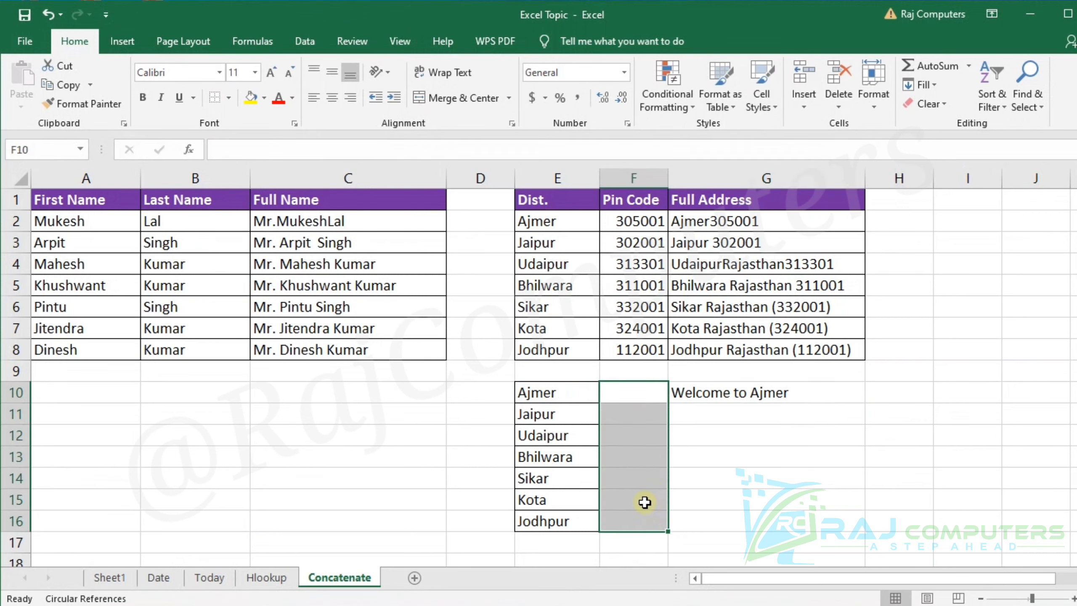
right_click(645, 503)
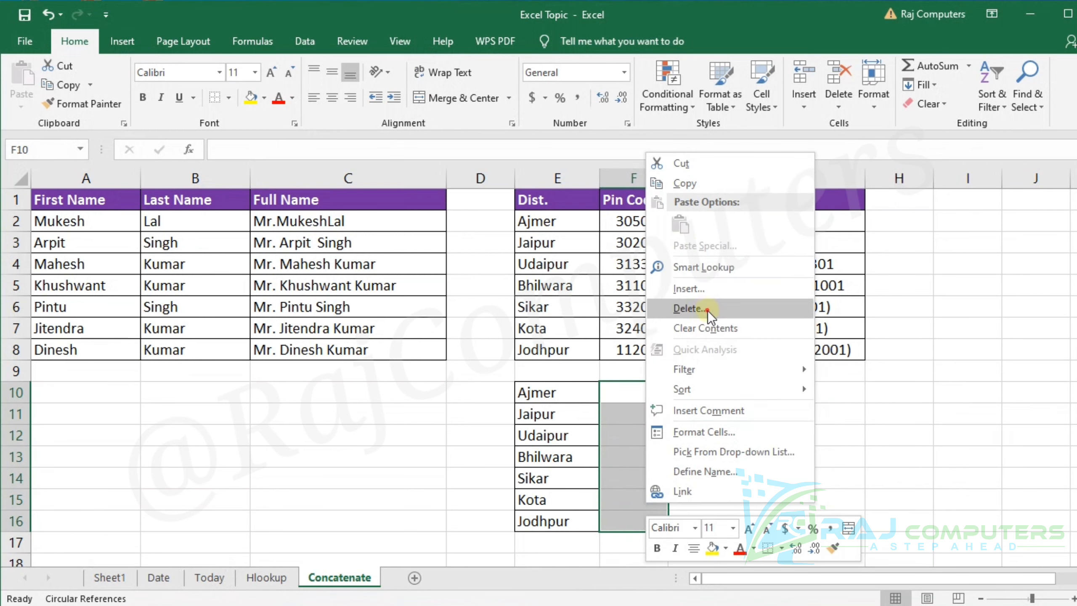
click(707, 309)
click(681, 350)
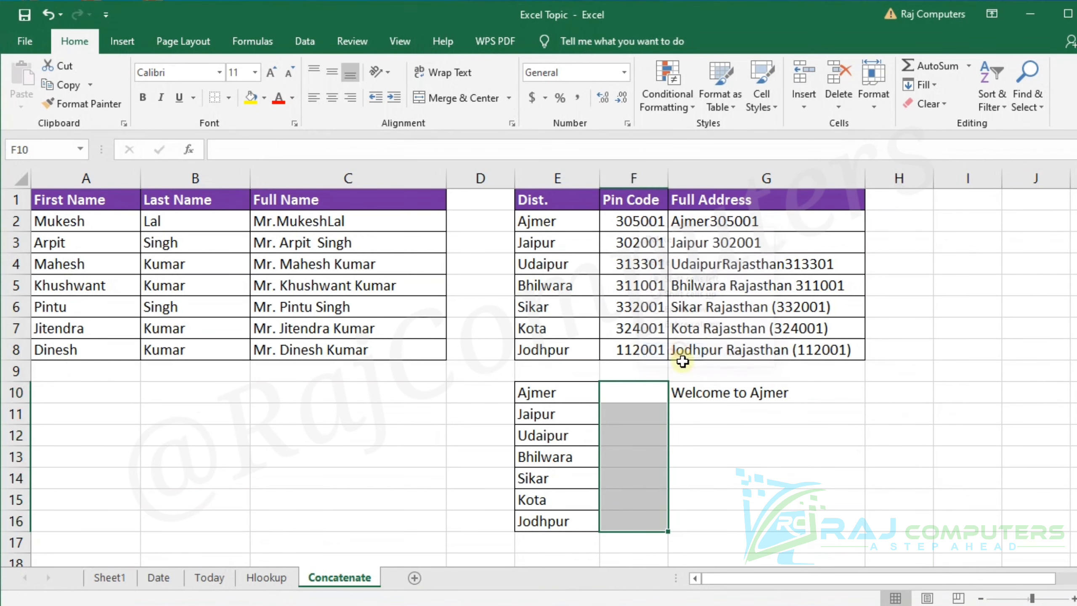
click(704, 409)
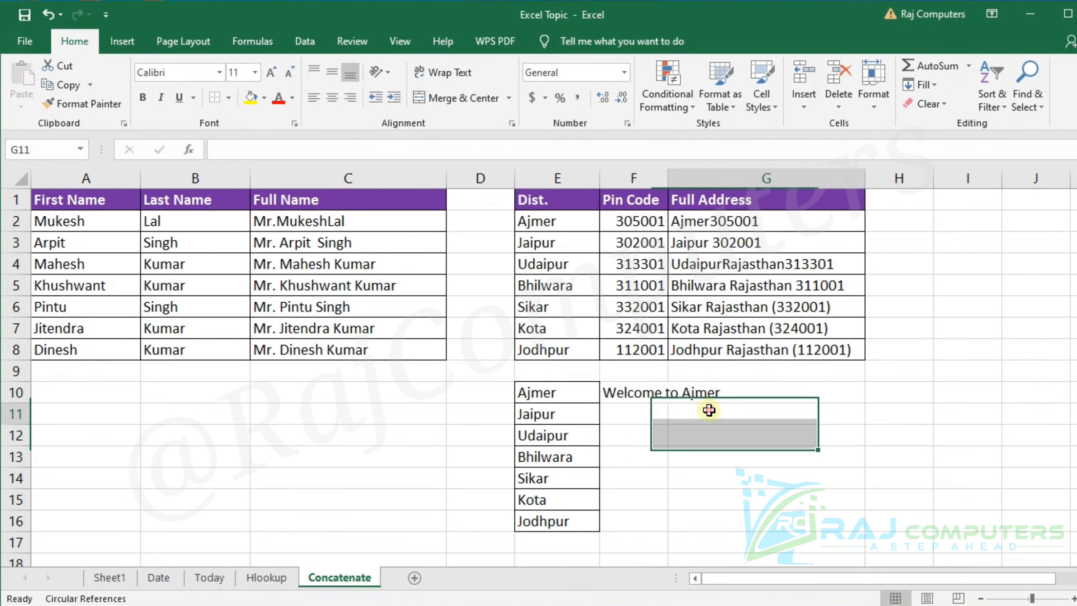
Fill the welcome message formula from F10 down through F16
click(649, 390)
drag(669, 403, 657, 533)
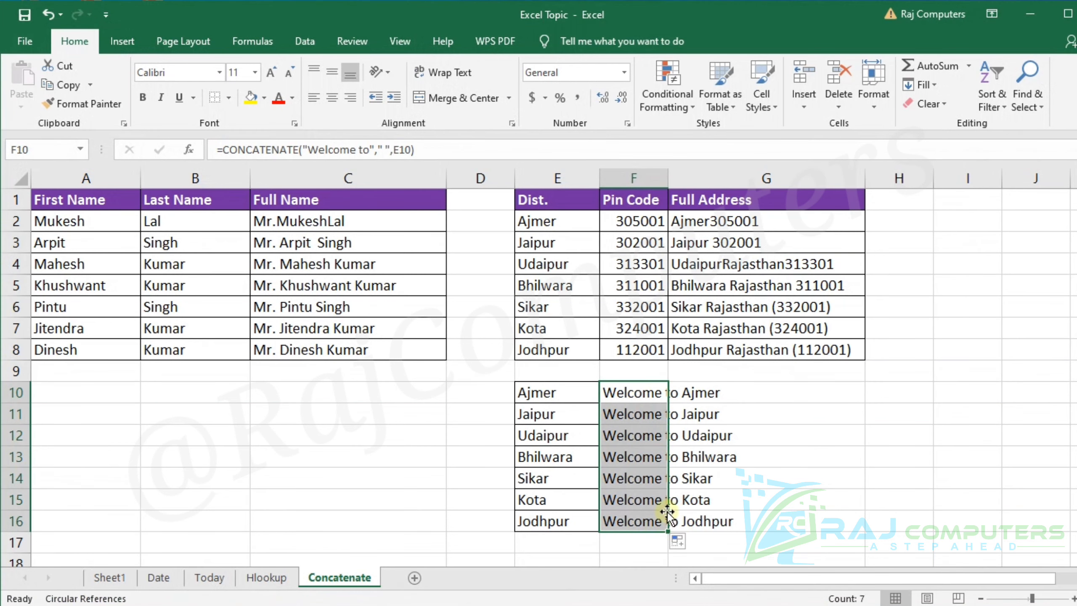
click(780, 480)
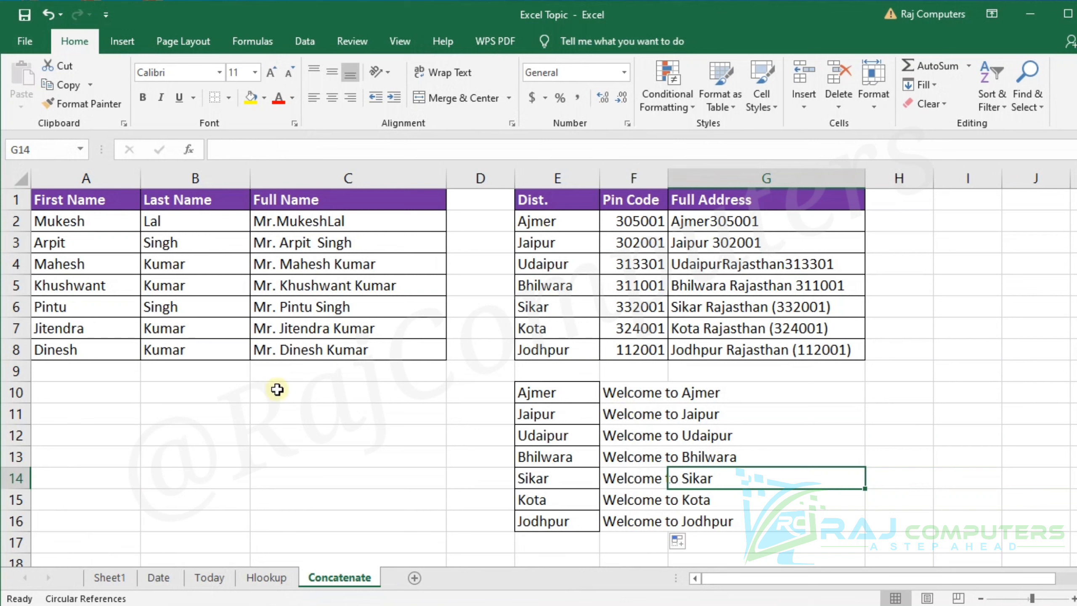
Enter 5 in cell A10 and 30 in cell B10, and center both values horizontally
click(99, 395)
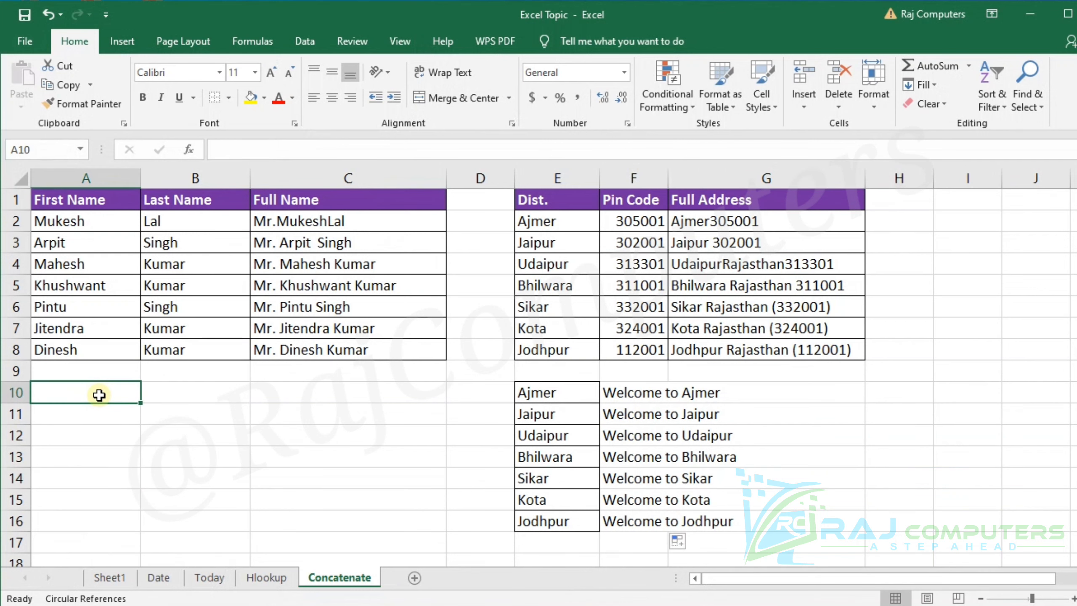
text(5)
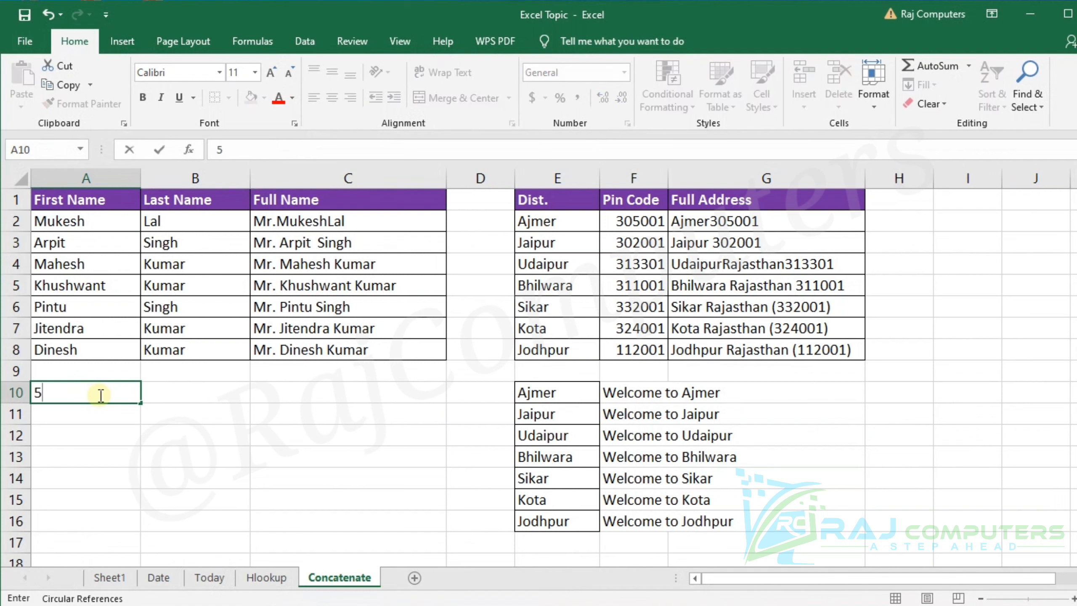
key(Tab)
text(30)
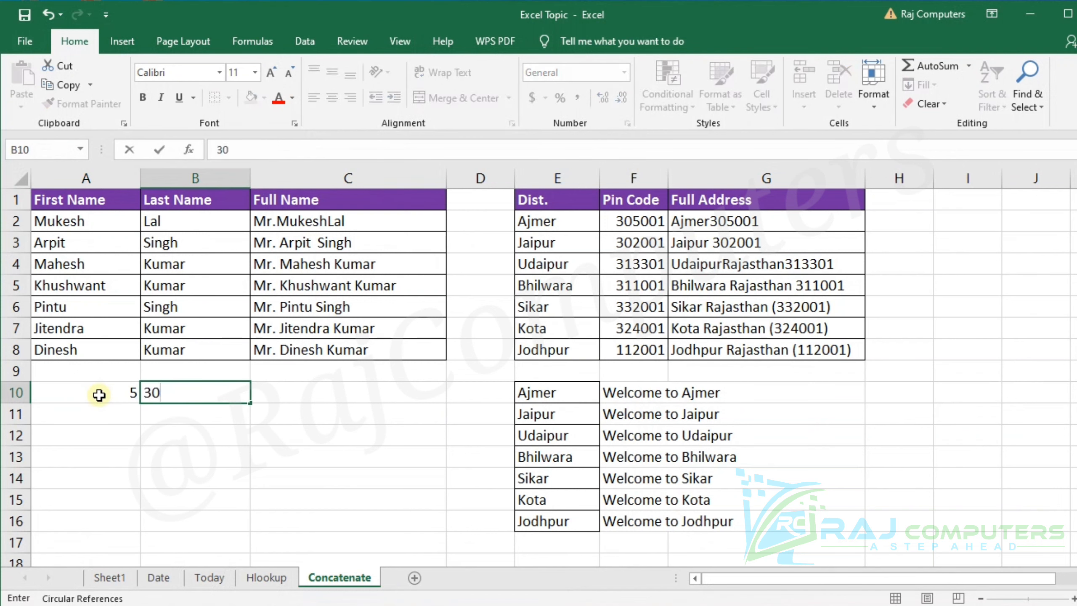
key(Tab)
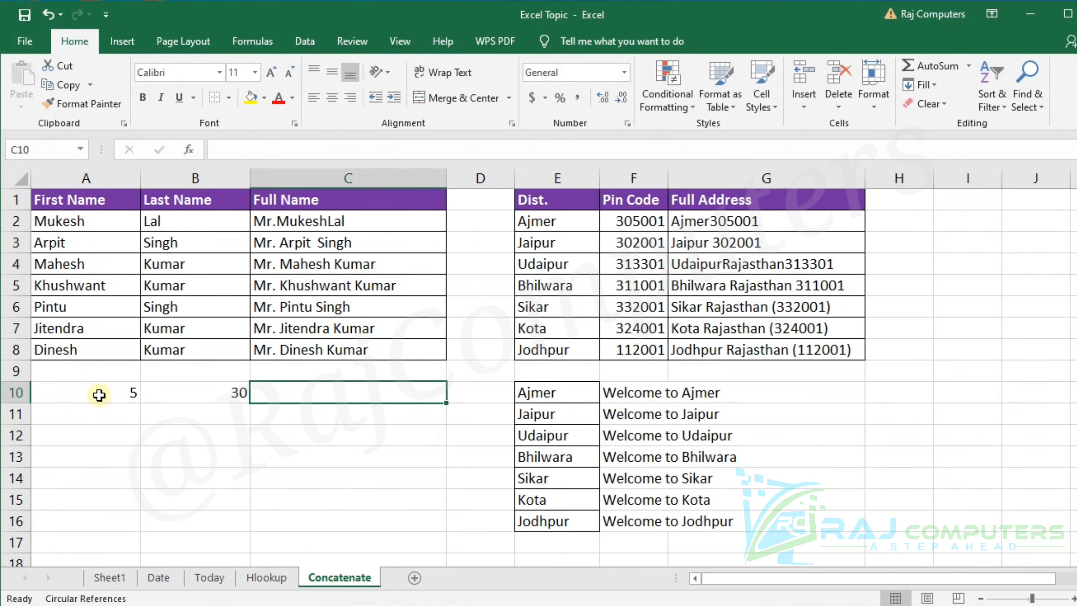
drag(135, 396, 169, 399)
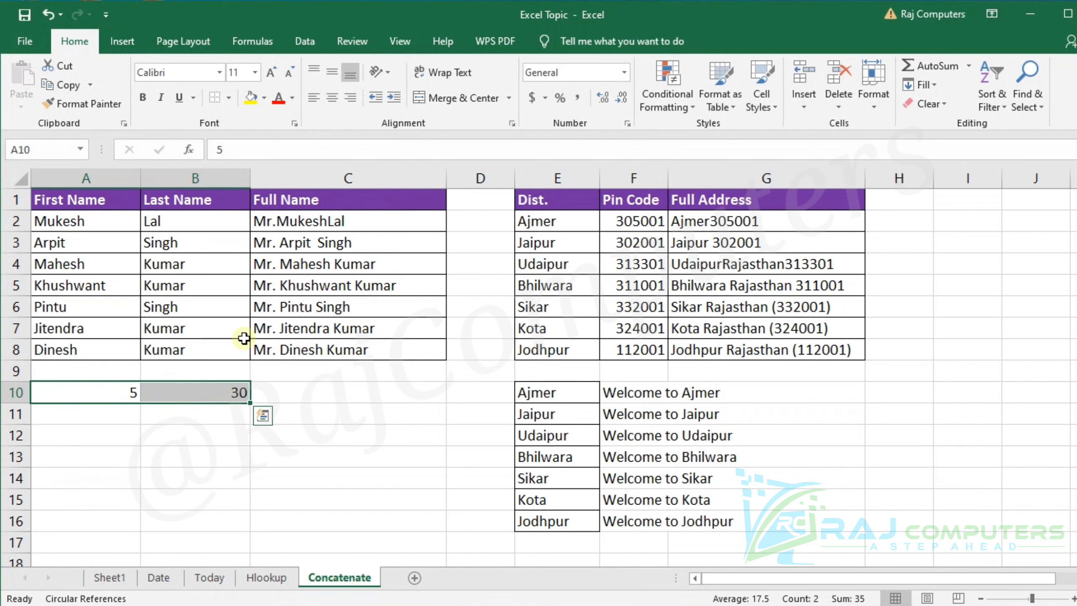
click(332, 98)
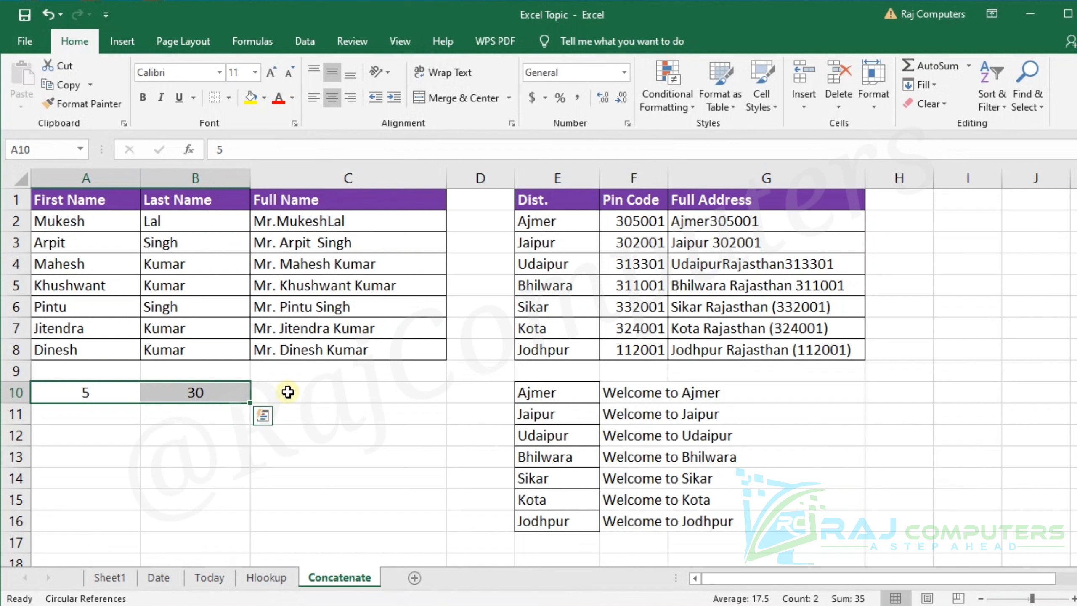
Enter 7 and 23 in cells A11 and B11, and 4 and 31 in cells A12 and B12
click(101, 412)
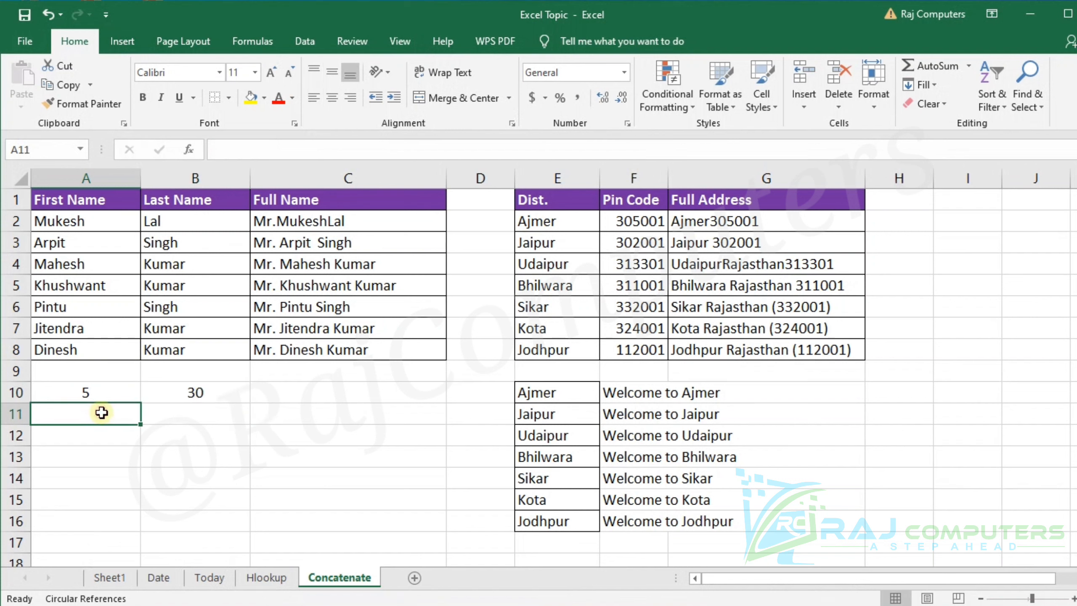
text(7)
key(Tab)
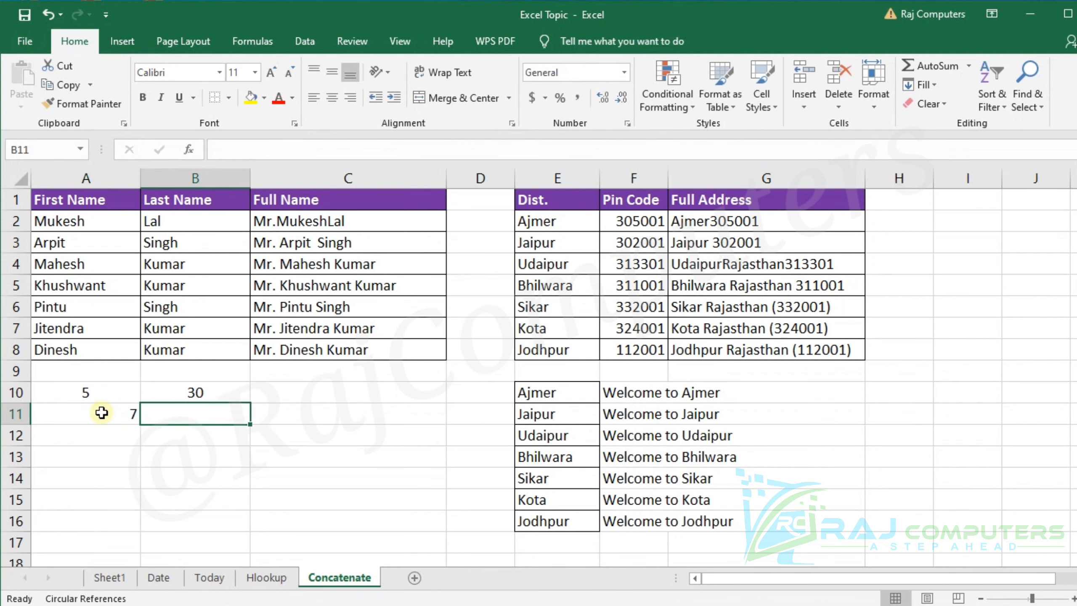
text(23)
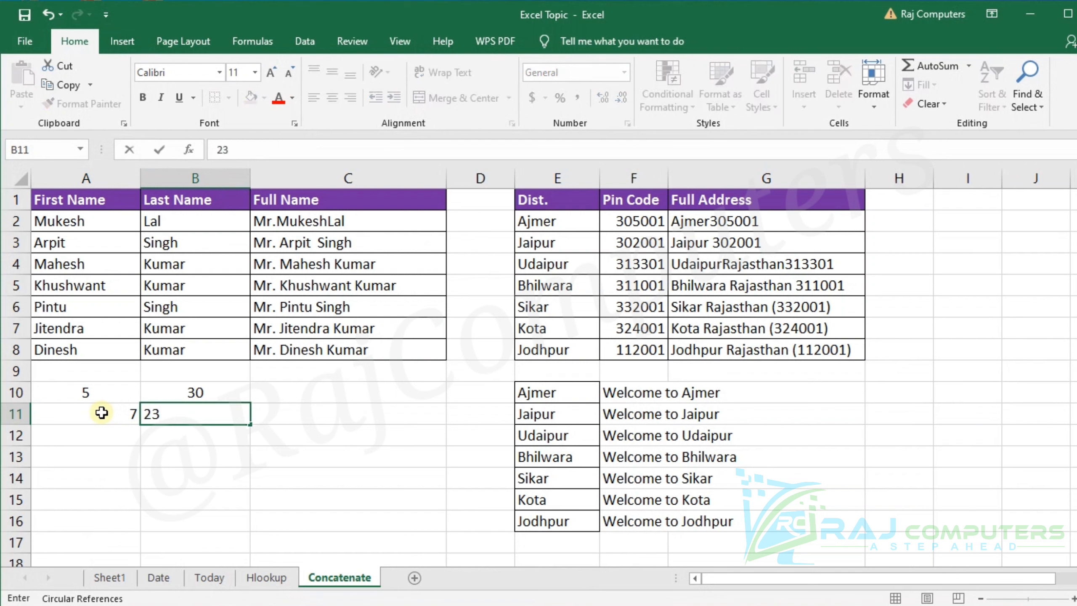
key(Return)
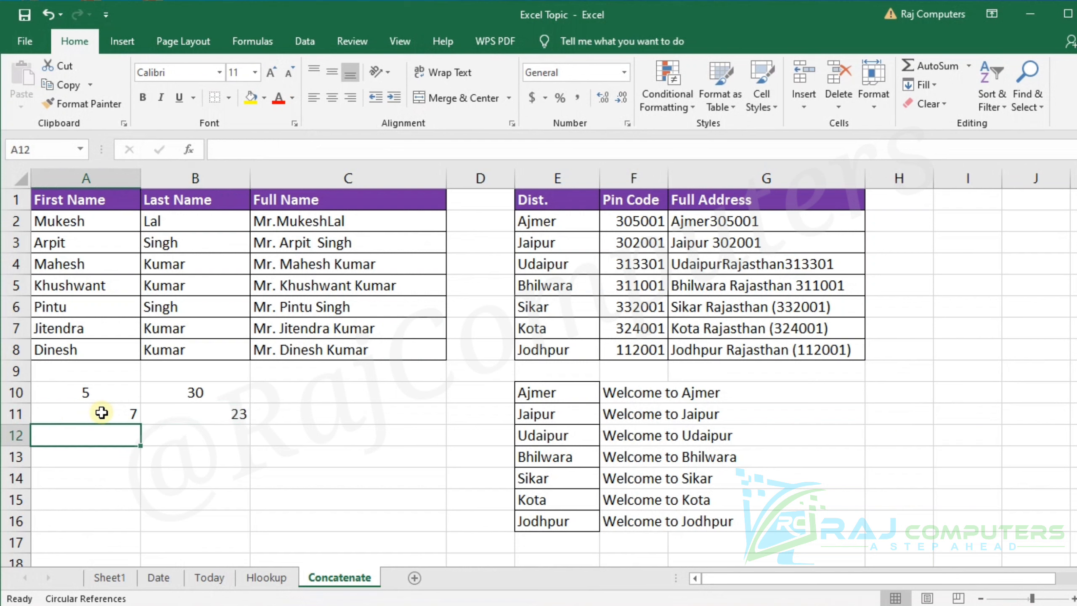
text(4)
key(Tab)
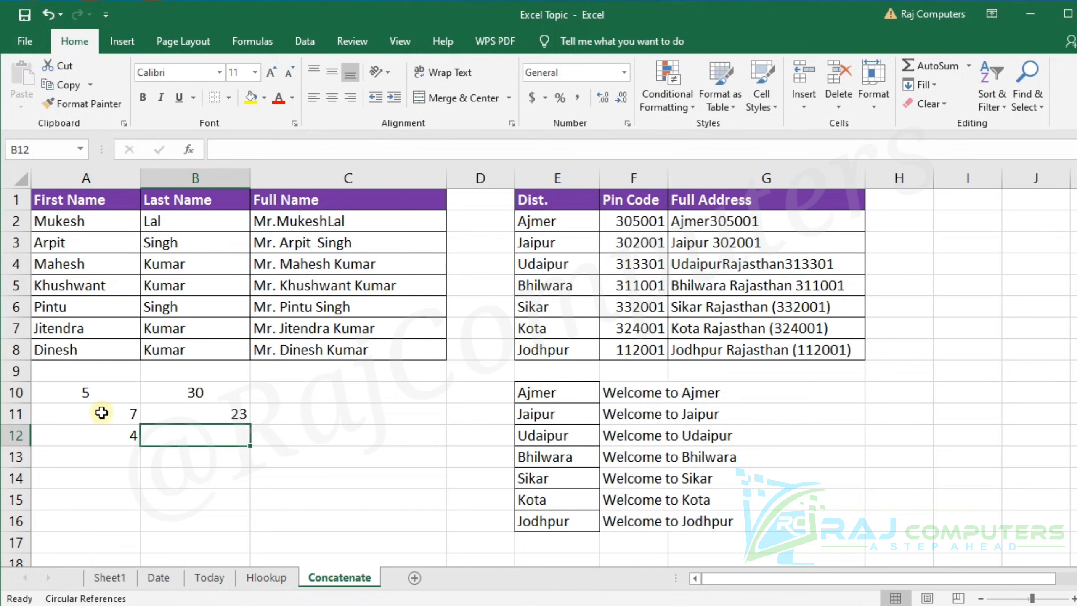
text(3)
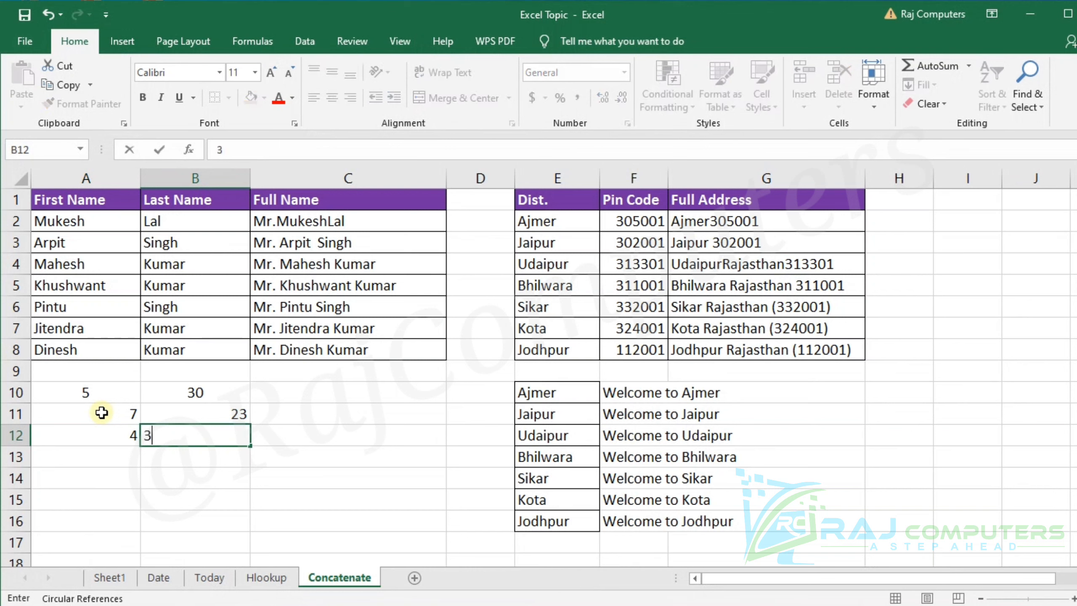
text(1)
key(Tab)
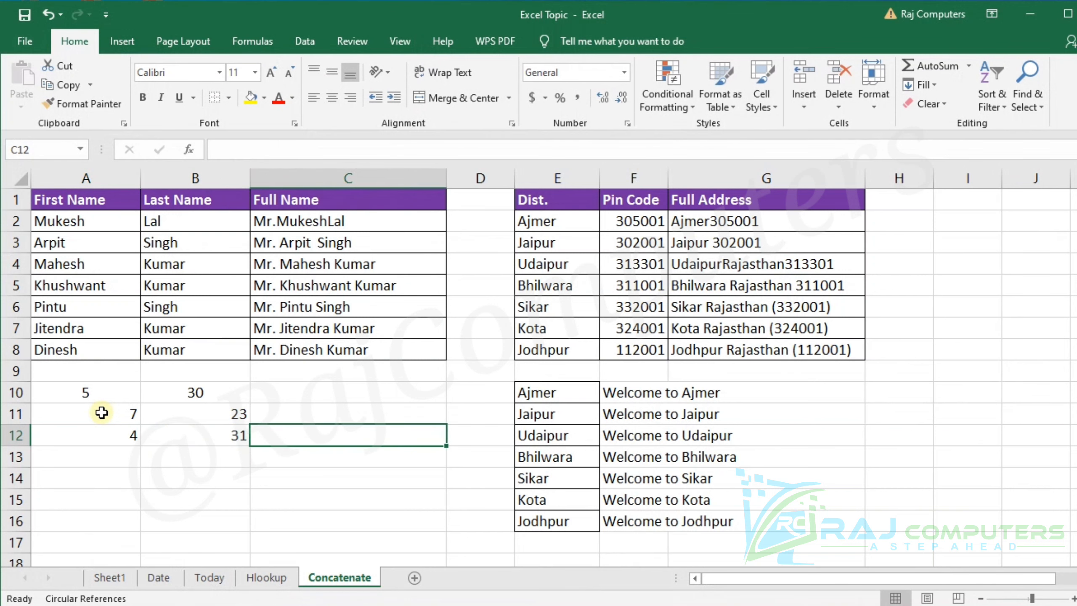
Center the numbers in A10:B12 horizontally
drag(86, 393, 191, 435)
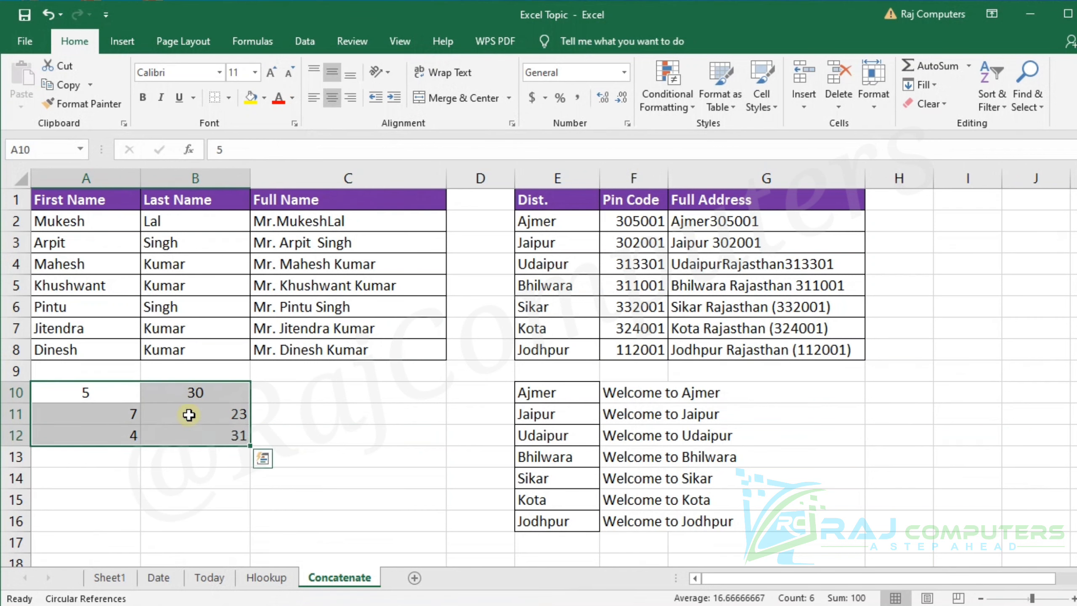
click(325, 99)
click(332, 97)
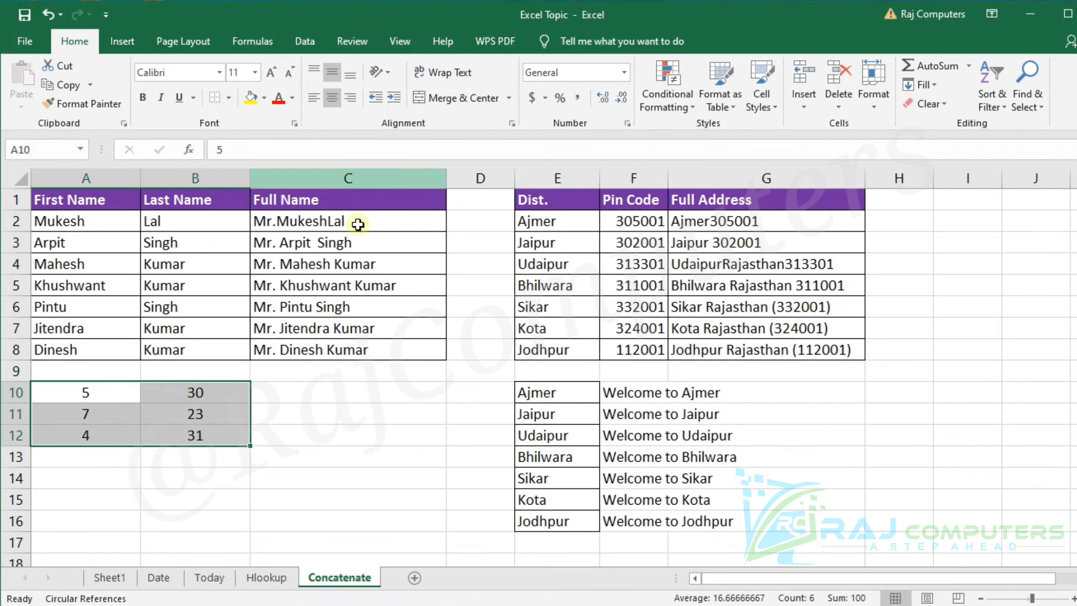
click(286, 407)
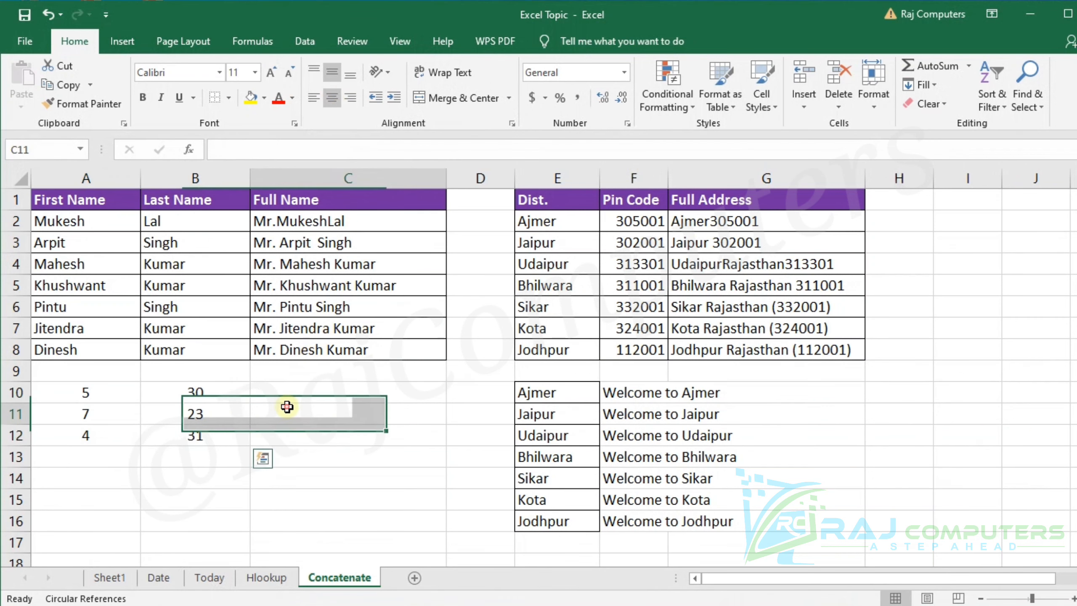
Enter a CONCATENATE formula in C10 that joins A10 and B10 with a colon between them
click(319, 396)
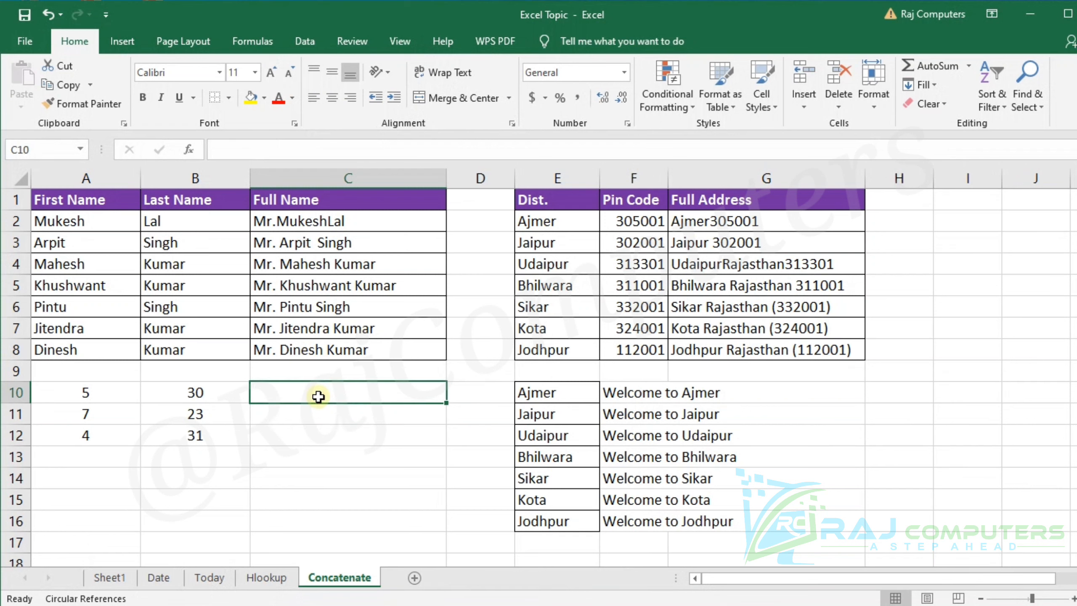
text(=con)
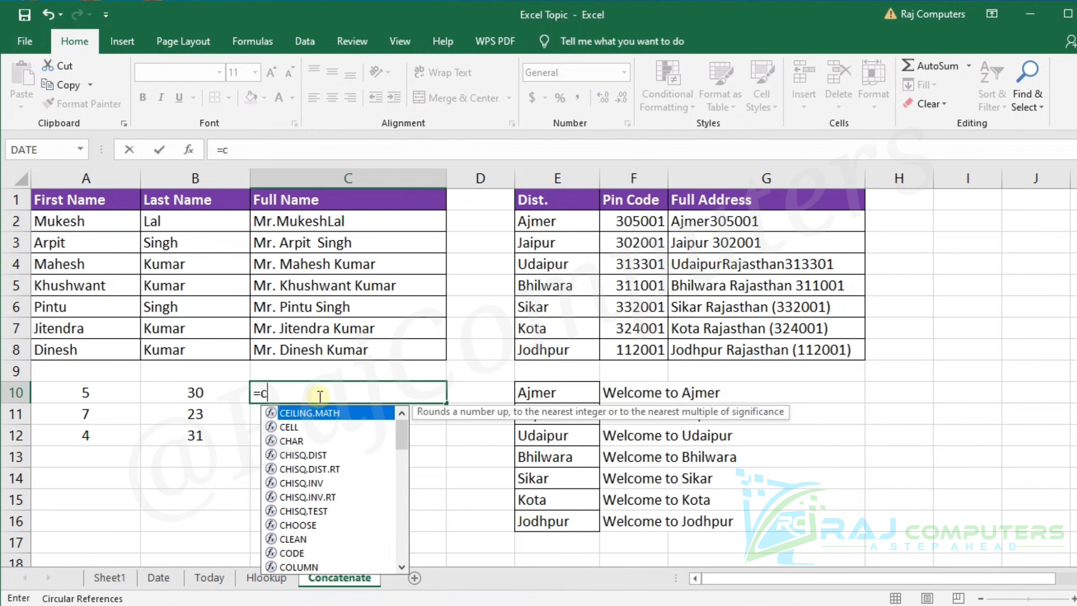
key(Down)
key(Down)
key(Down)
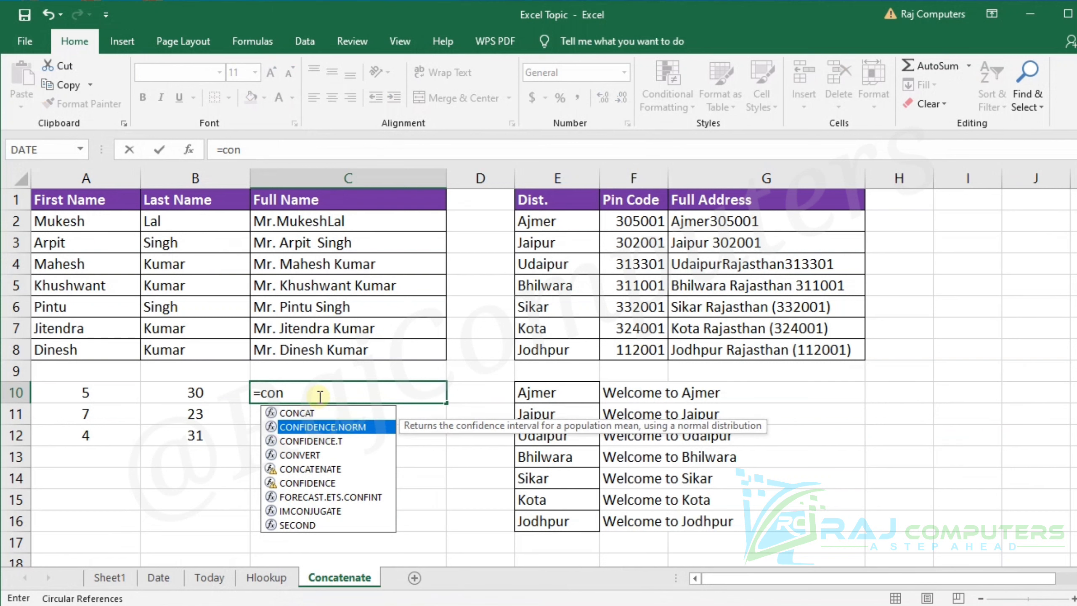
key(Down)
key(Tab)
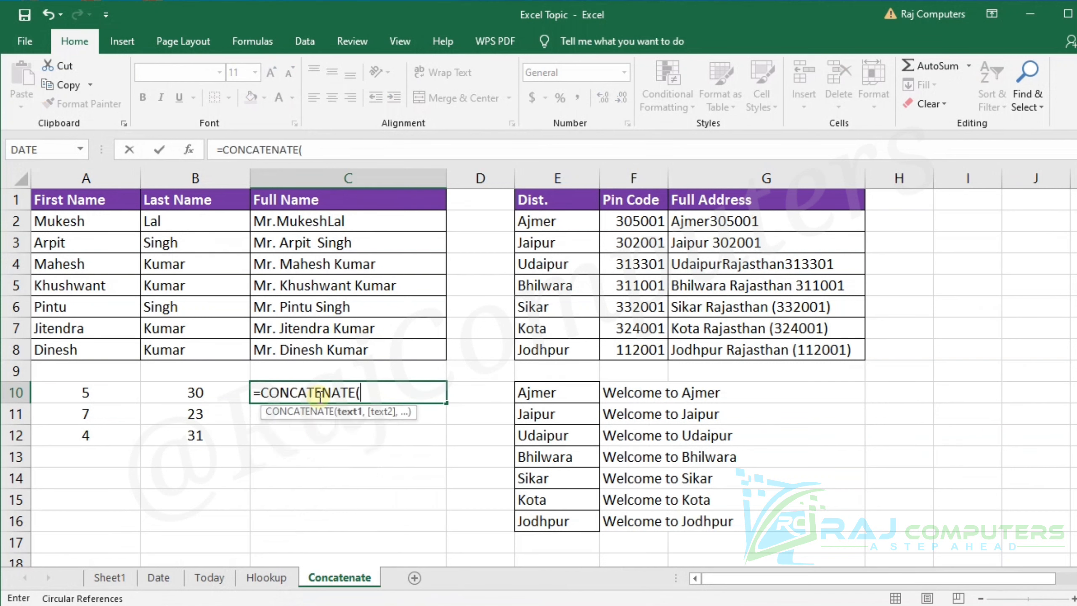
click(88, 393)
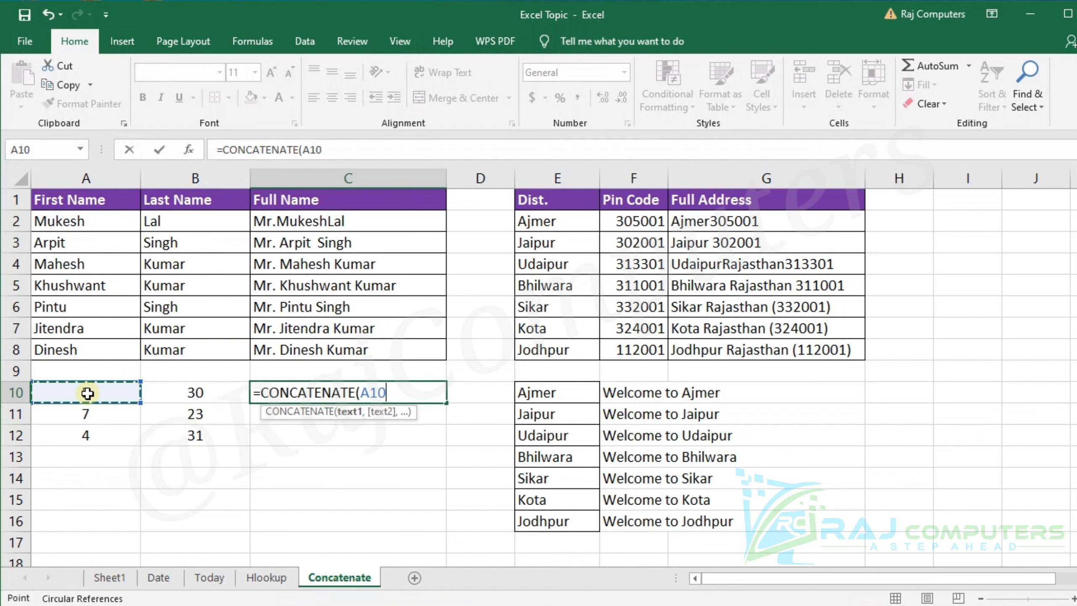
text(,)
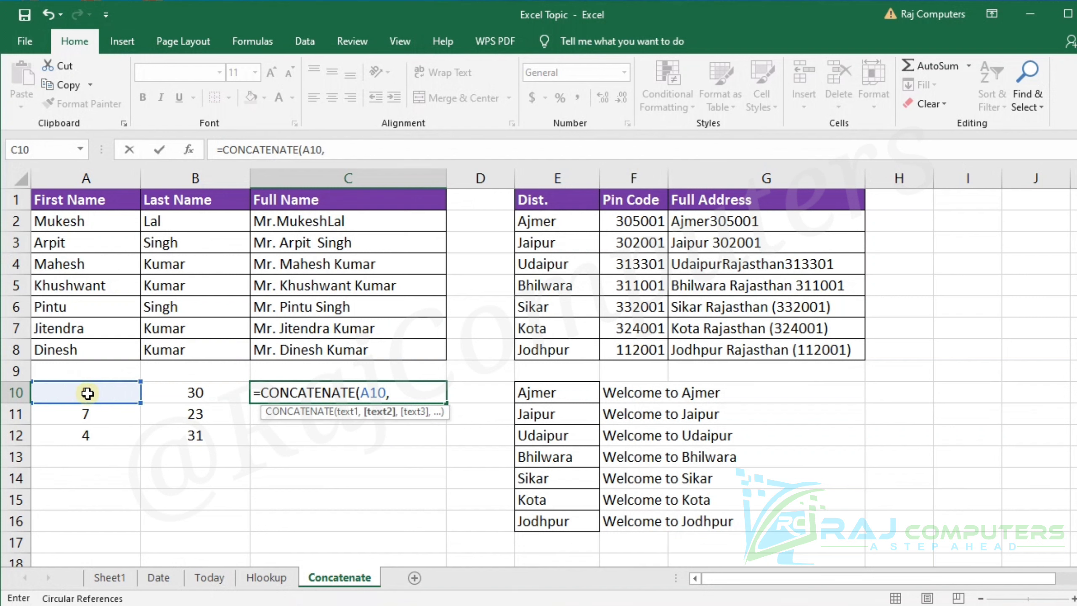
text(")
text(:",)
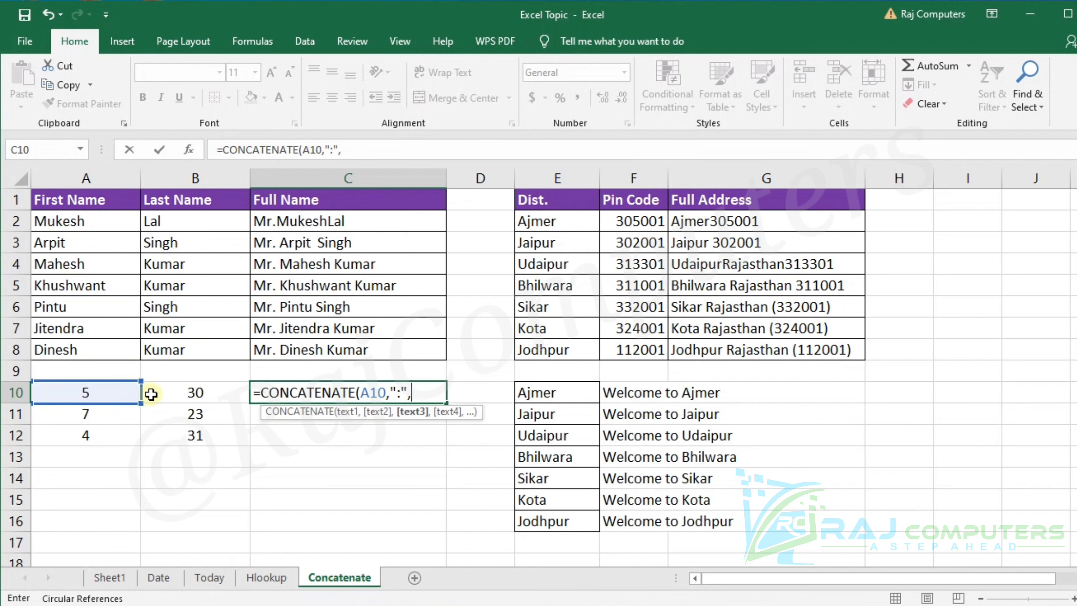
click(173, 394)
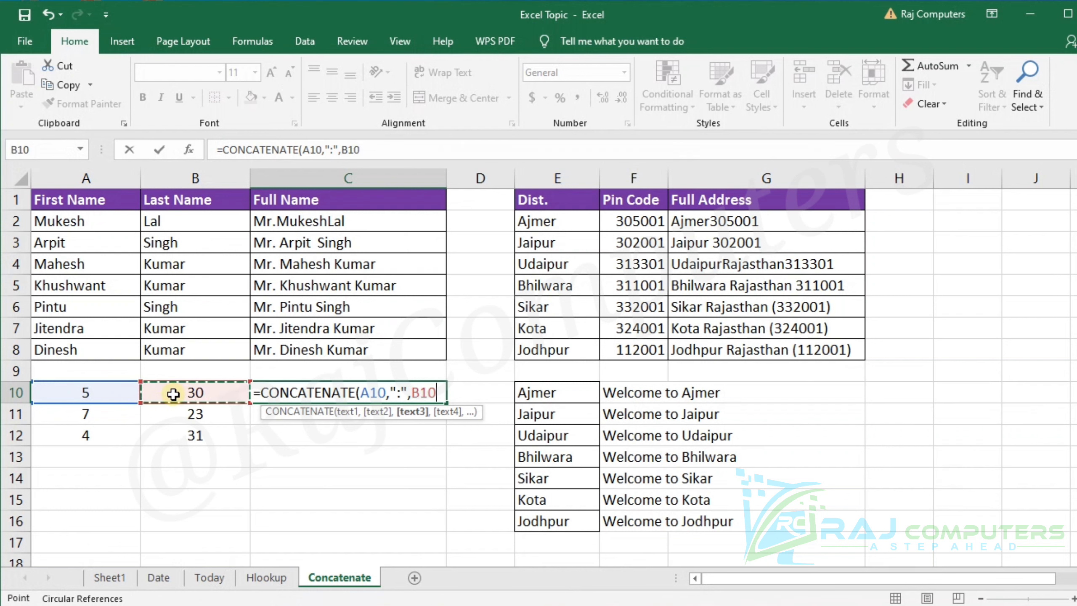
text(,)
key(BackSpace)
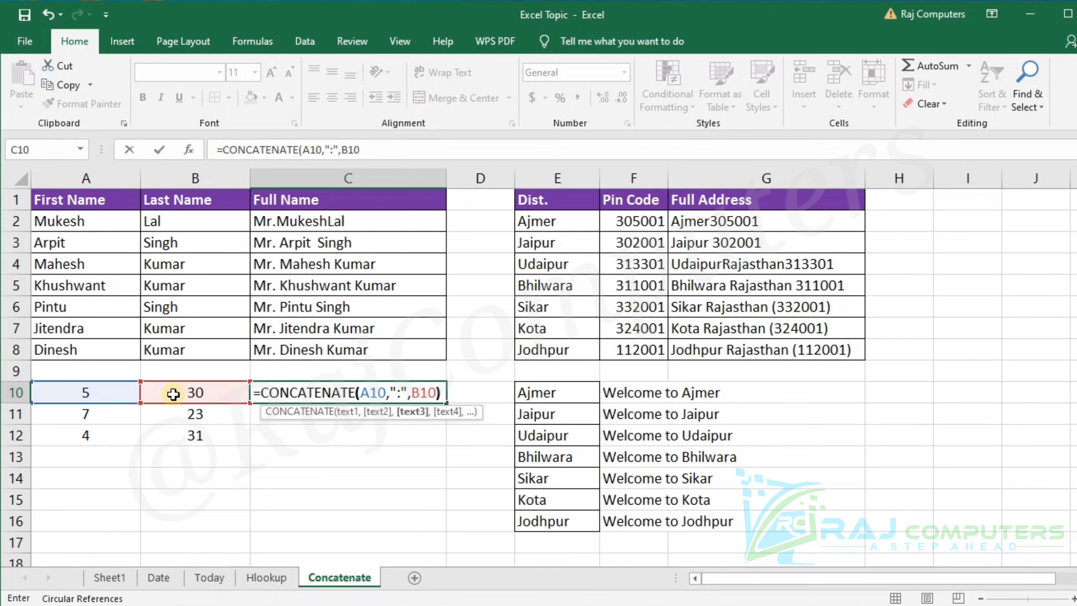
text())
key(Return)
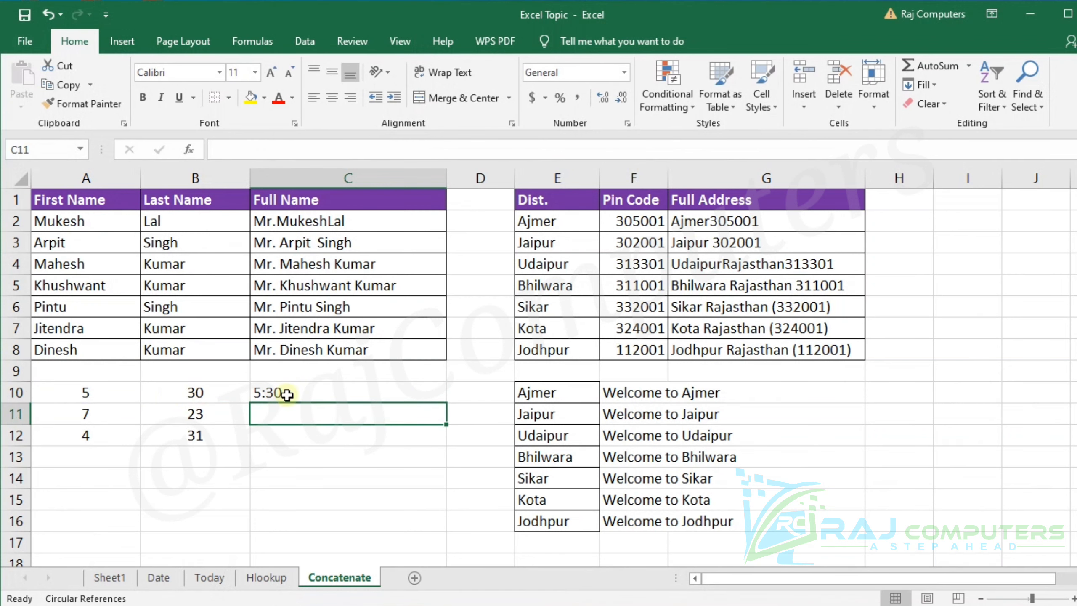
click(313, 396)
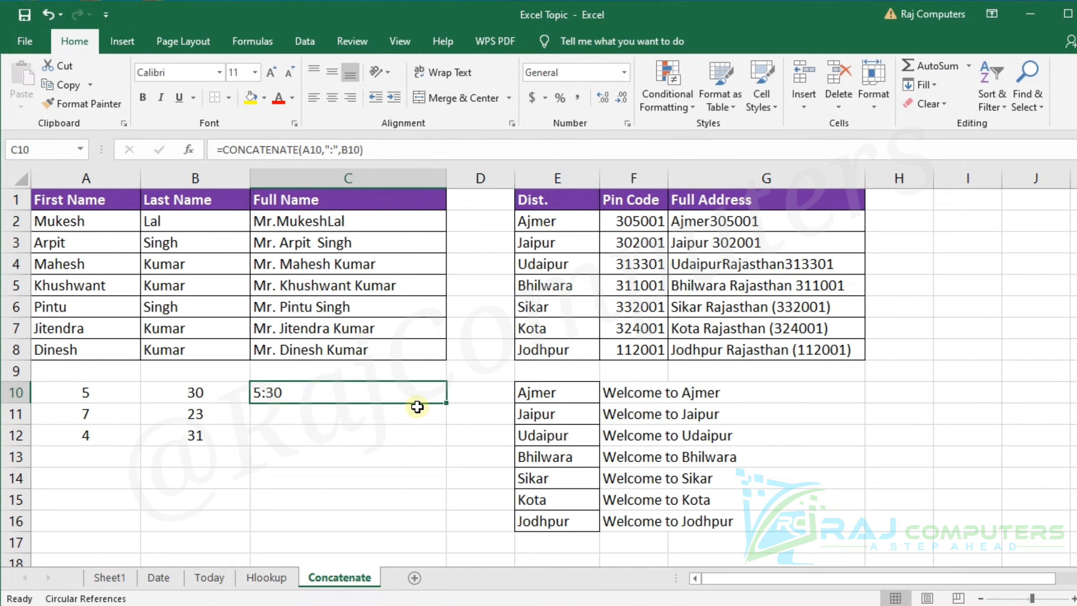
Enter =CONCATENATE(A11,":",B11," ","AM") in C11 to join the two numbers as a time with AM
click(343, 414)
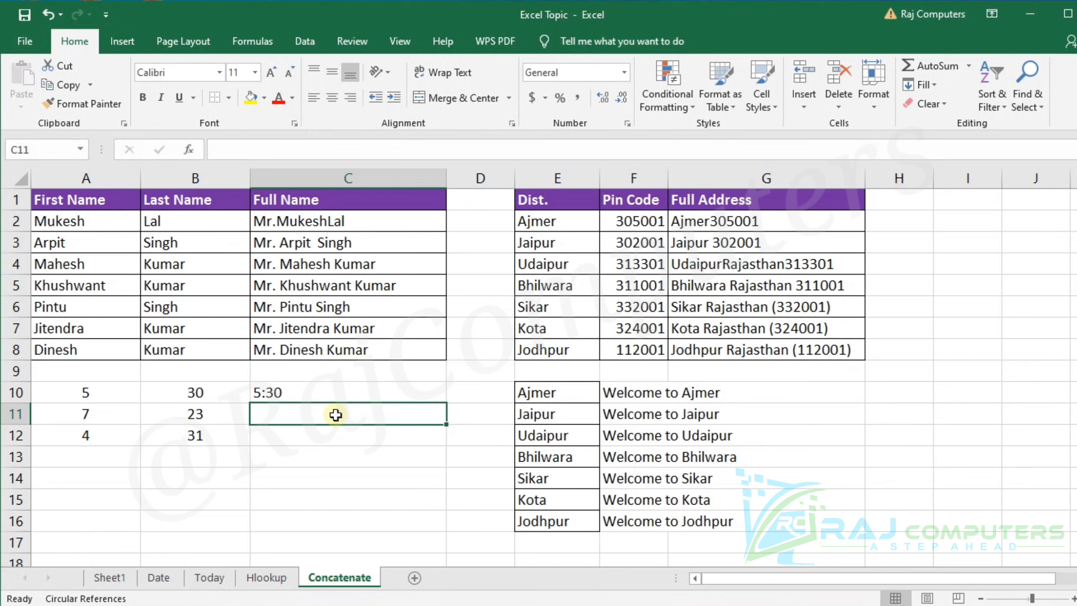
text(=)
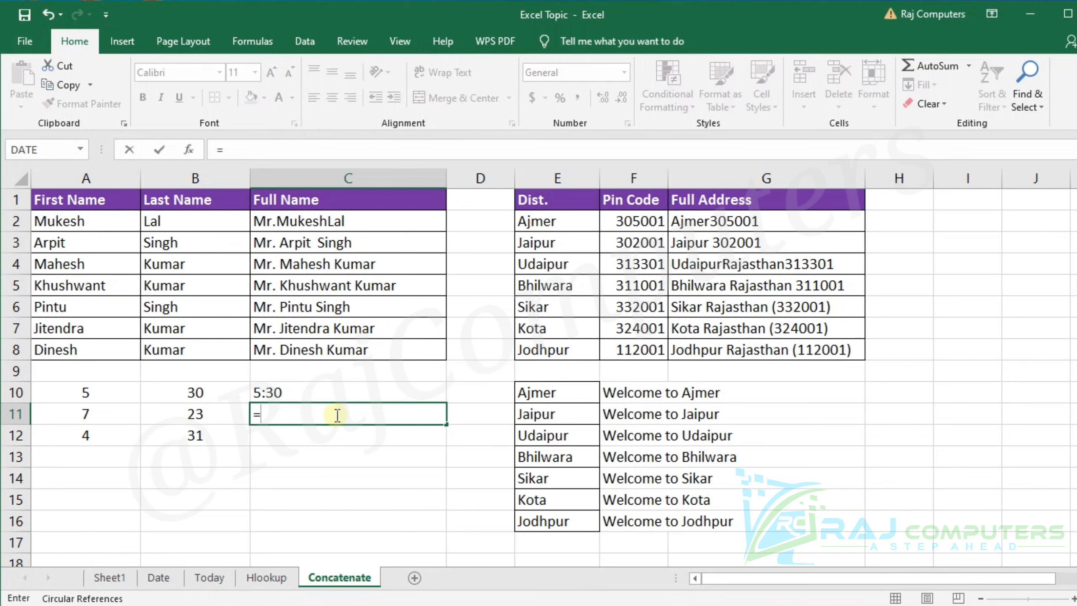
text(cont)
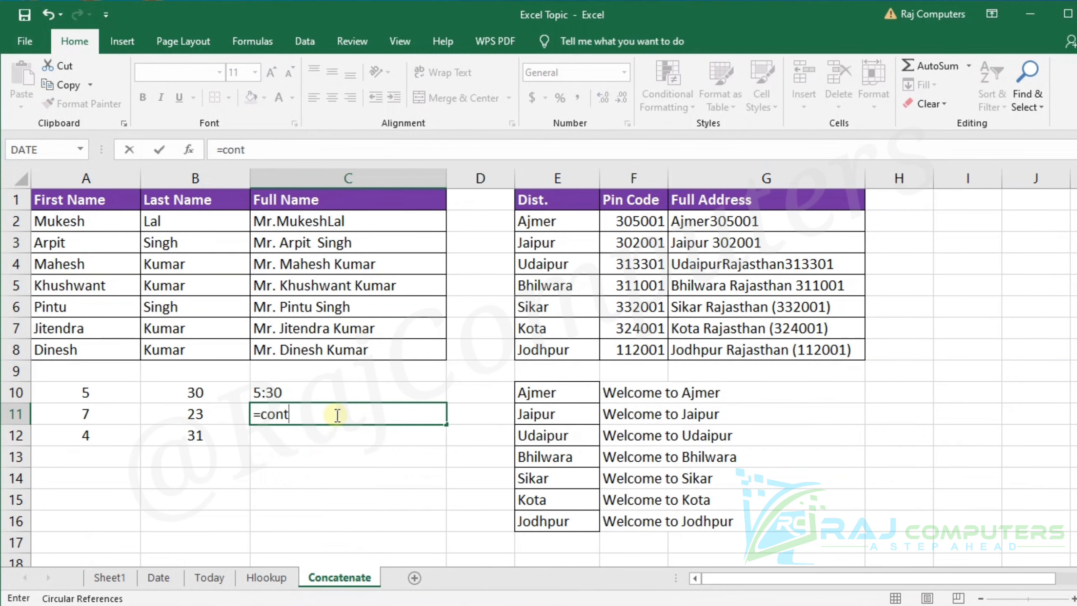
key(BackSpace)
text(c)
key(Down)
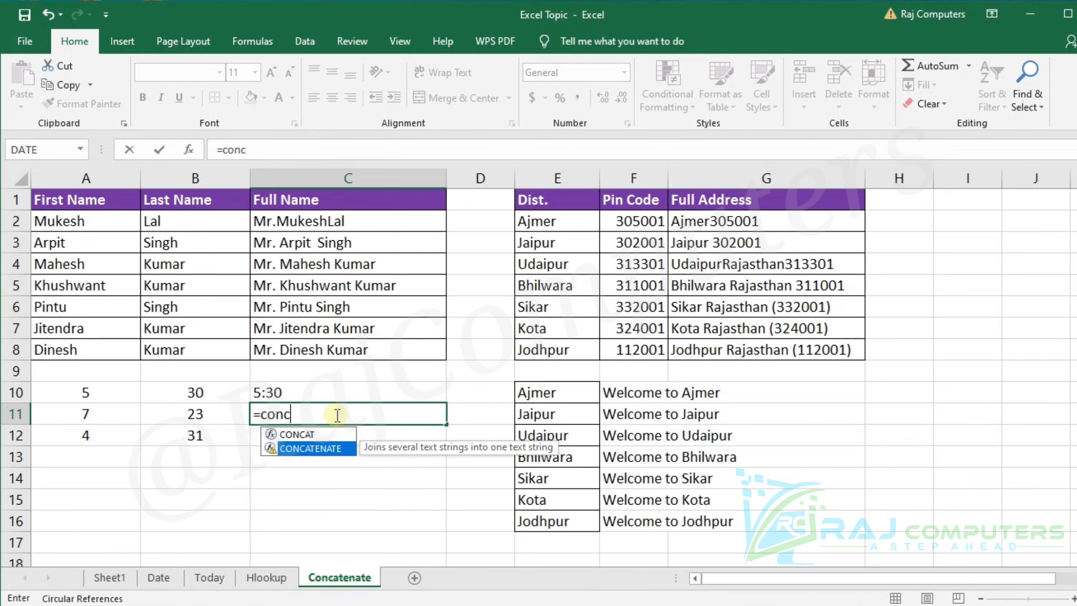
key(Tab)
click(93, 413)
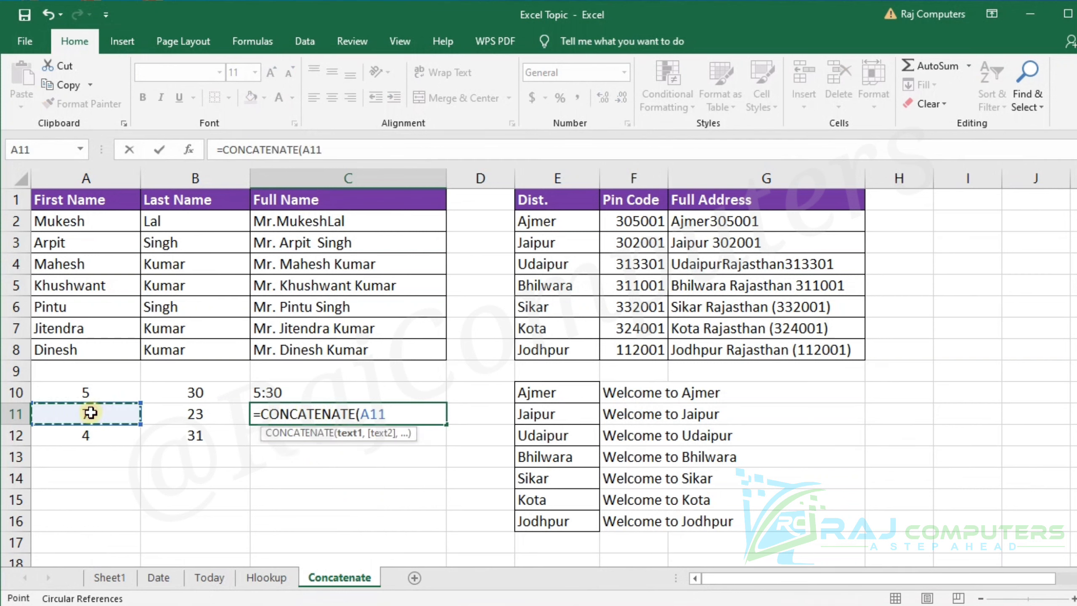
text(,)
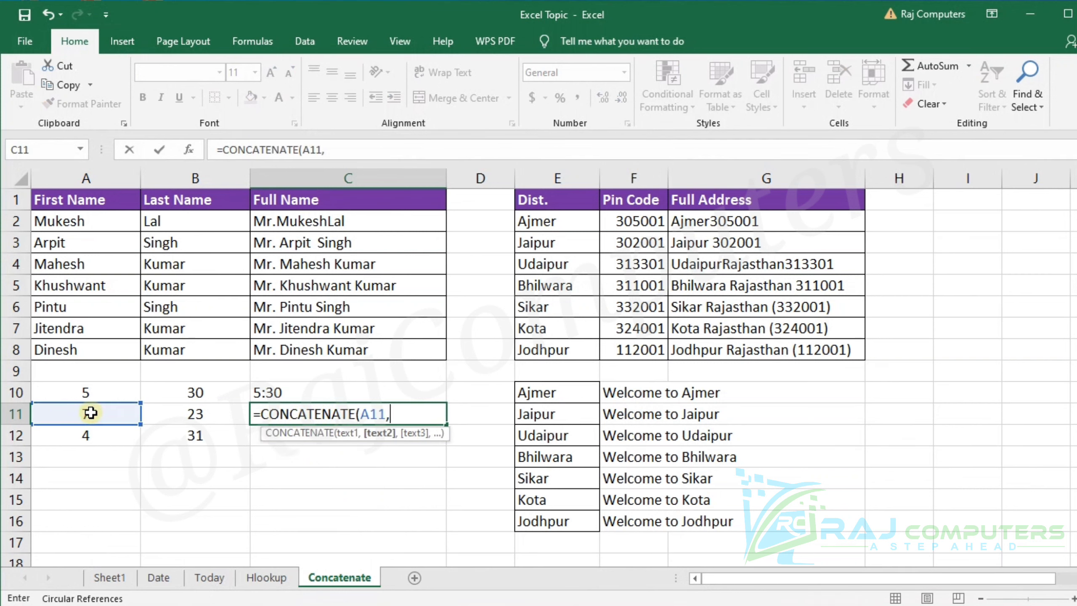
text(":",)
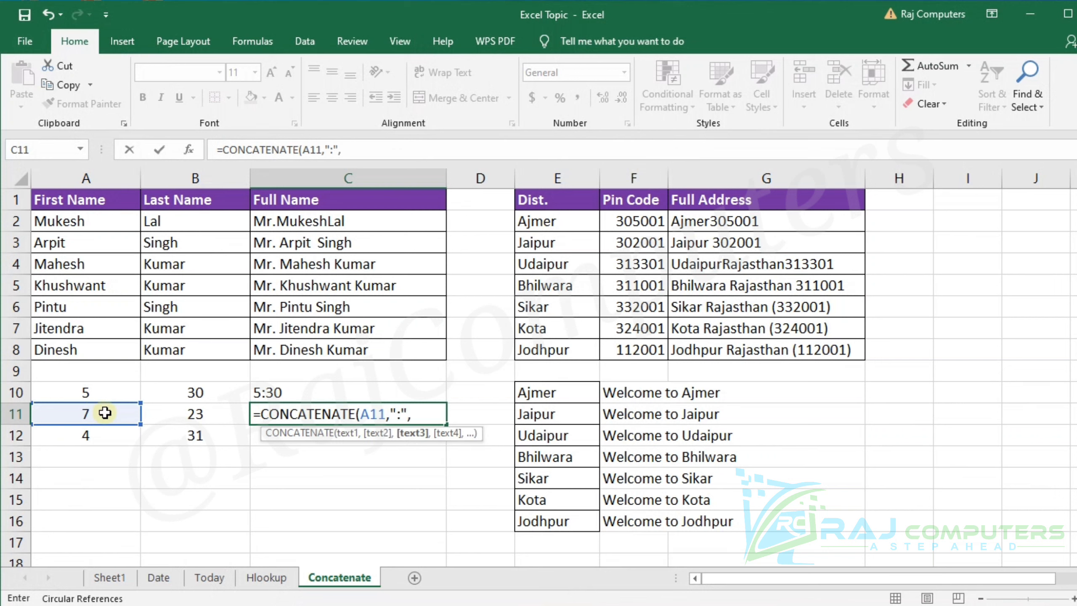
click(185, 416)
text(,)
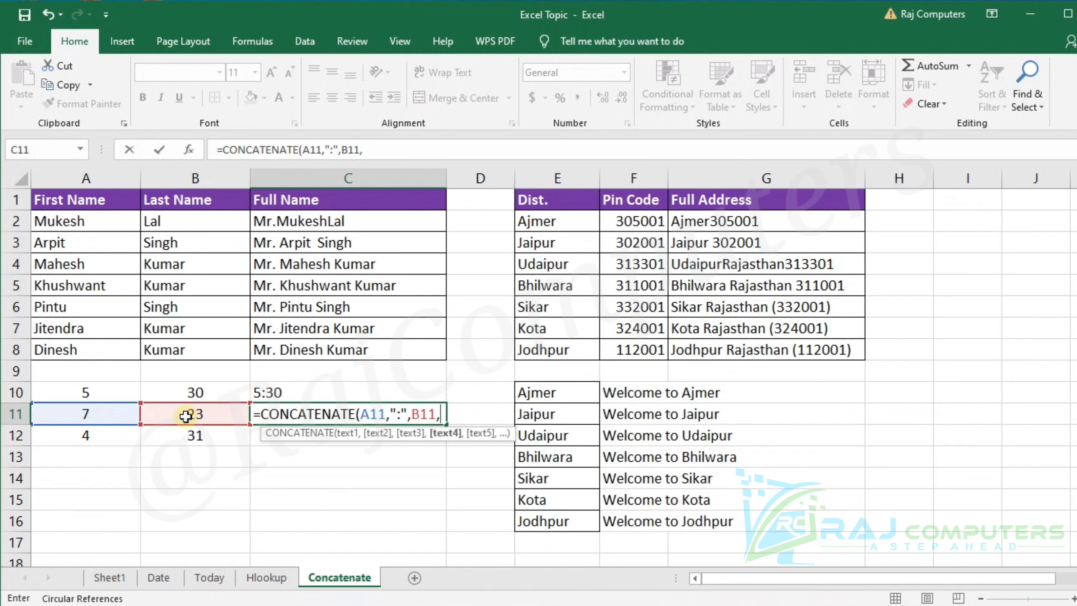
text(" ",")
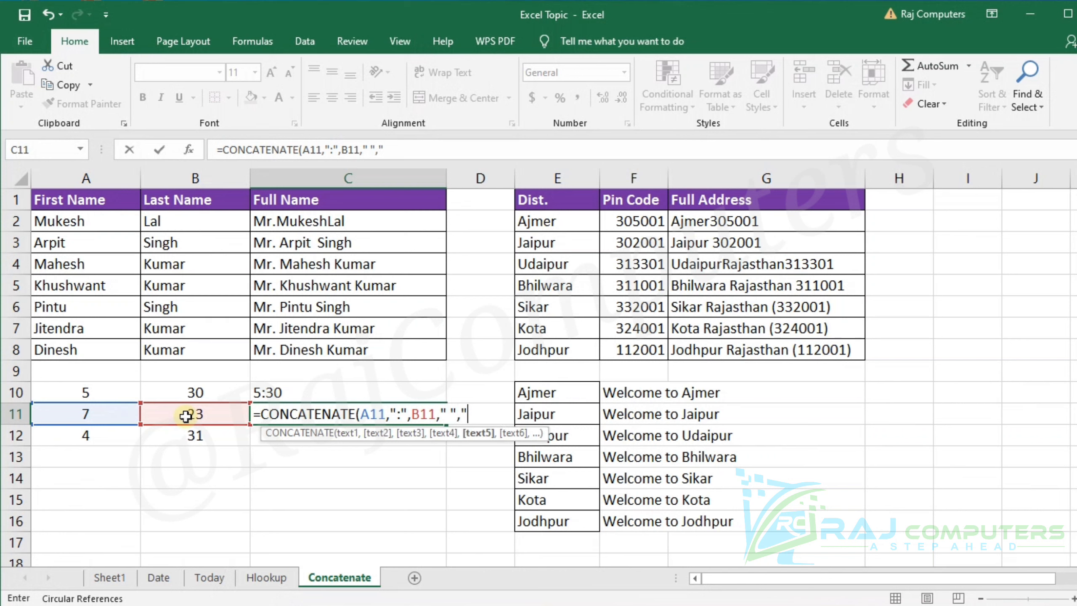
text(AM")
text())
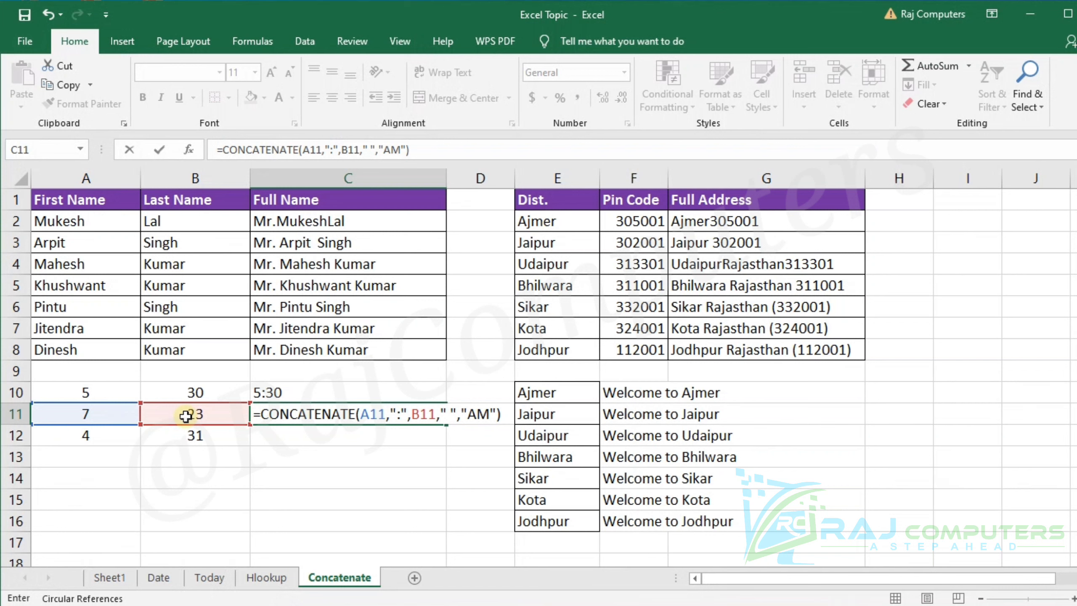
key(Return)
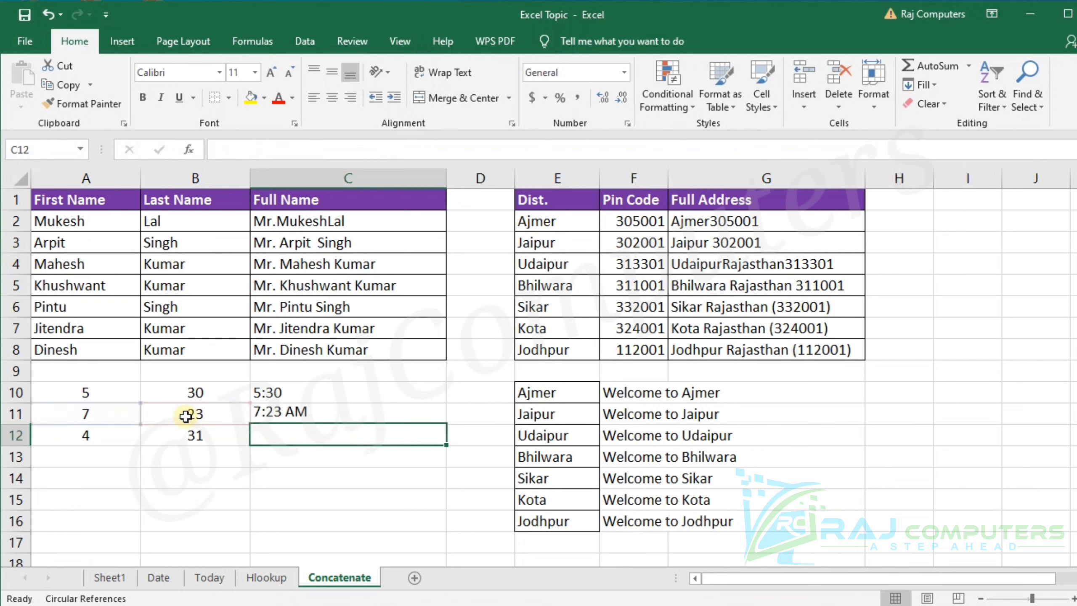
Fill the AM time formula from C11 down to C12
click(282, 419)
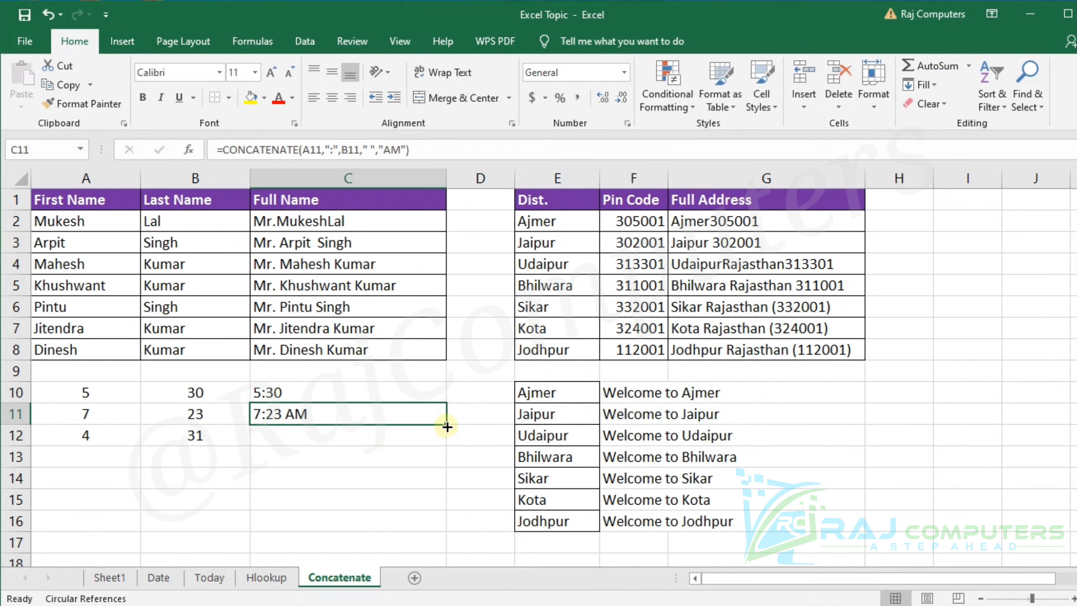
drag(446, 425, 447, 442)
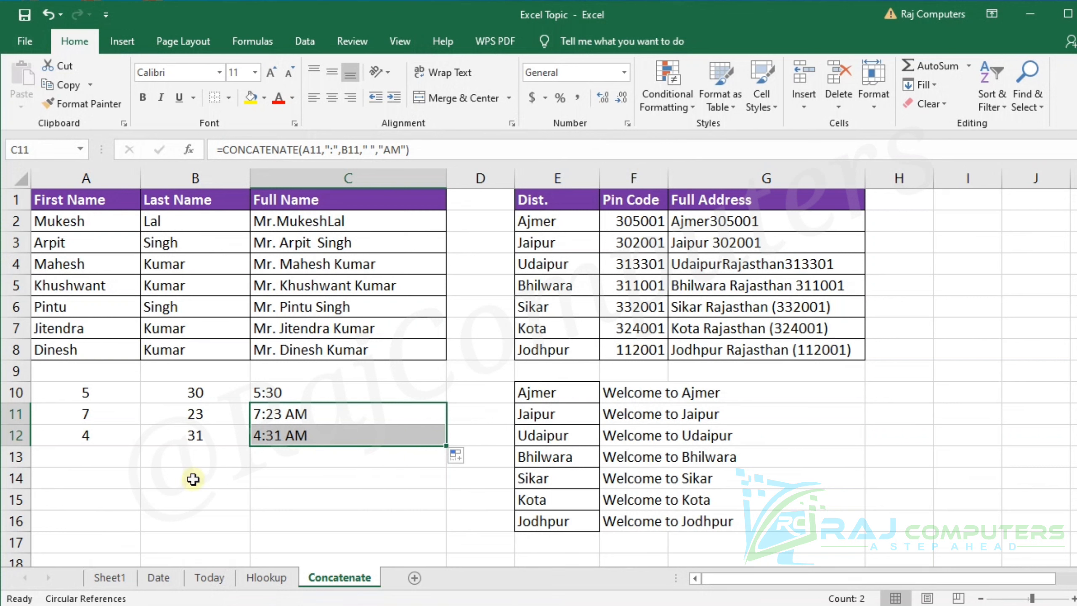
Enter Apple in cell A14 and Orange in cell B14
click(63, 475)
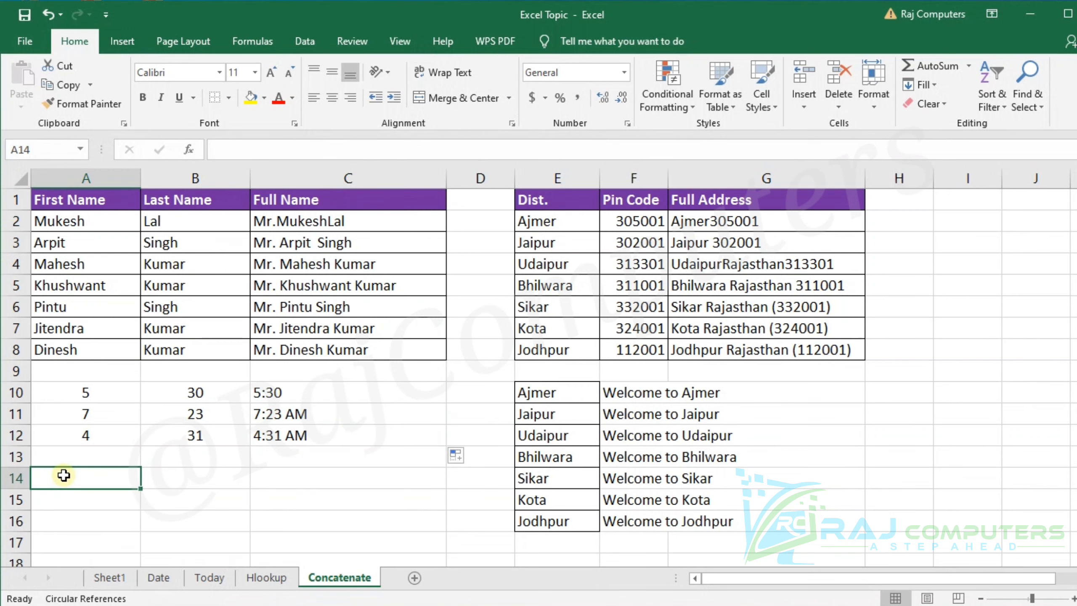
text(Apple)
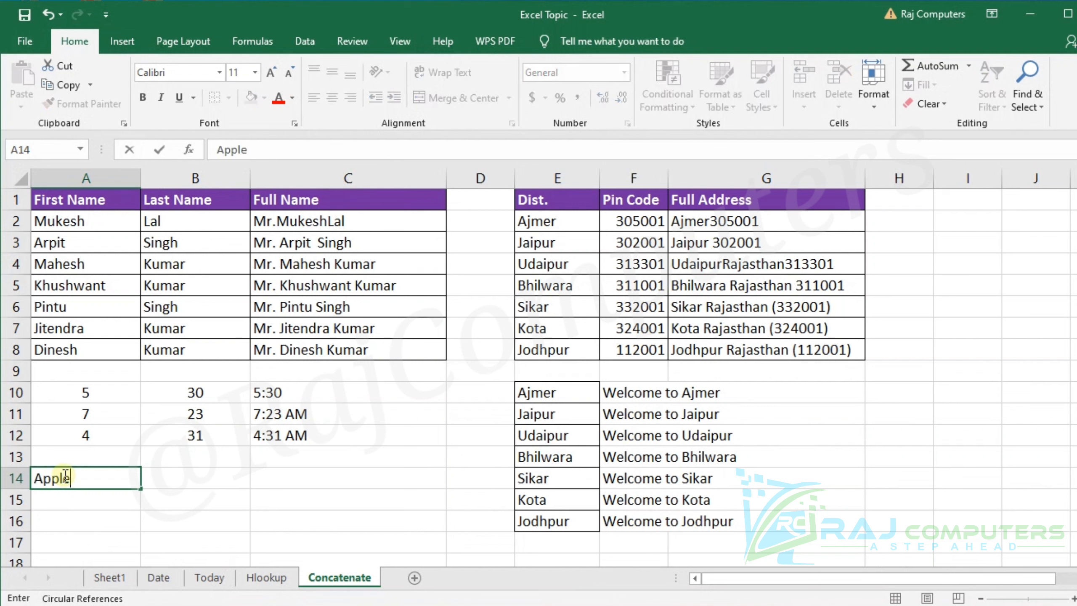
key(Tab)
text(O)
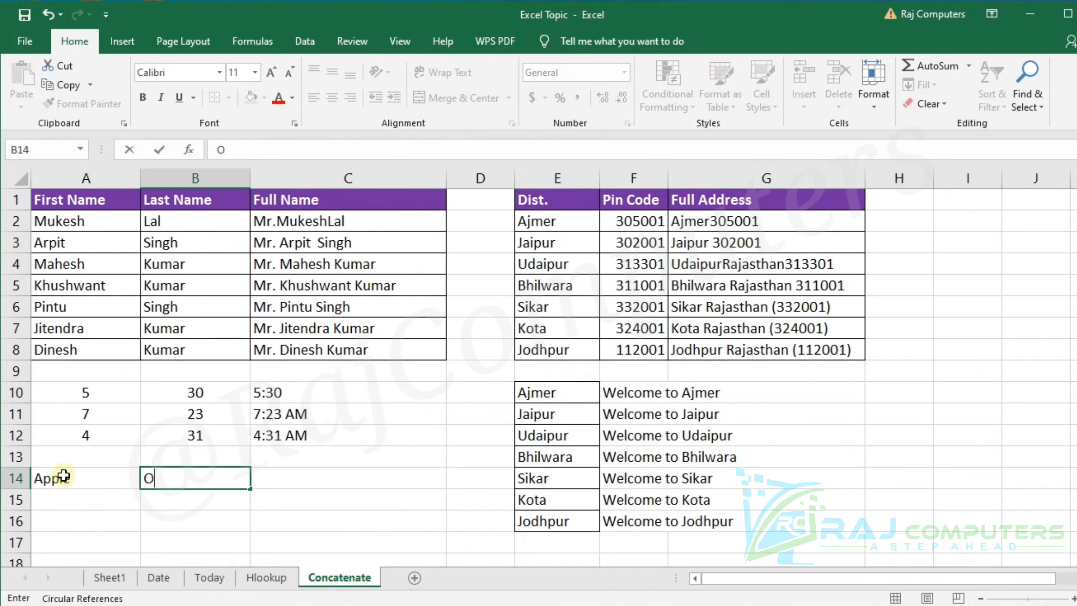
text(range)
key(Tab)
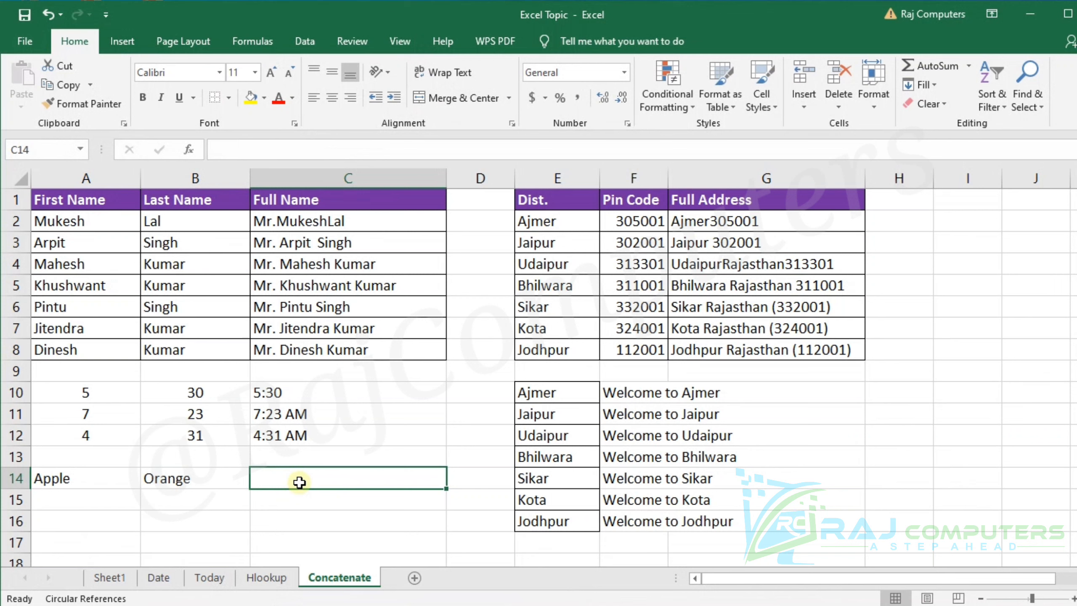
Enter a CONCATENATE formula in C14 that joins A14 and B14 without a separator
text(=)
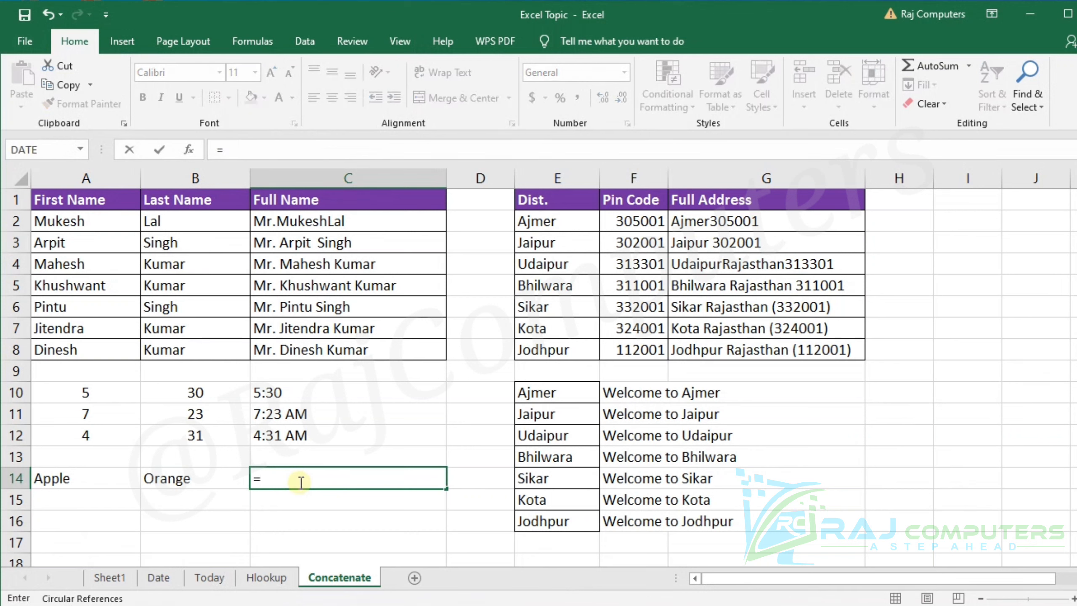
text(con)
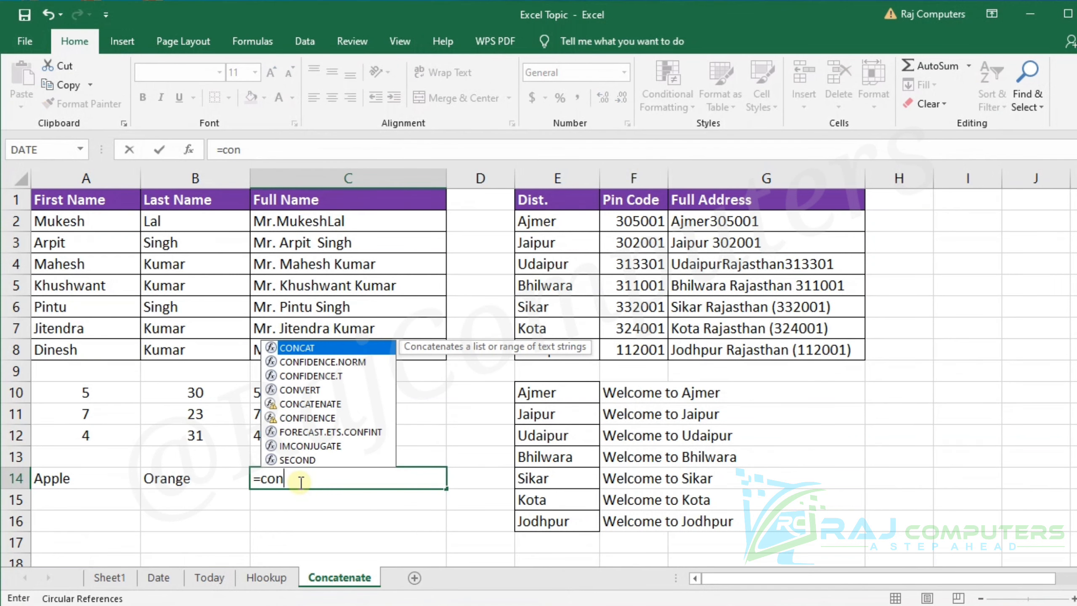
text(c)
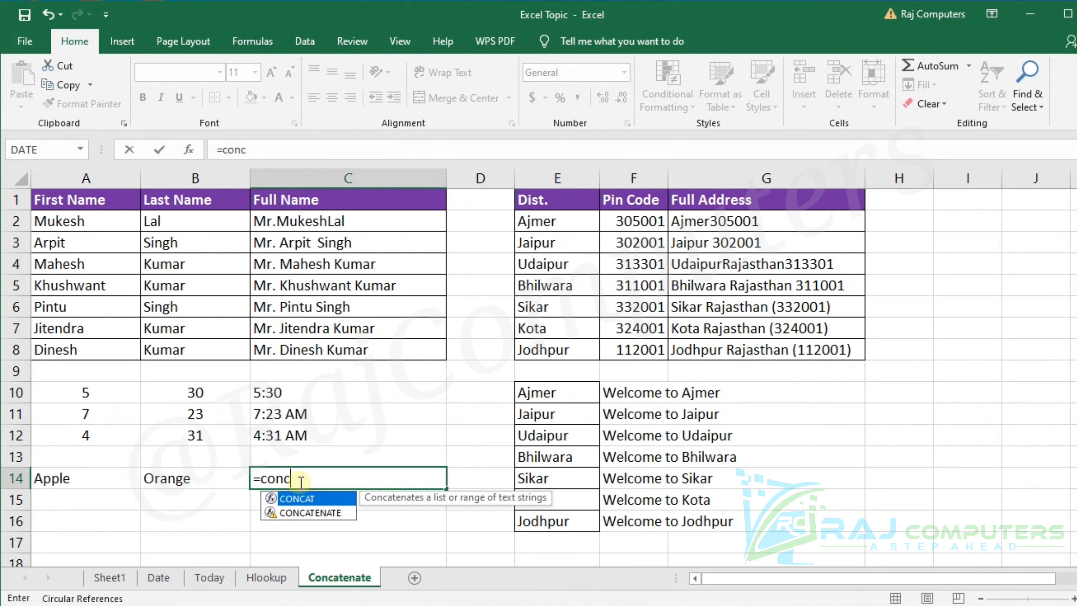
click(323, 512)
double_click(323, 512)
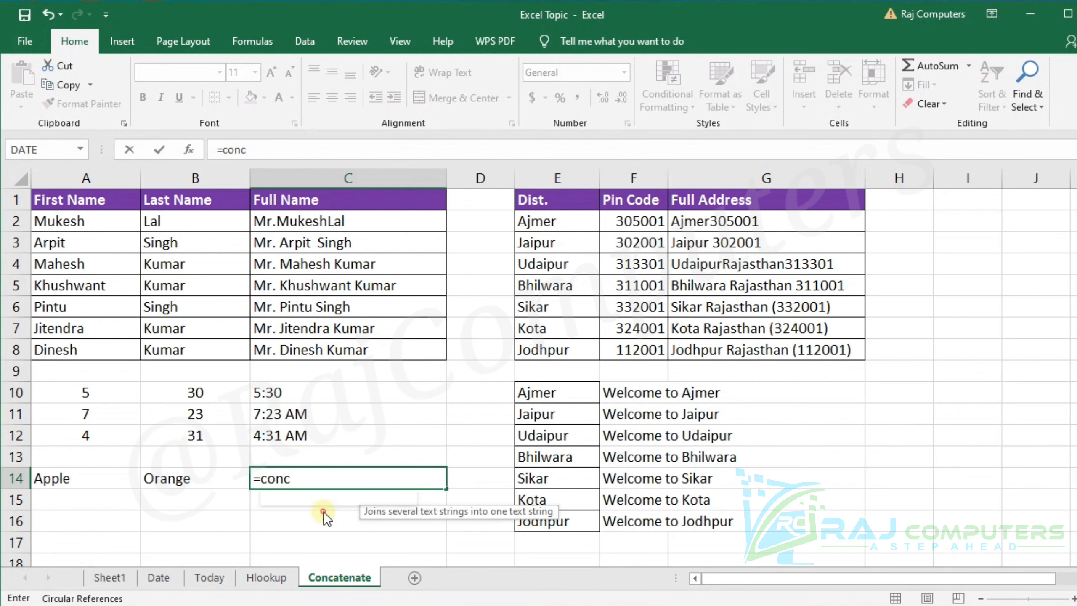
click(76, 477)
text(,)
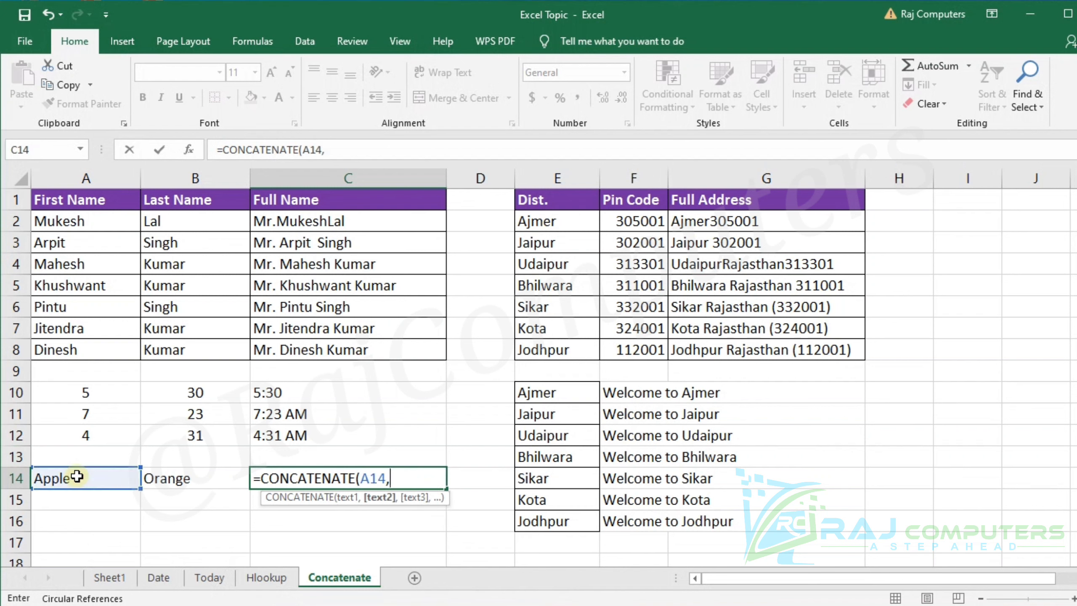
click(164, 478)
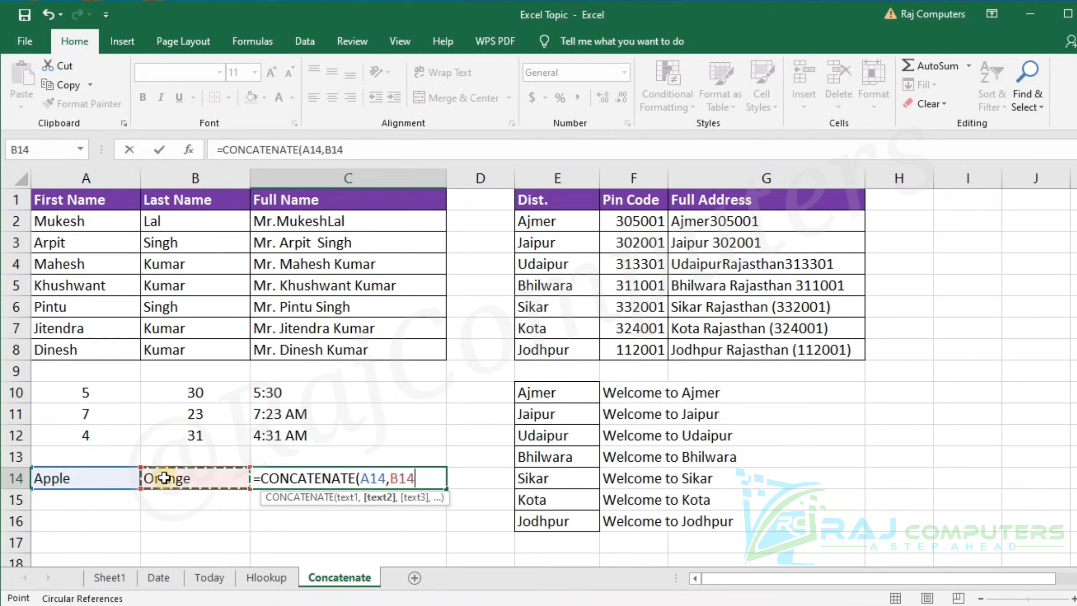
text())
key(Return)
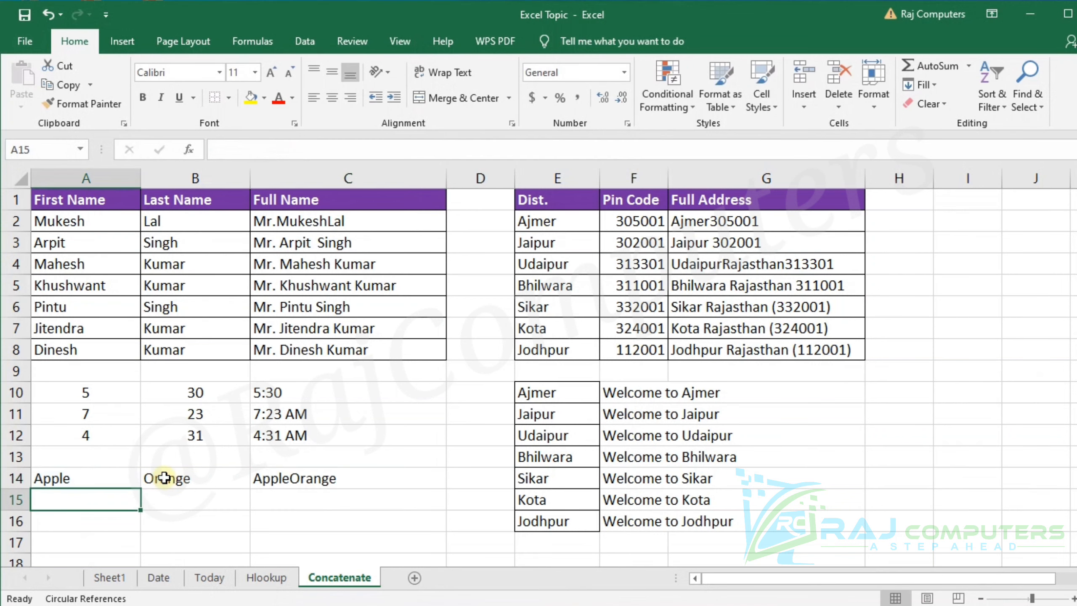
Edit the CONCATENATE formula in C14 to put a space, " ", between A14 and B14
click(342, 481)
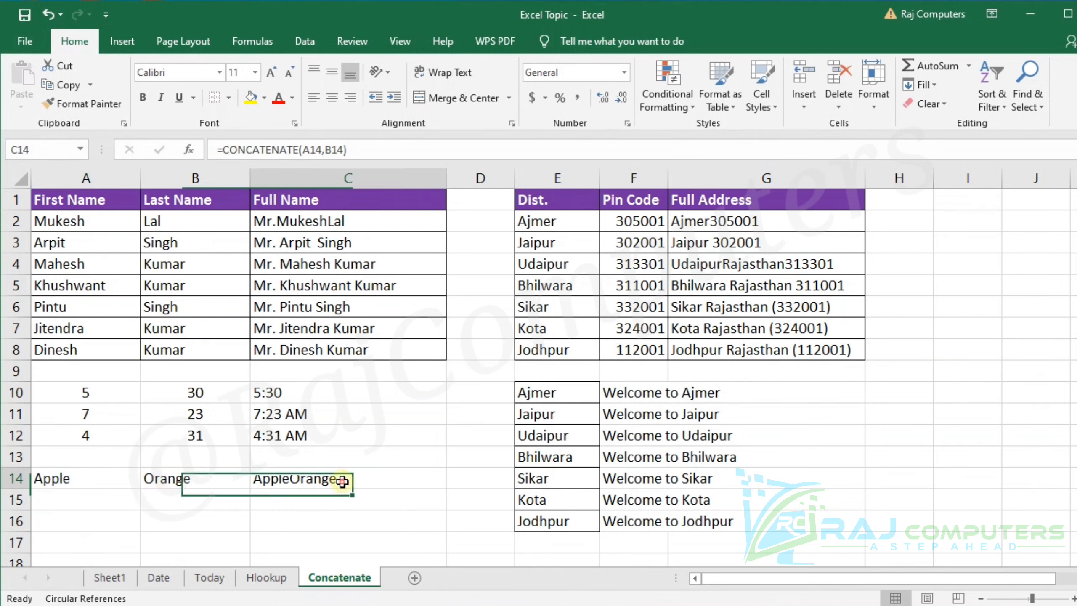
click(332, 149)
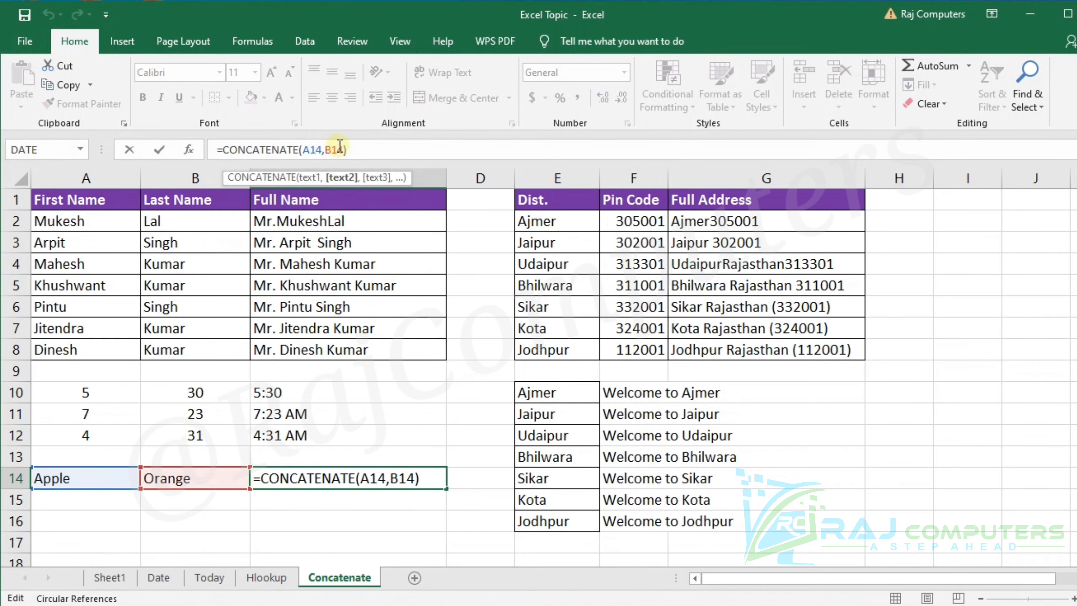
text(" ")
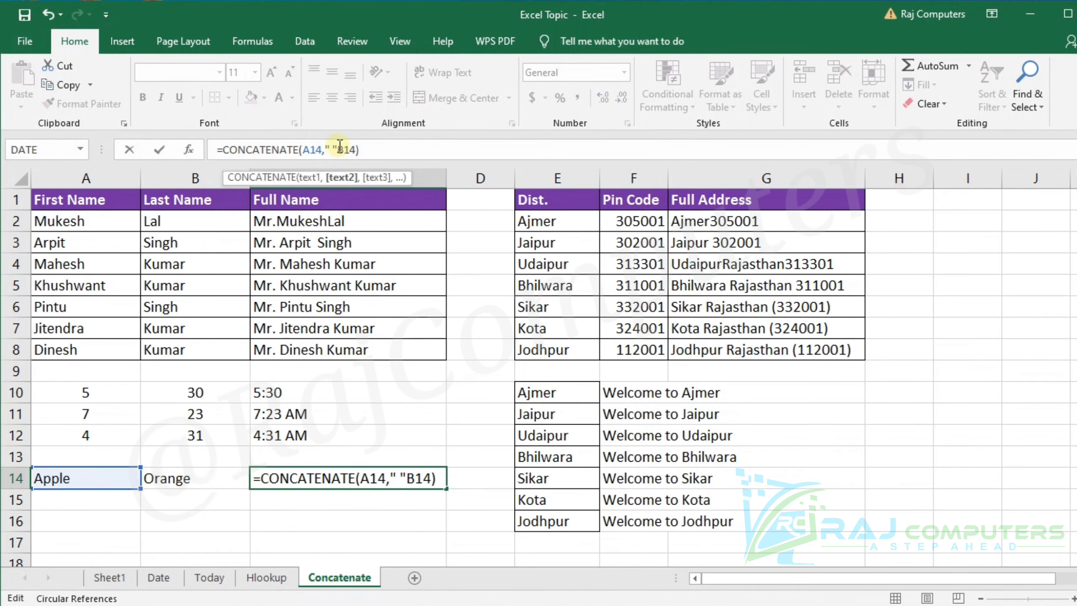
text(,)
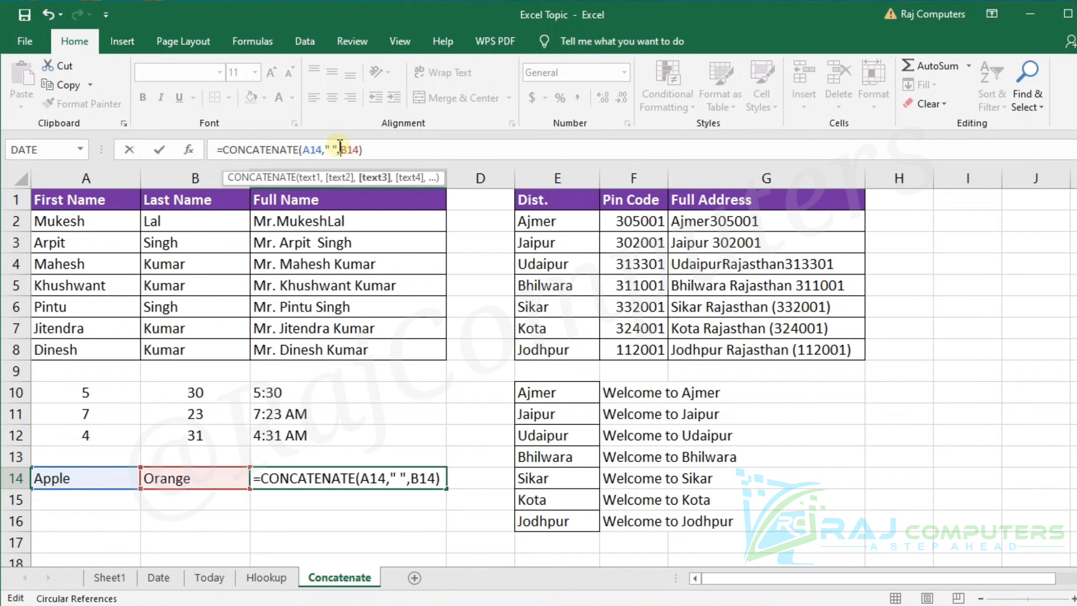
key(Return)
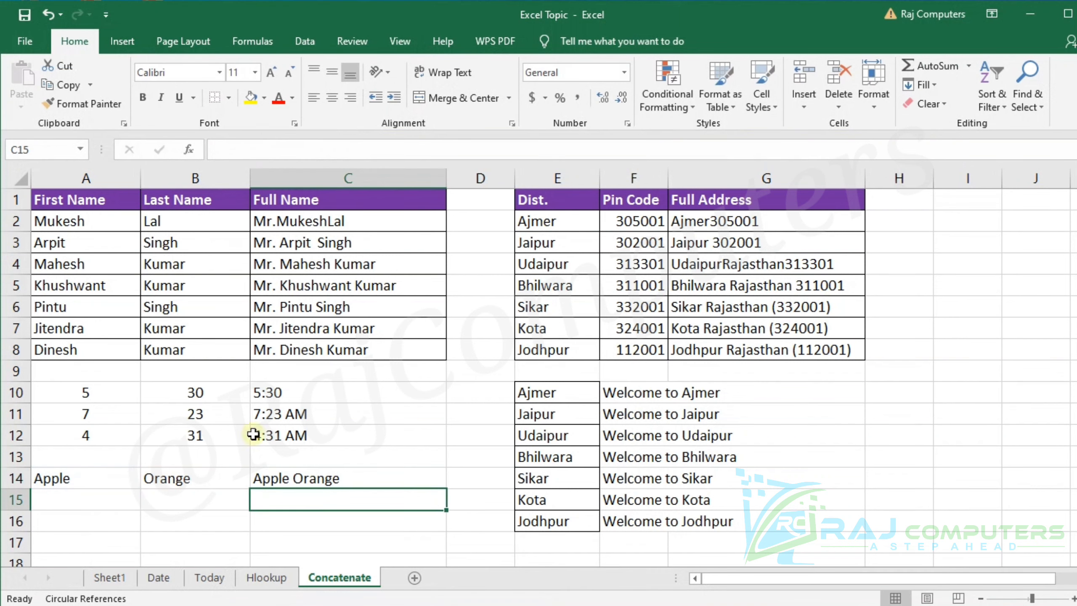
Replace the space separator in the C14 formula with a comma, giving =CONCATENATE(A14,",",B14)
click(322, 479)
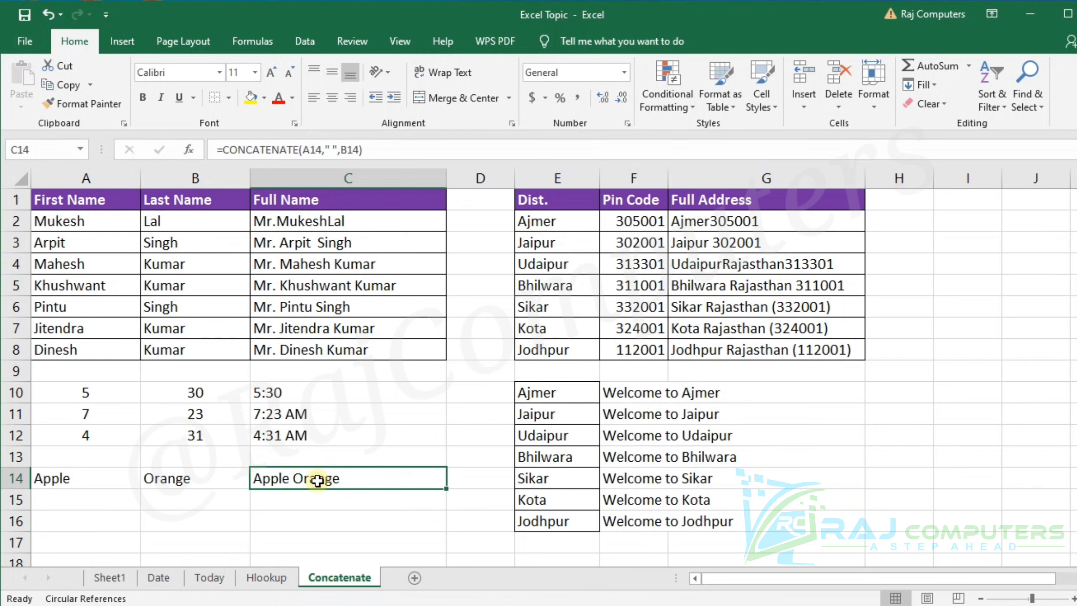
click(338, 149)
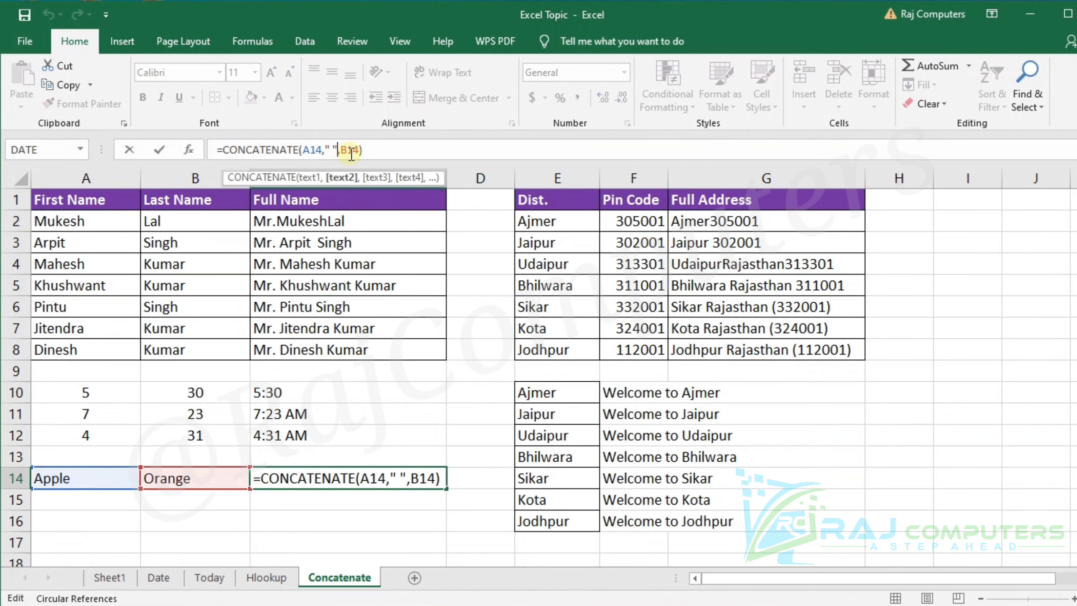
key(BackSpace)
key(BackSpace)
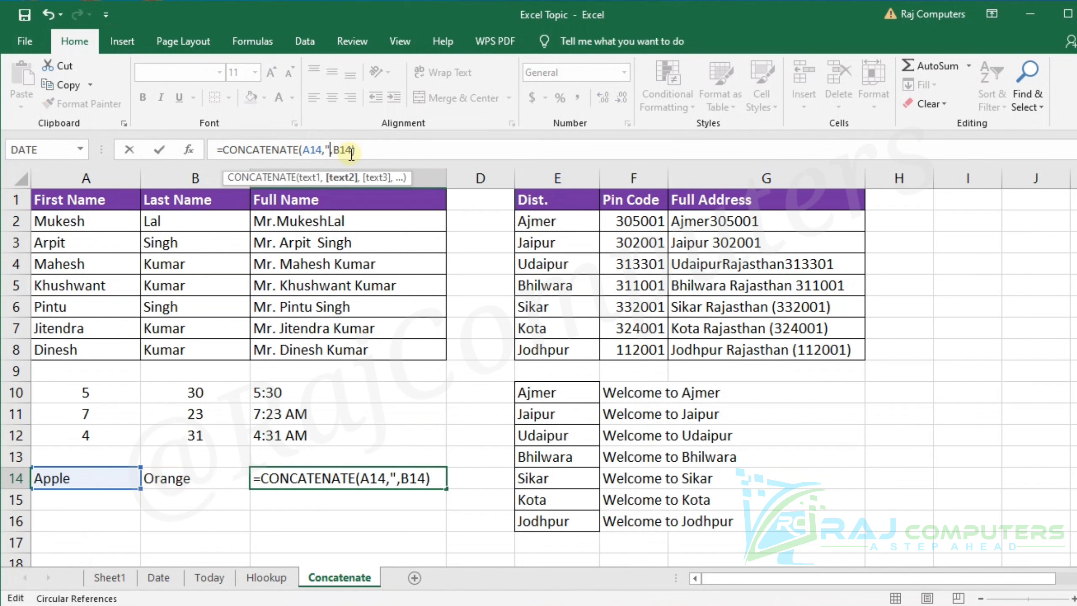
text(,",)
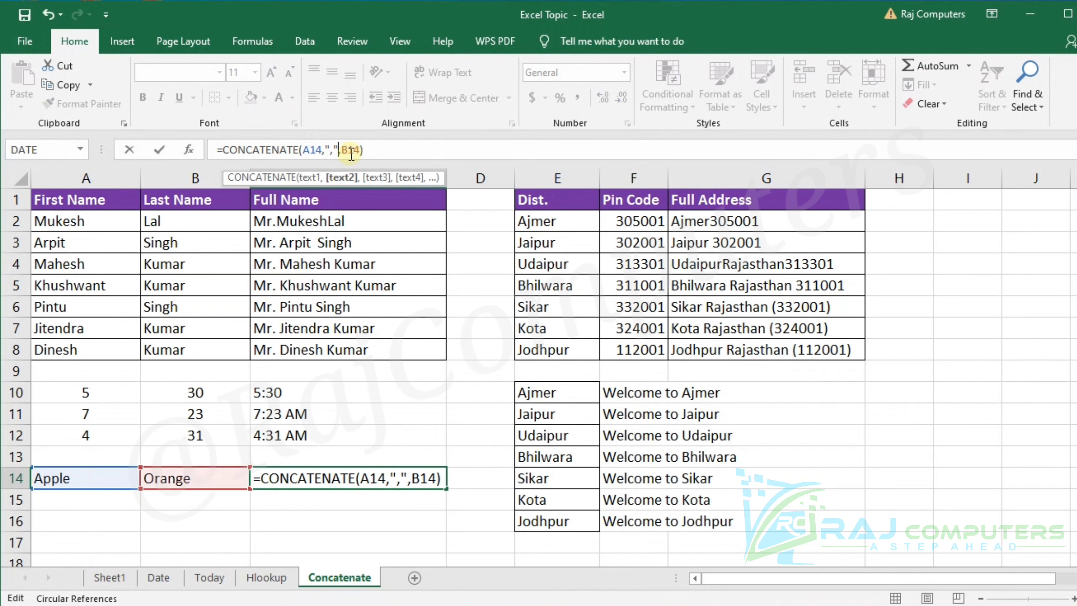
key(Return)
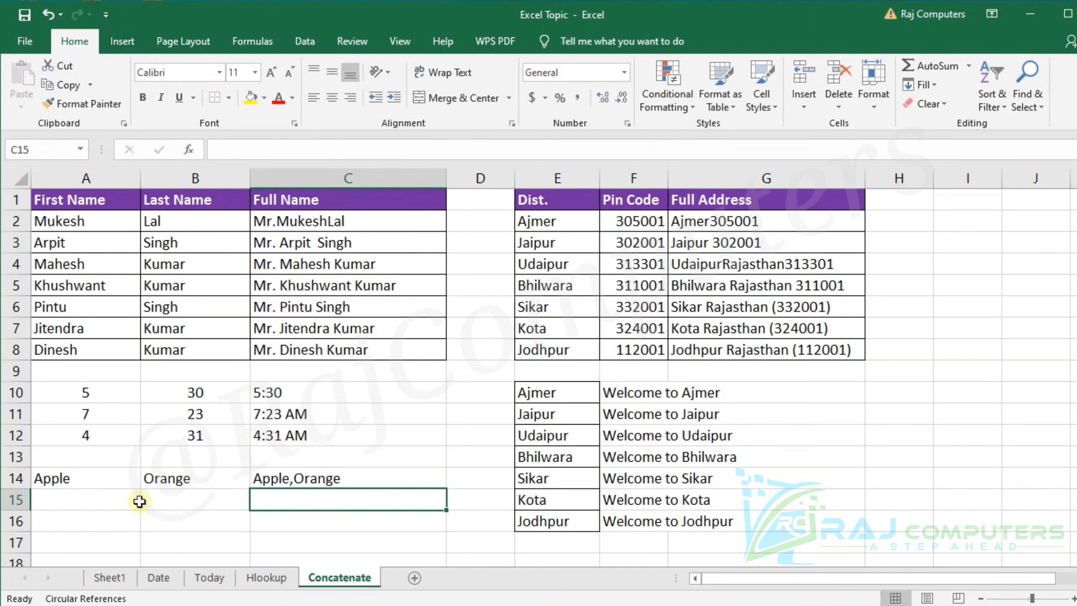
Enter Red in A15 and Blue in B15, and fill the comma-separated formula from C14 down to C15
click(120, 502)
text(Red)
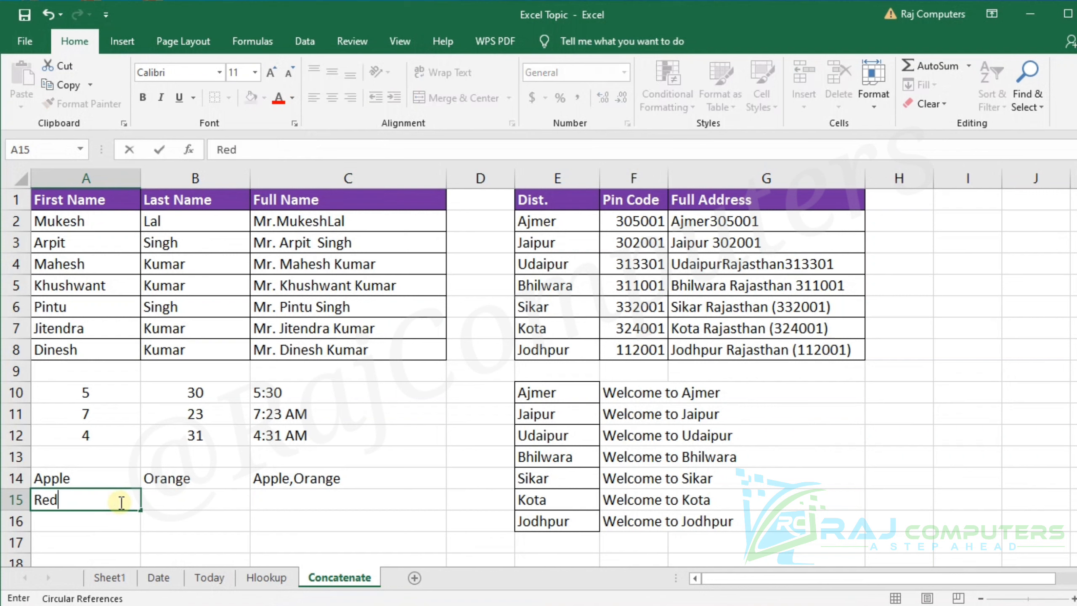
key(Tab)
text(Blue)
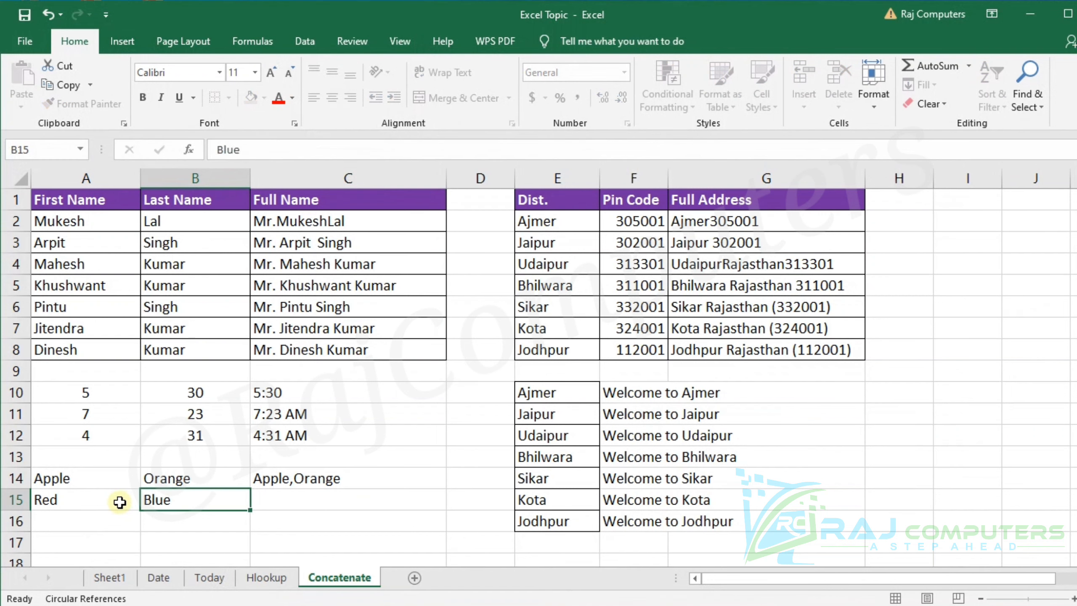
key(Tab)
click(405, 488)
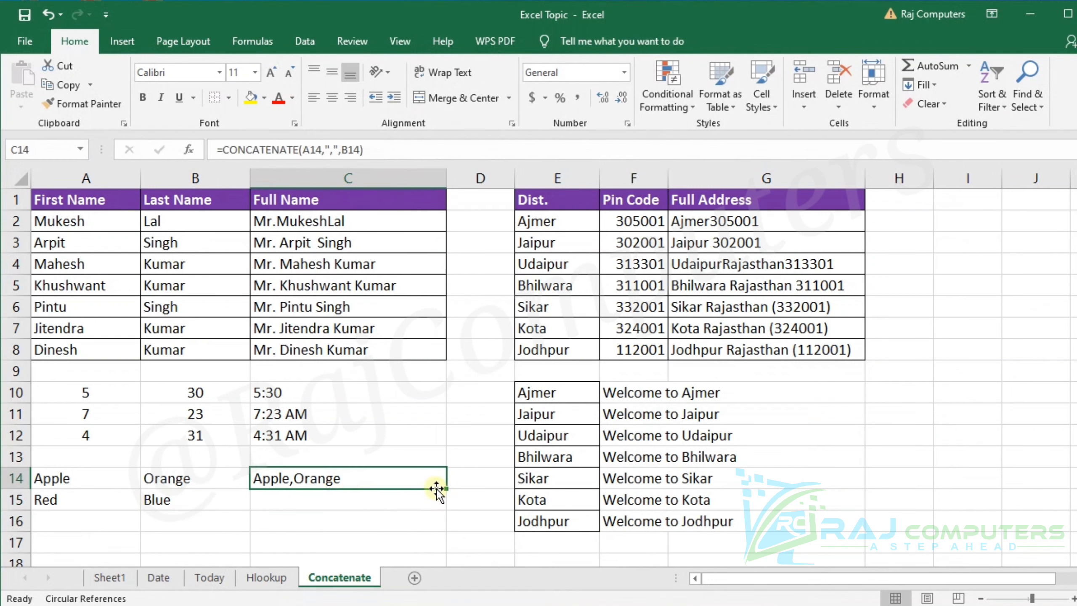
drag(446, 489, 446, 505)
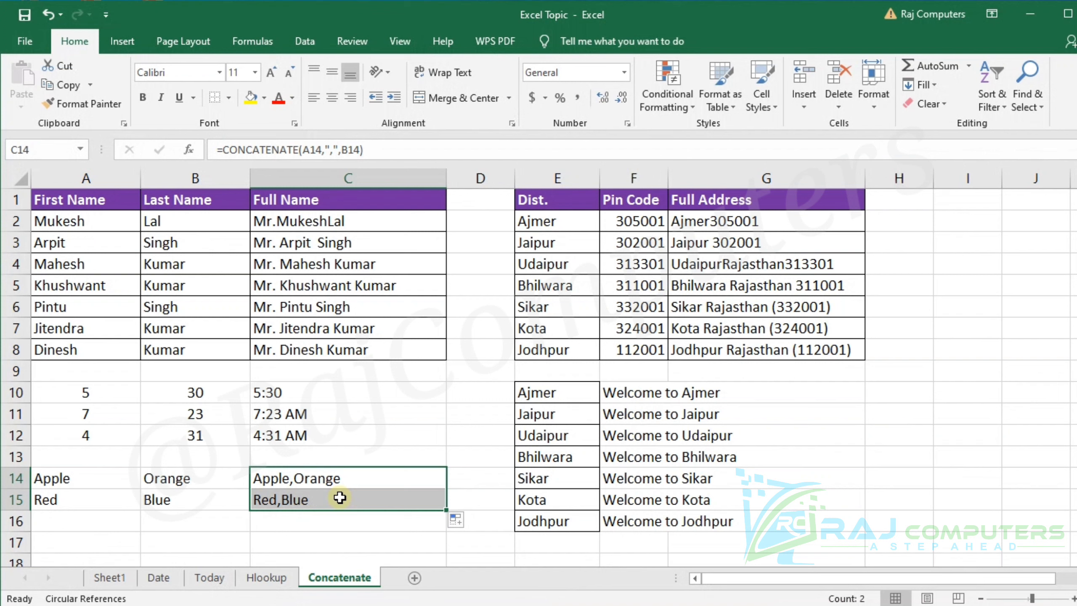
Enter the country code 91 in cell A16 and a ten-digit phone number in B16
click(109, 519)
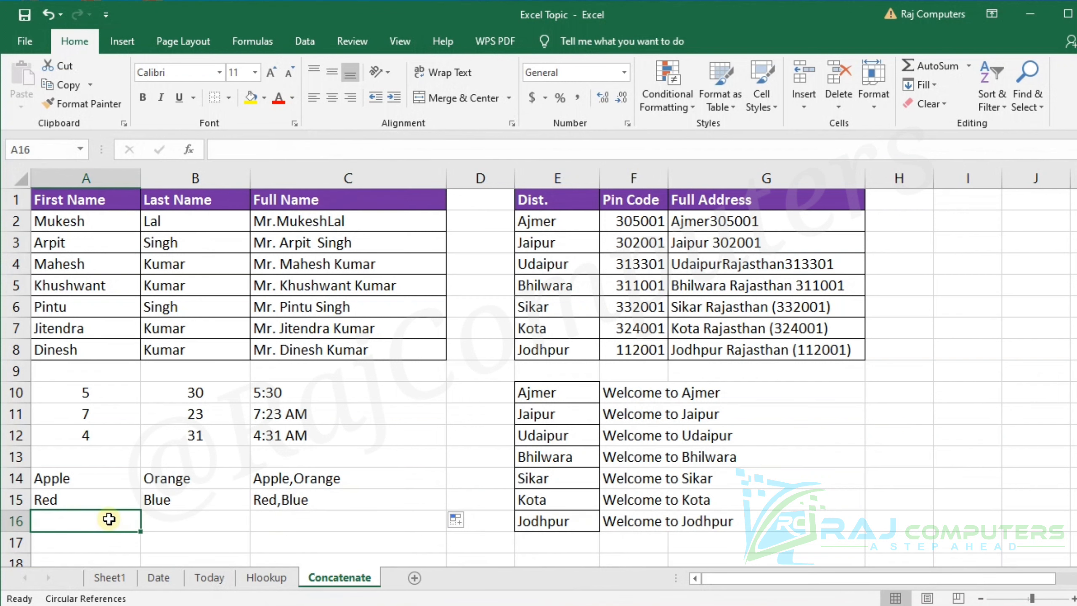
text(91)
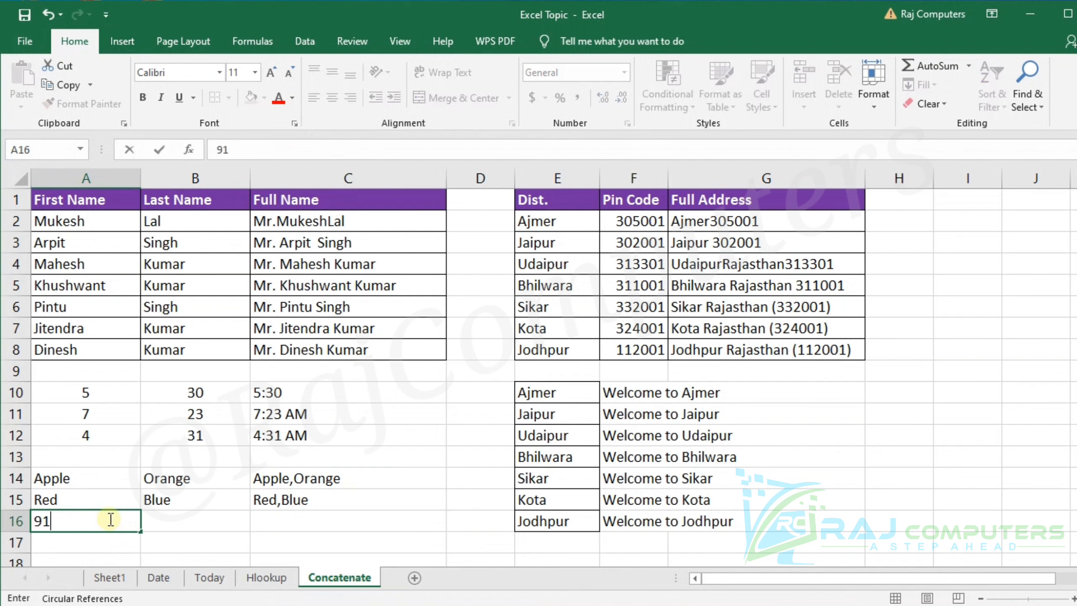
key(Return)
key(Tab)
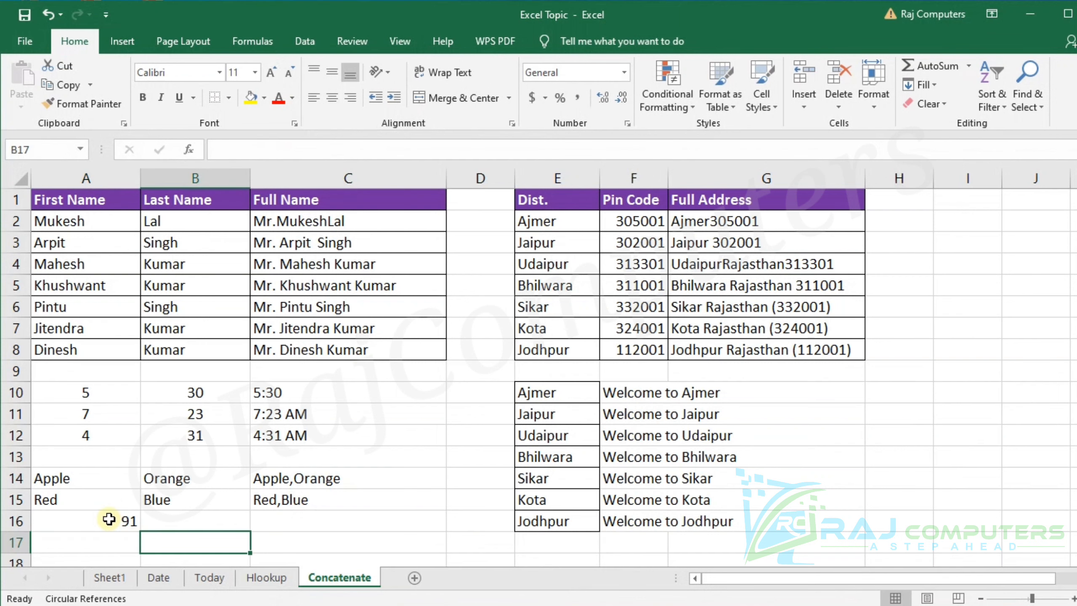
key(Up)
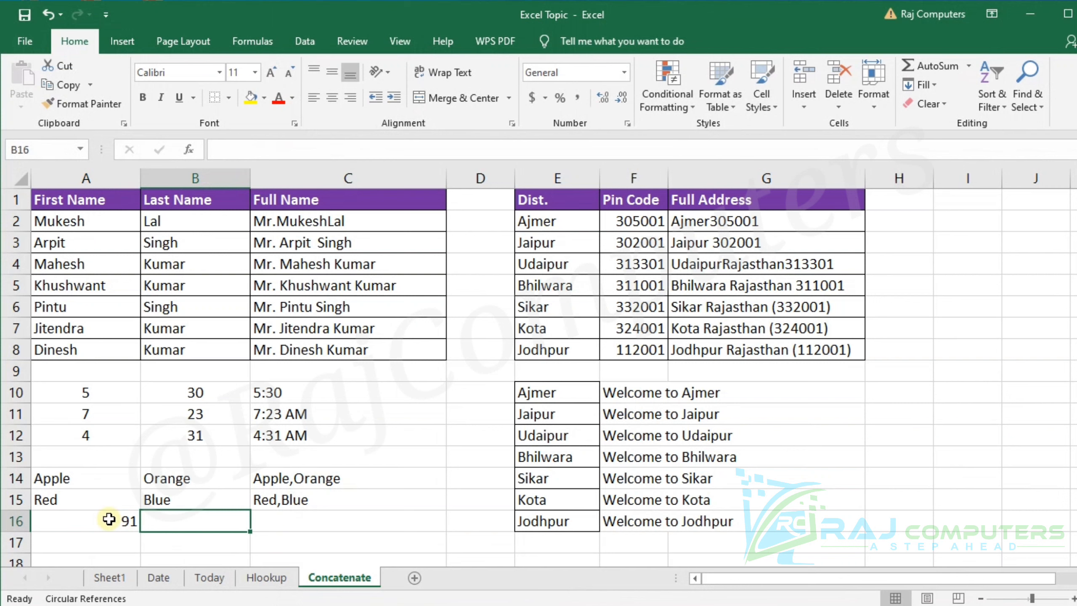
text(1234567)
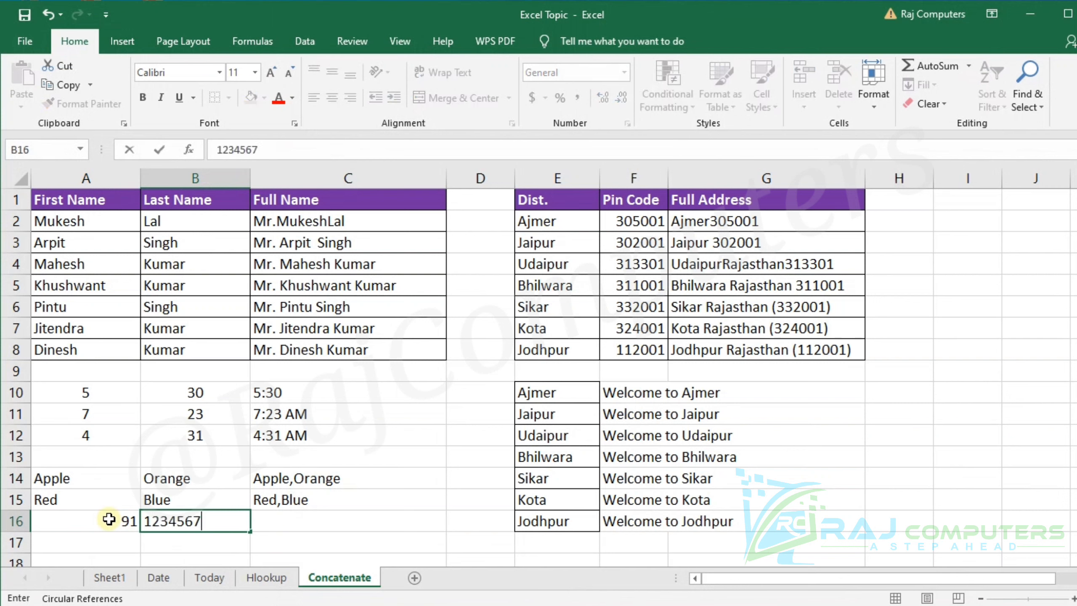
text(897)
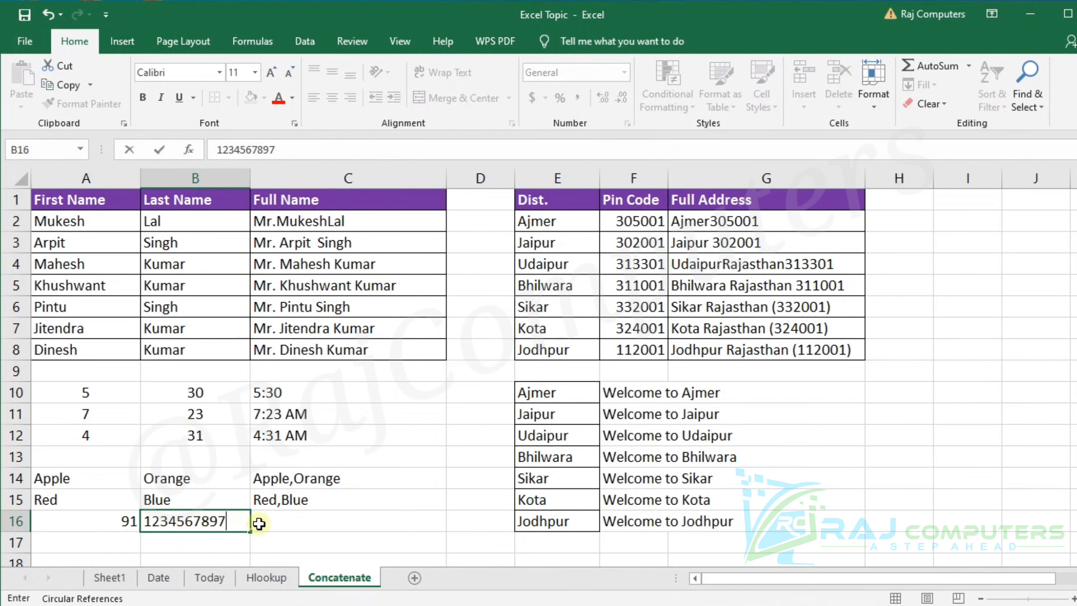
Enter =CONCATENATE("+",A16,"-",B16) in C16 to join the country code and phone number with a plus sign and hyphen
click(282, 522)
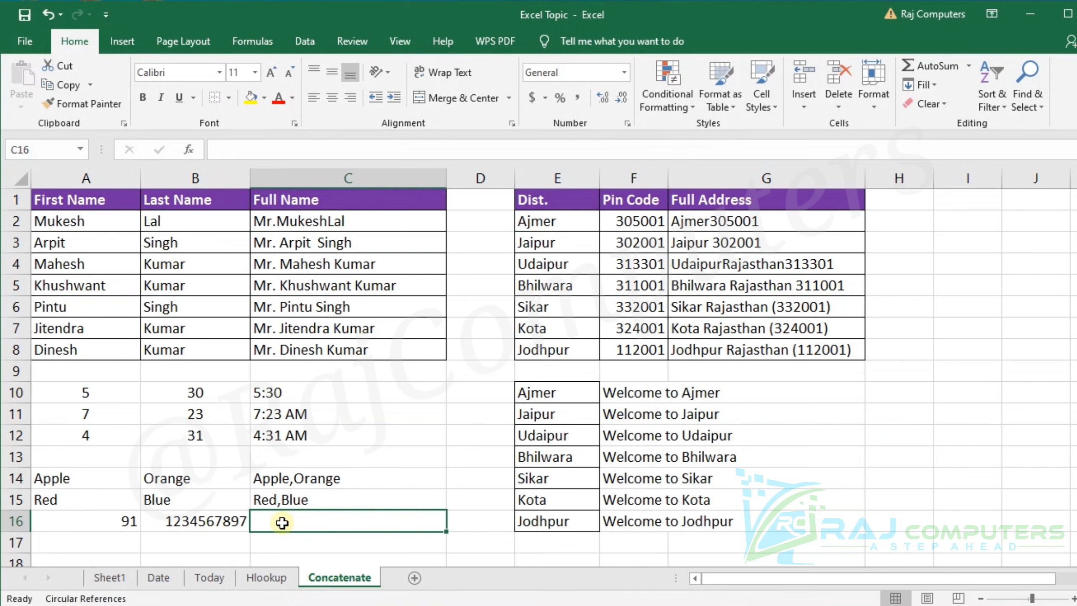
text(=)
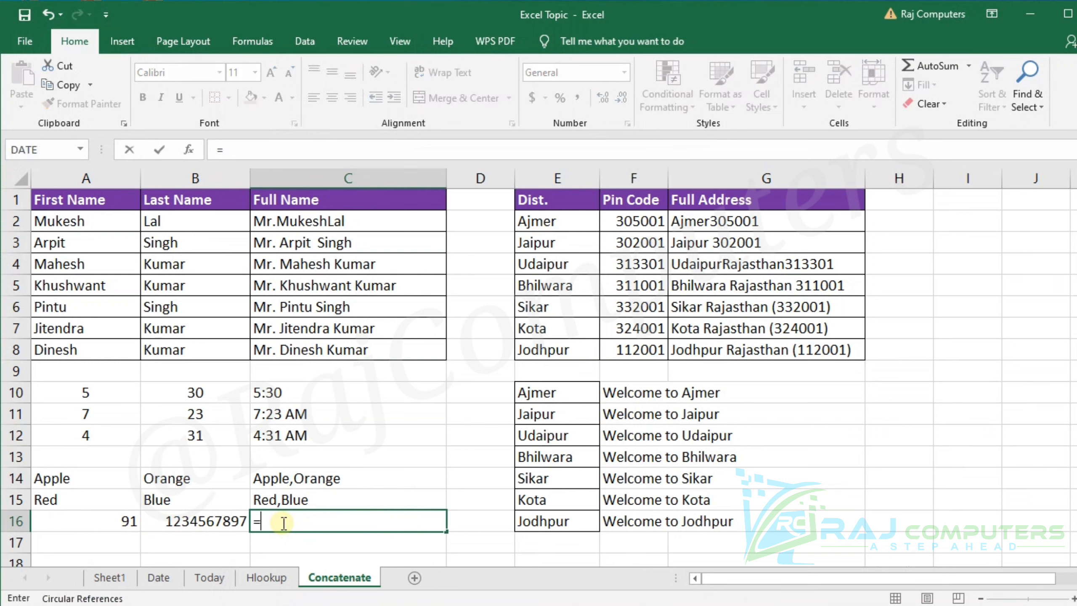
text(conc)
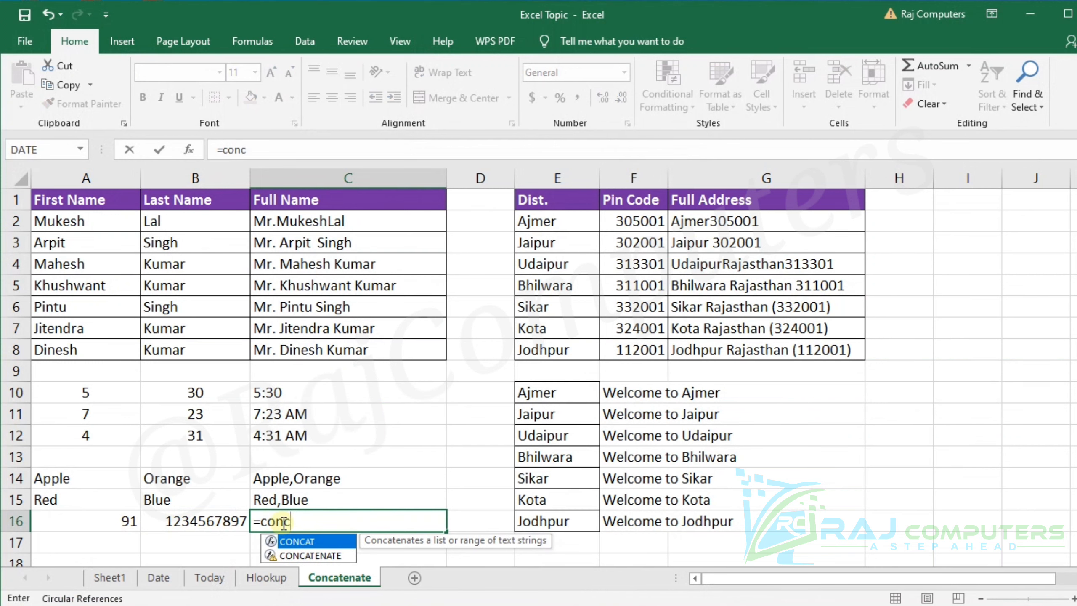
key(Down)
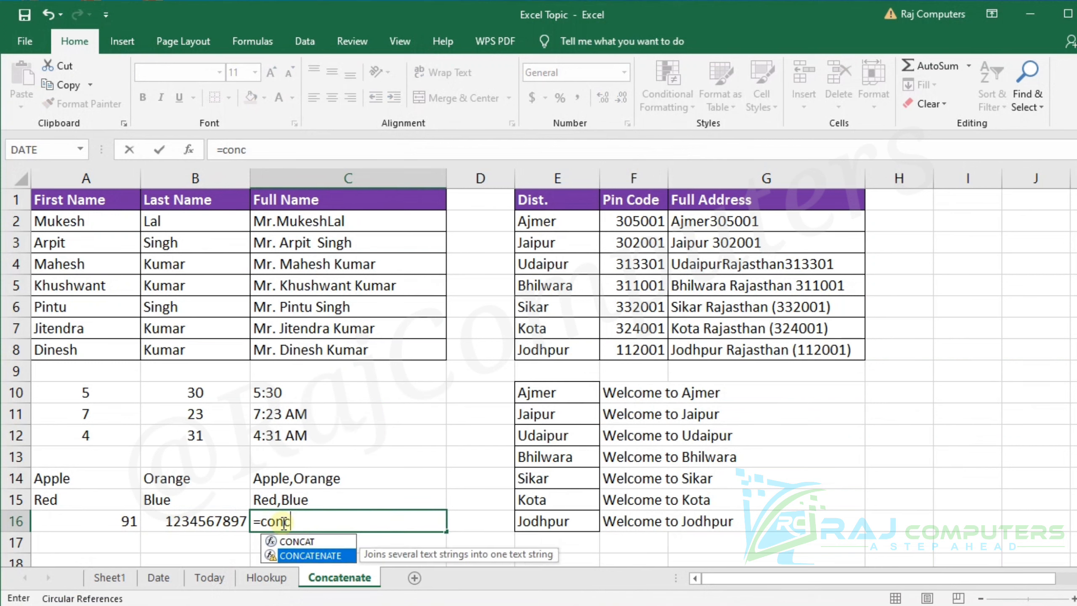
key(Tab)
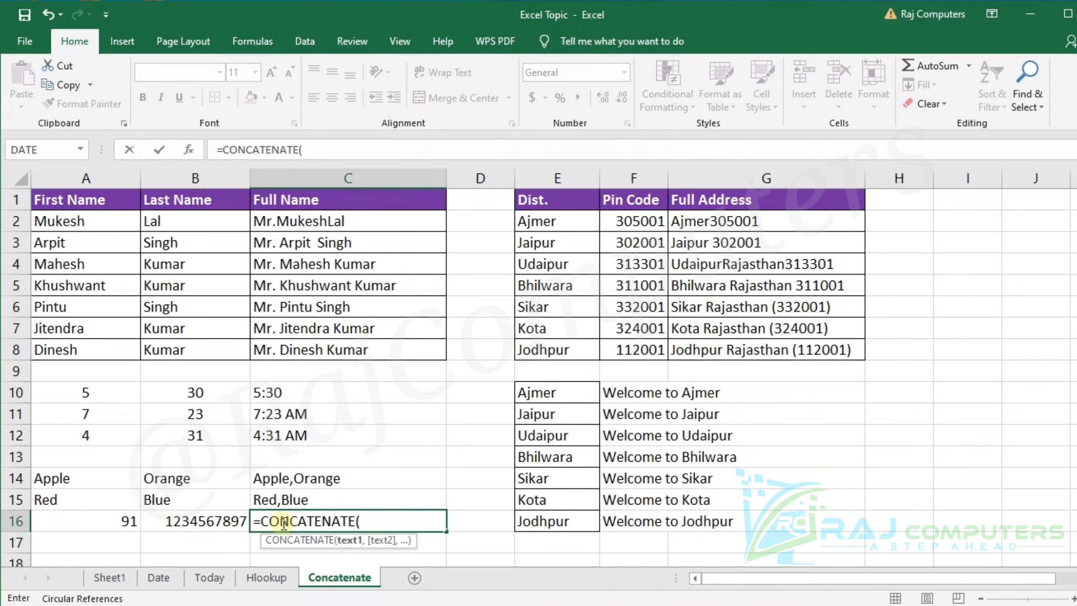
click(114, 518)
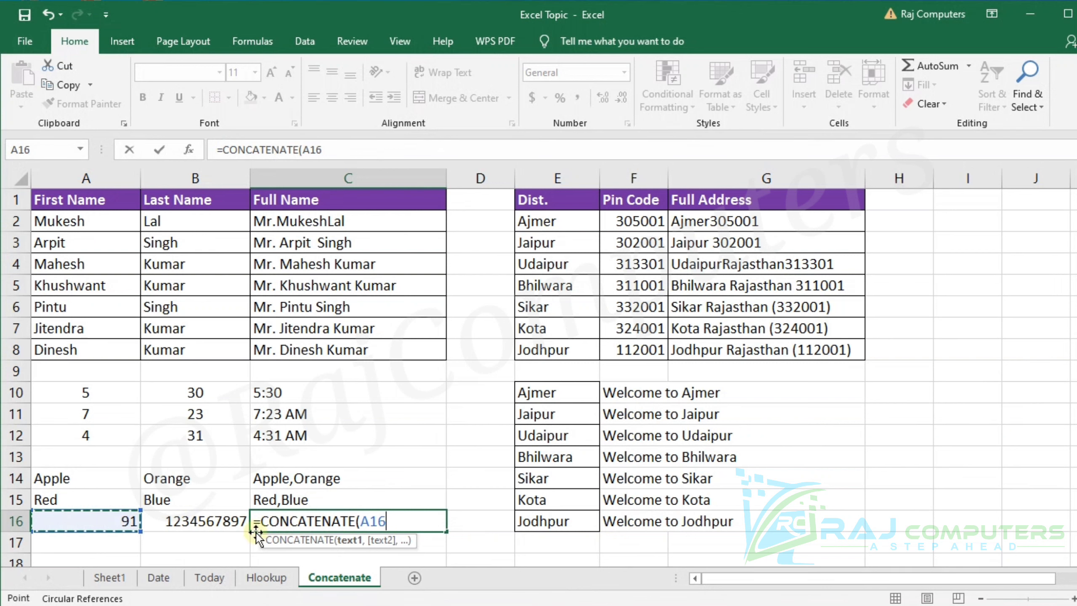
click(363, 520)
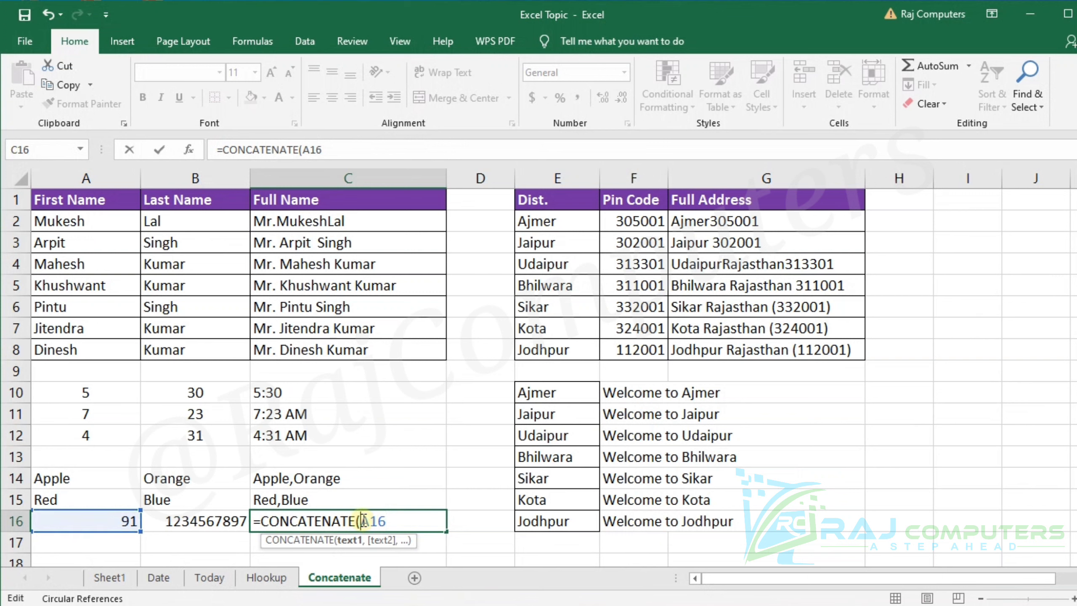
text("+)
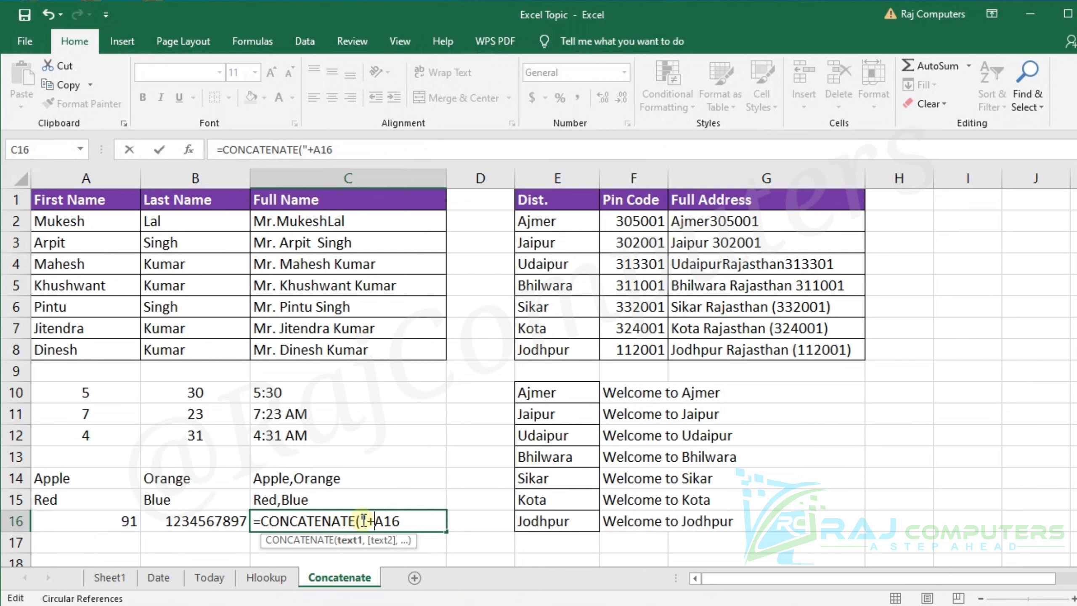
text(",)
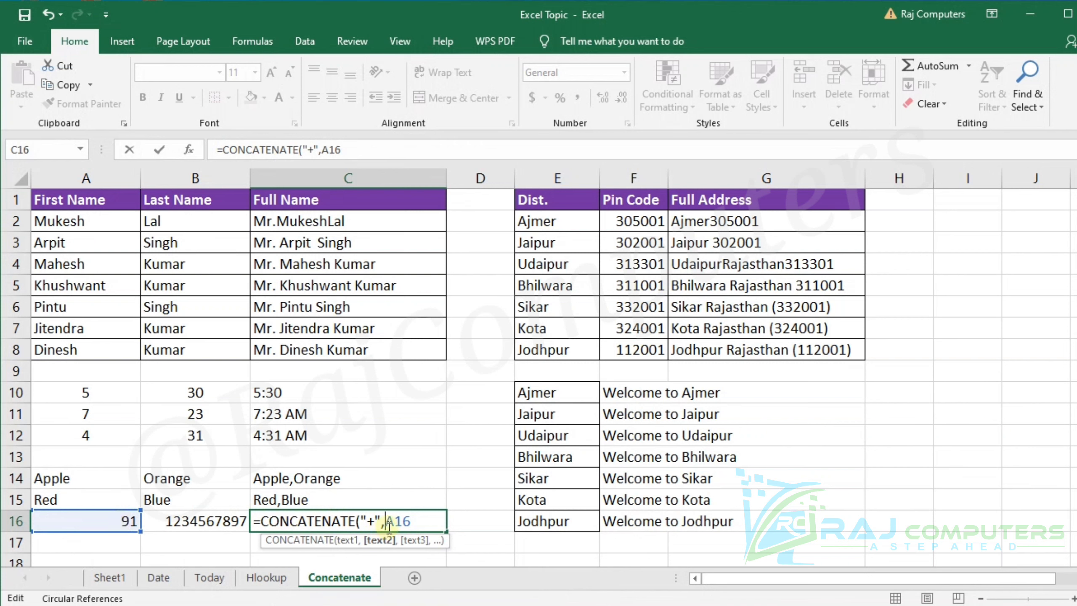
click(413, 517)
text(,")
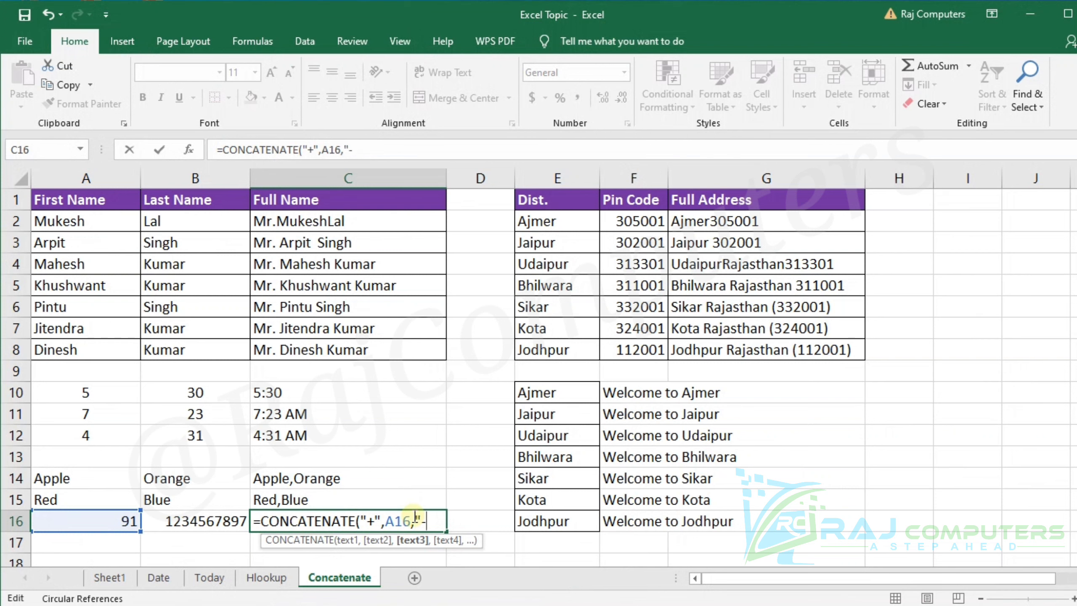
text(-",)
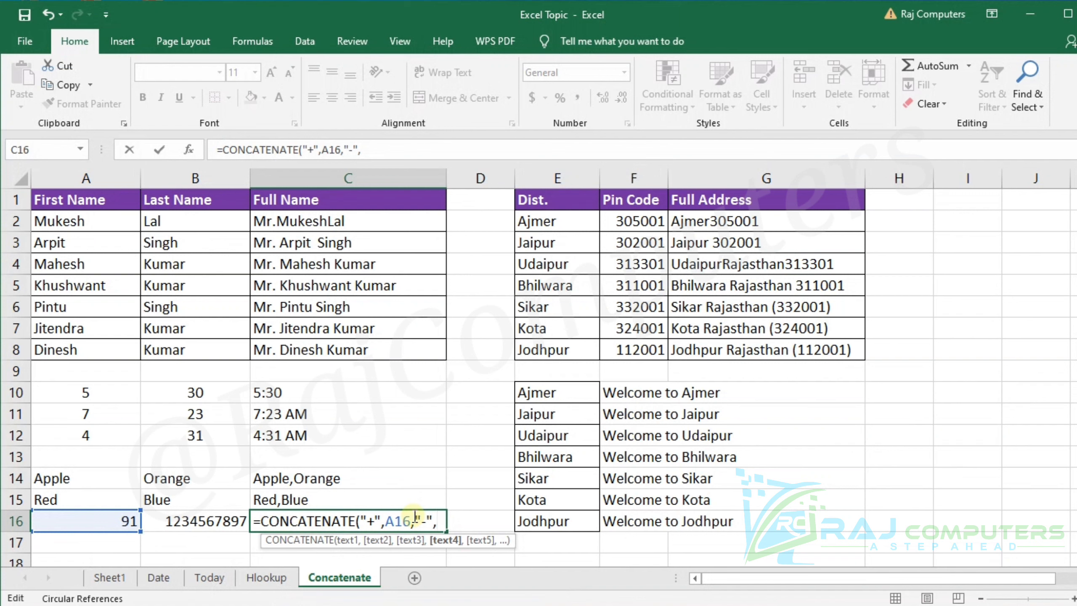
click(227, 518)
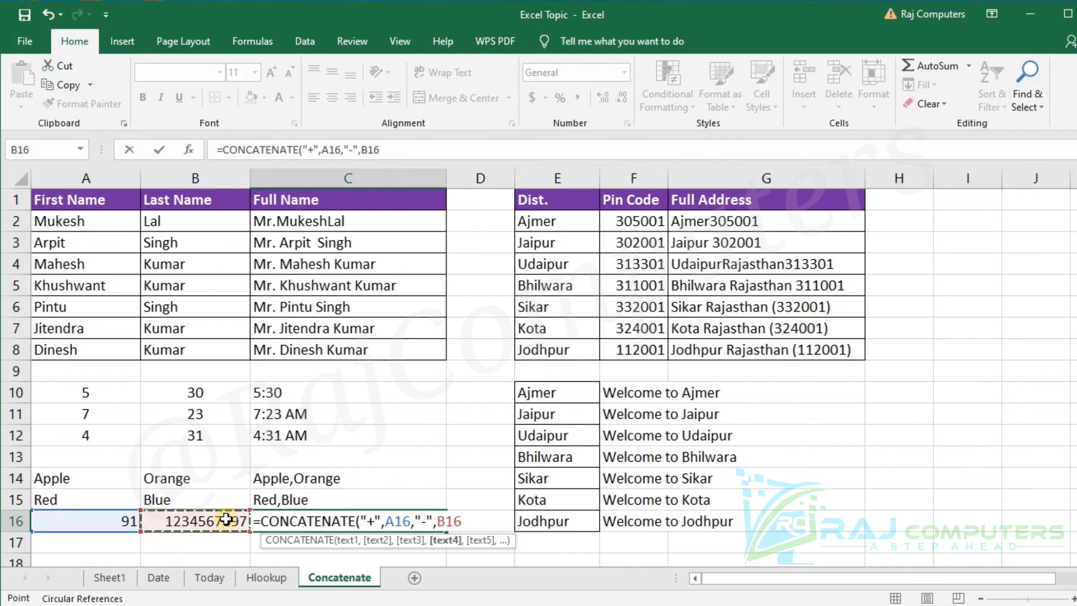
text())
key(Return)
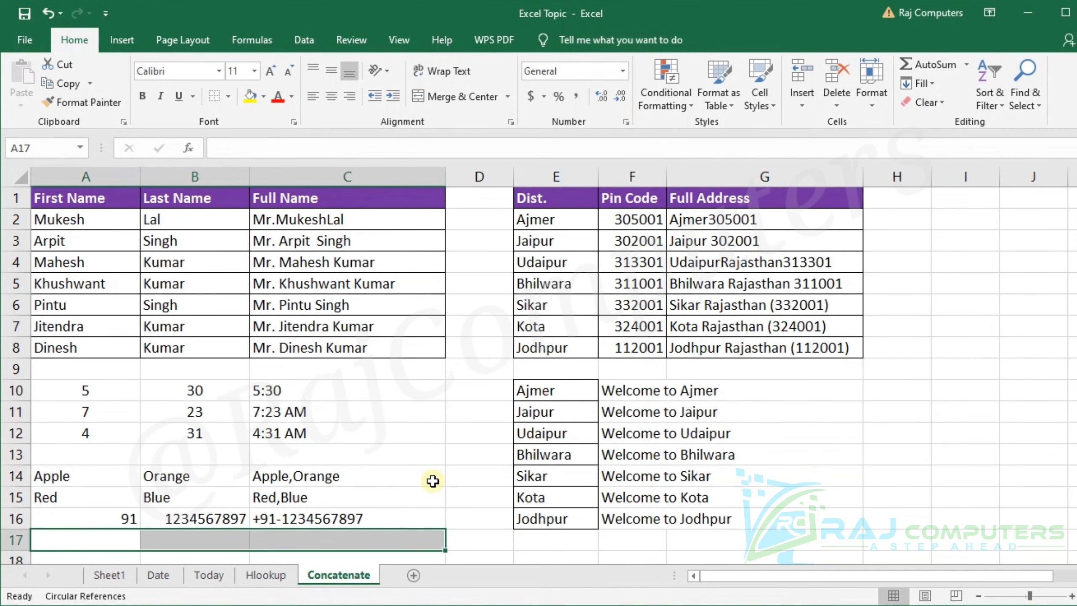
Enter the country code 92 in cell A17 and a ten-digit phone number in B17
click(432, 483)
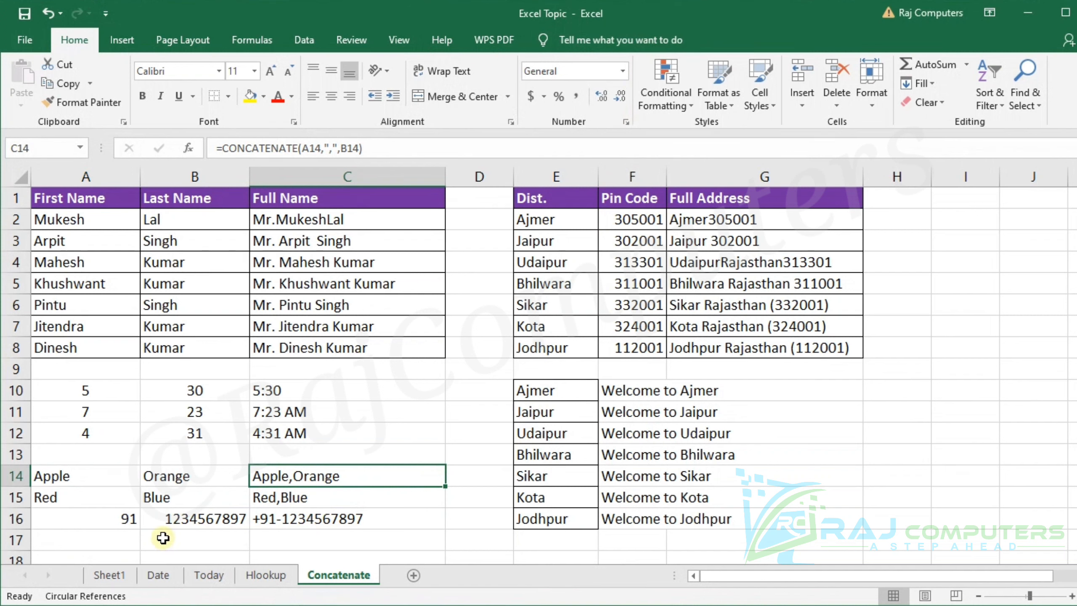
click(129, 538)
text(92)
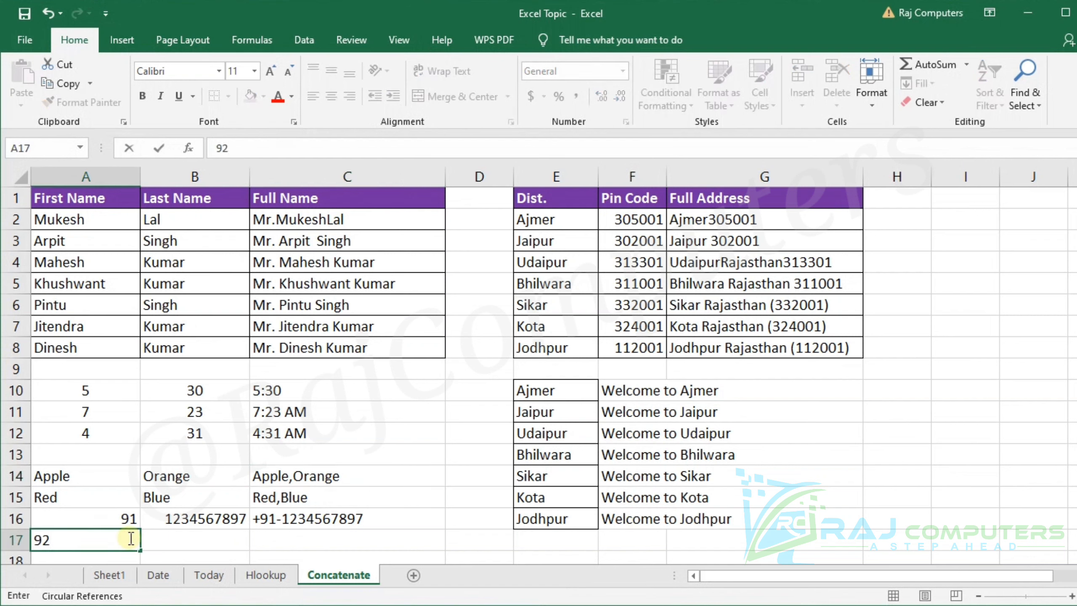
key(Tab)
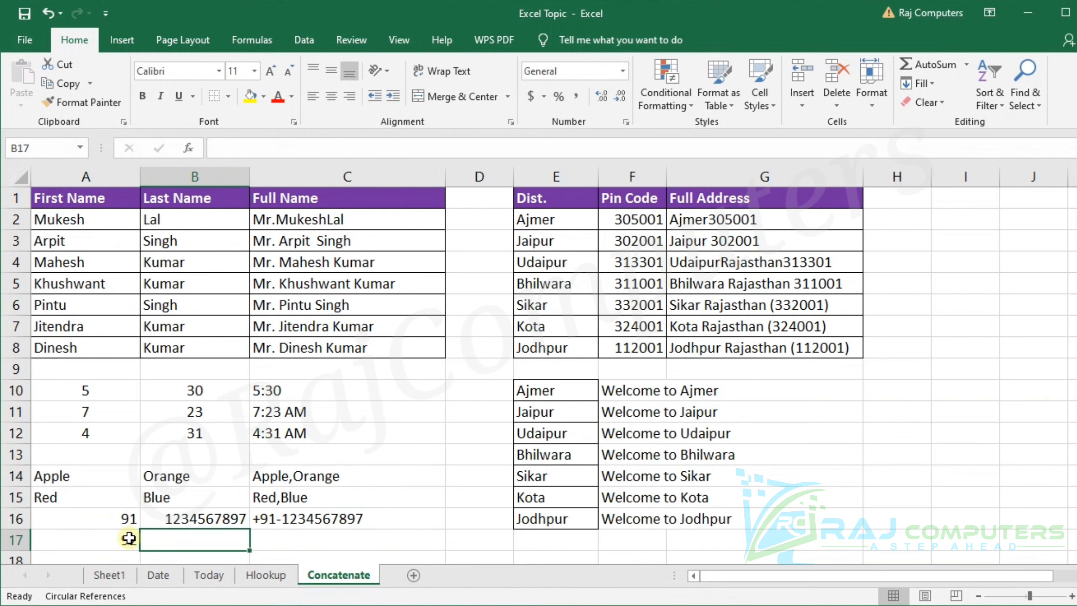
text(9874567)
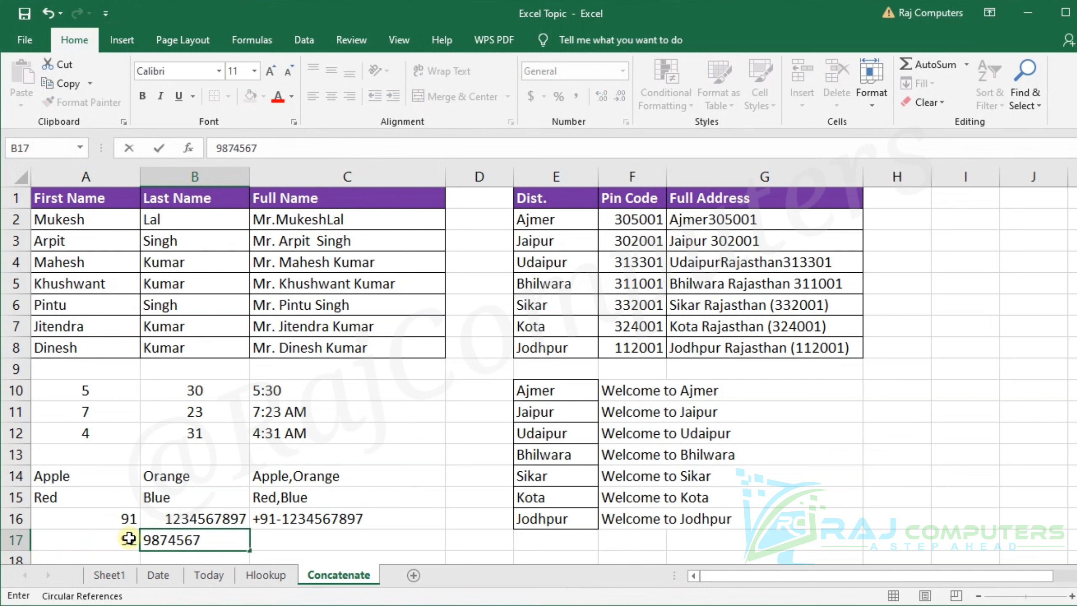
text(892)
key(Tab)
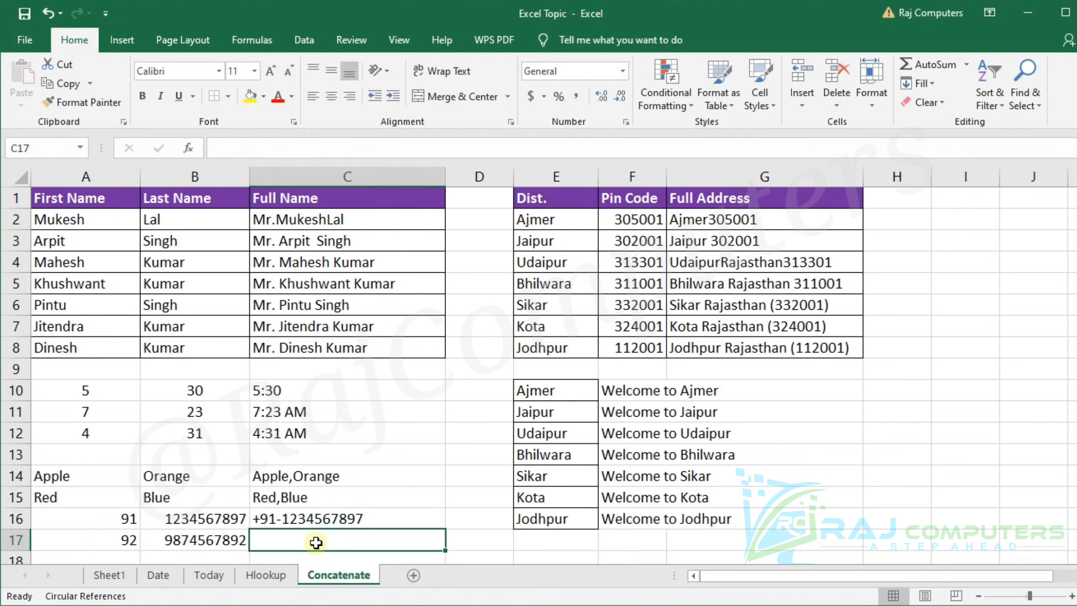
Fill the phone number formula from C16 down to C17
click(327, 522)
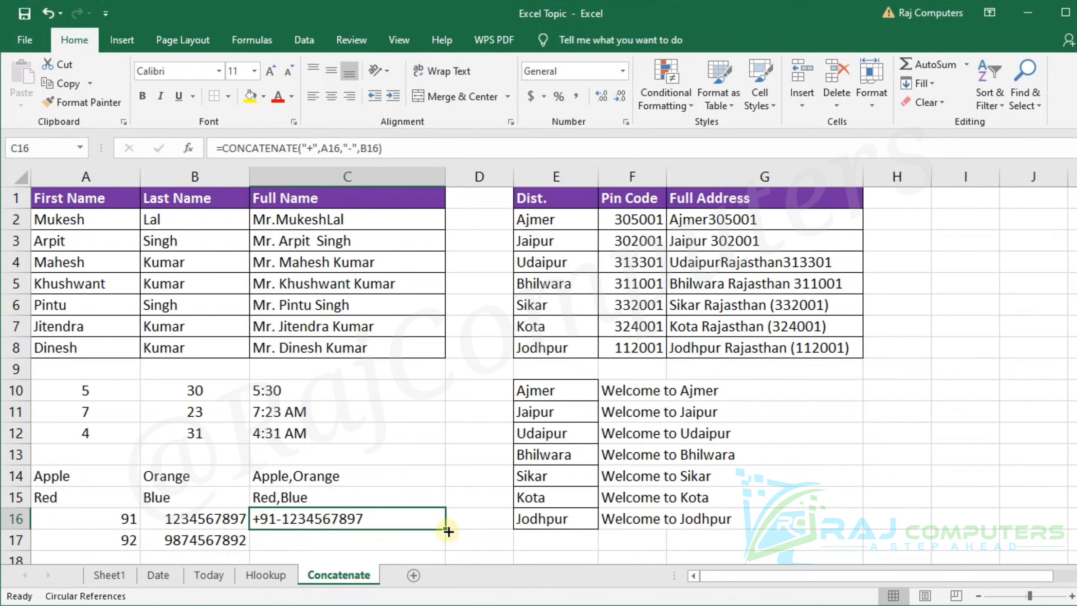
drag(445, 529, 448, 545)
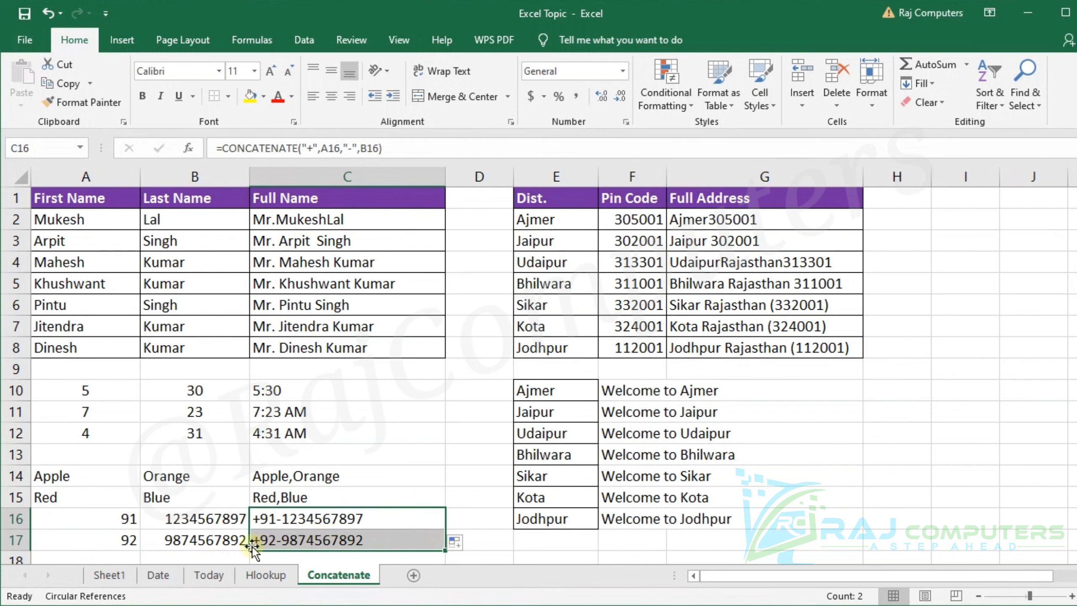
click(453, 473)
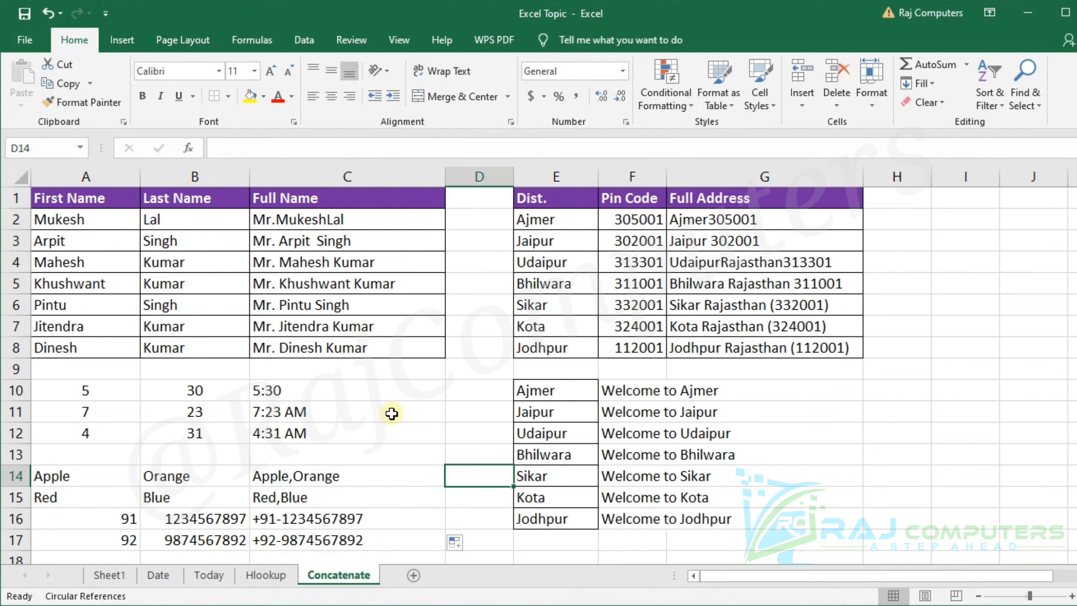